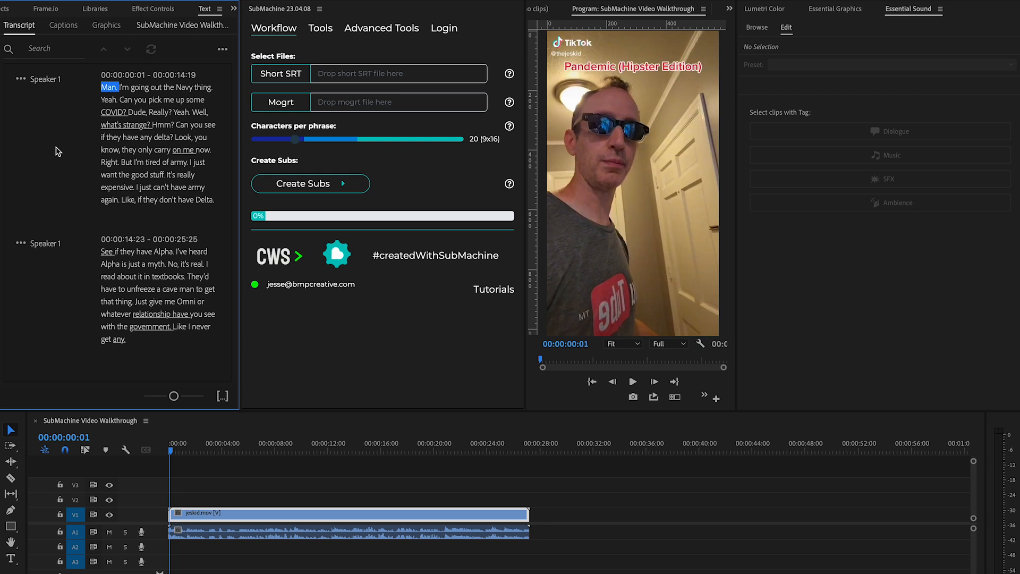
Step: Create captions from the transcript with a maximum of 7 characters, 1.2 seconds minimum duration, 0 frames gap and single lines
left_click(67, 26)
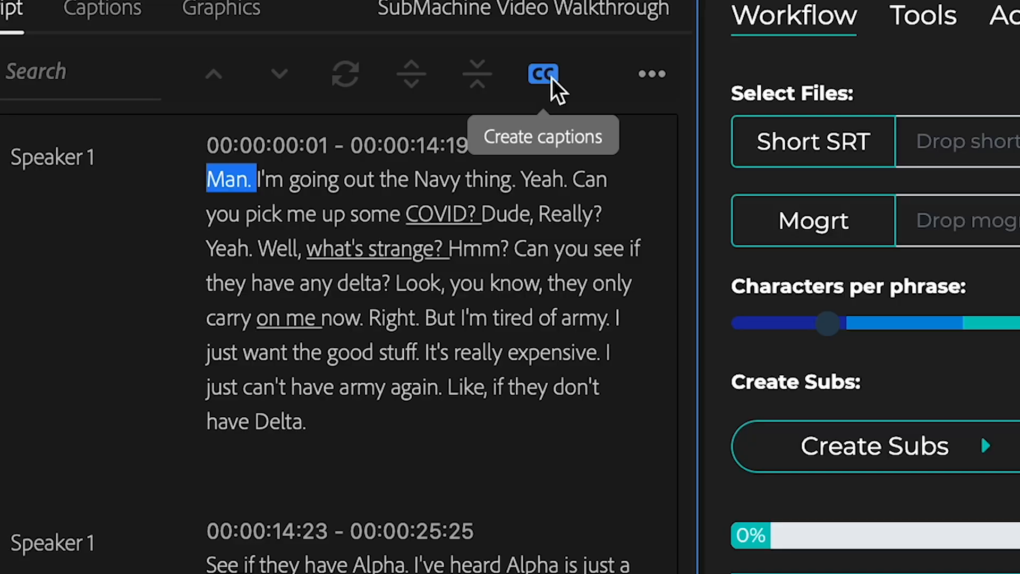
left_click(545, 76)
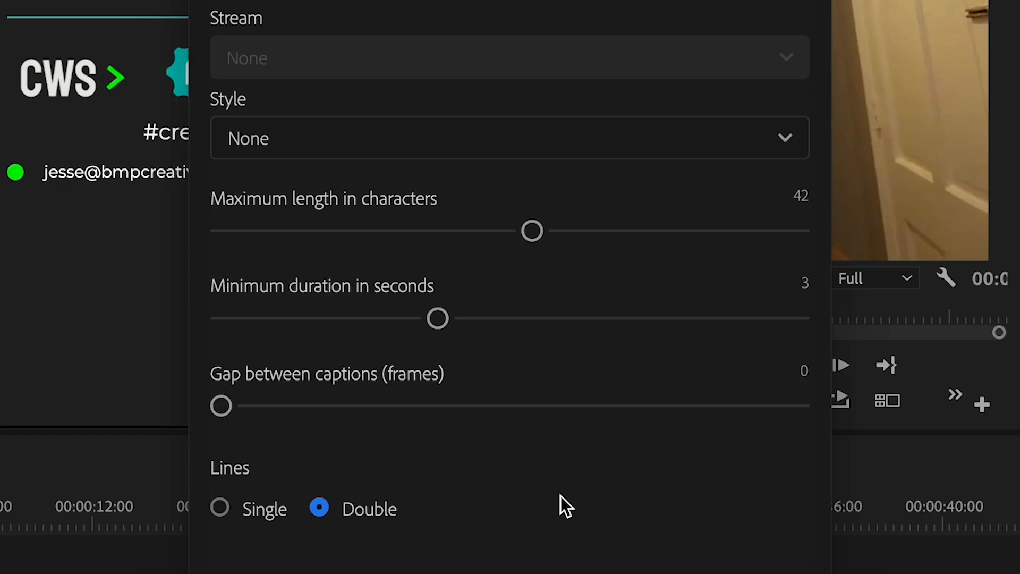
left_click_drag(531, 231, 209, 227)
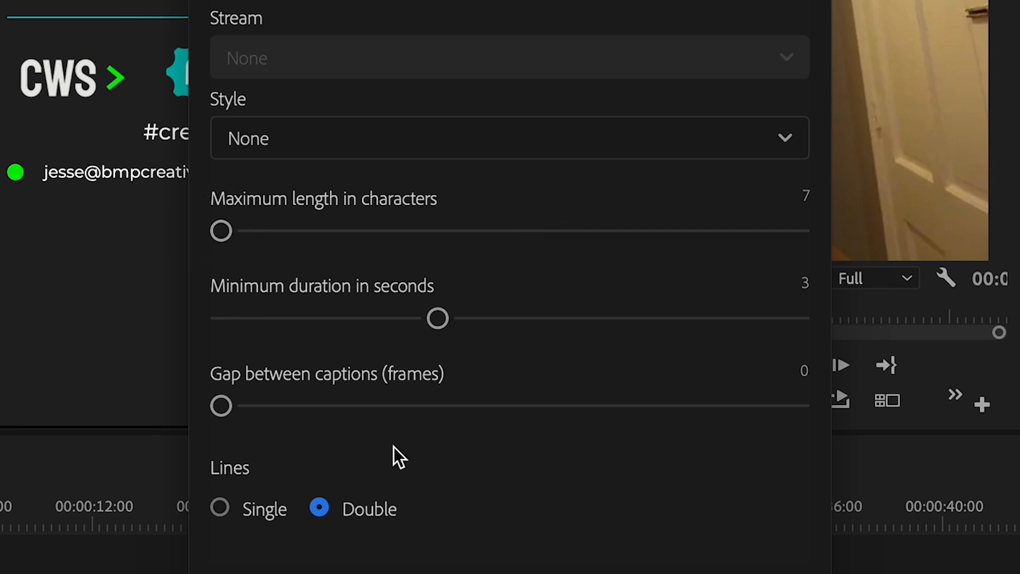
left_click_drag(435, 318, 201, 318)
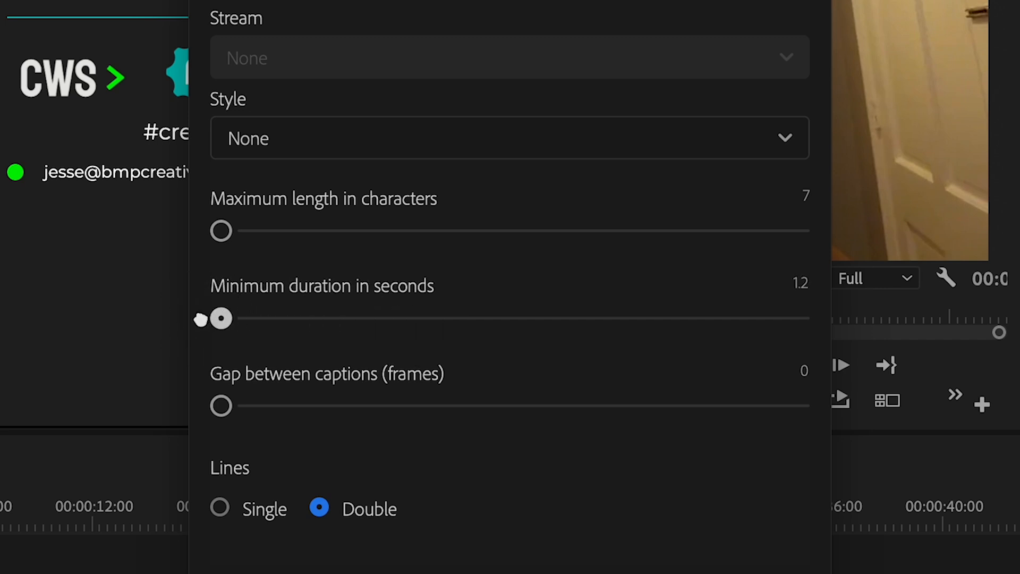
left_click(220, 508)
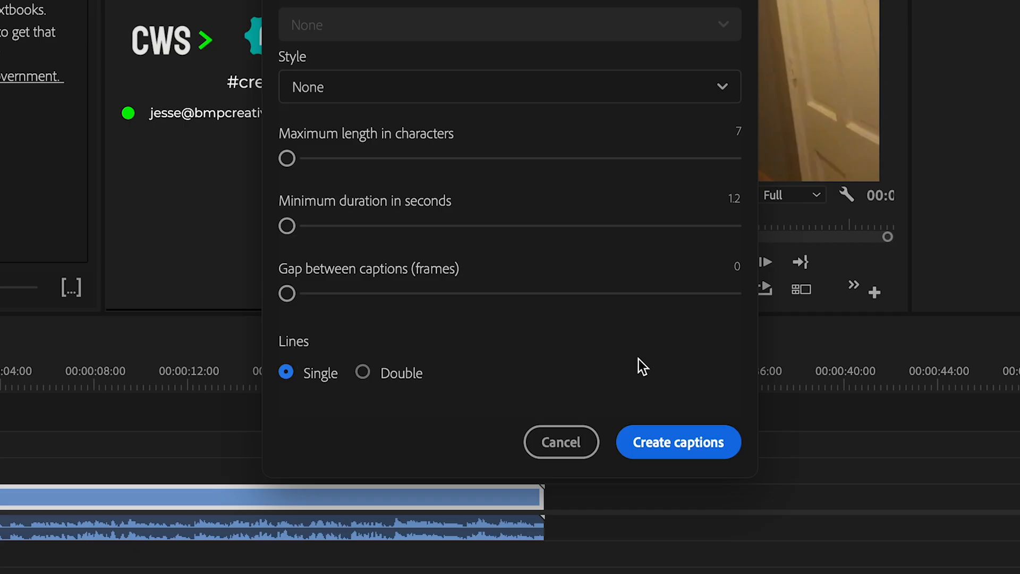
left_click(683, 442)
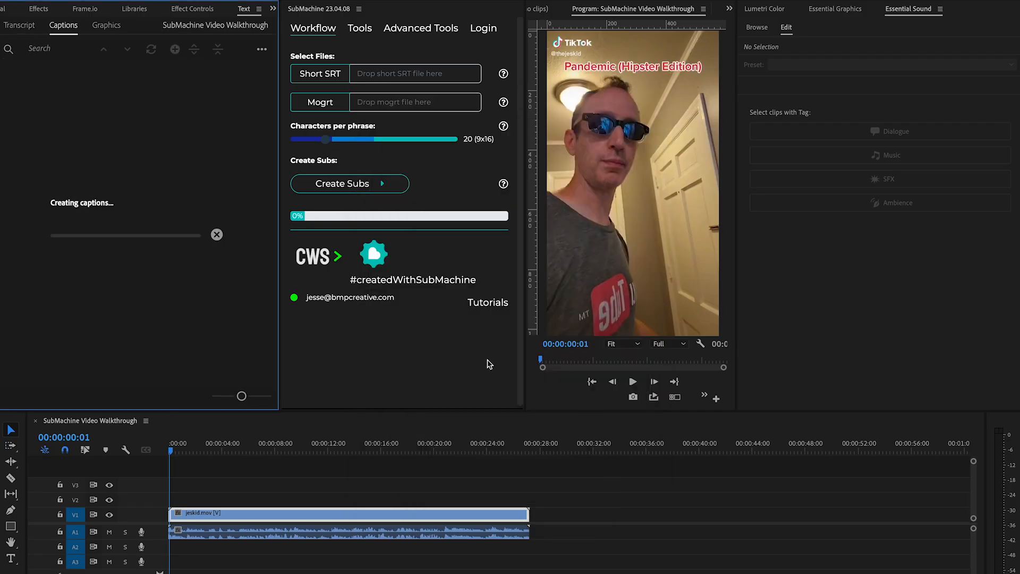
Step: Review the generated captions one by one, checking their words and time codes
left_click(233, 284)
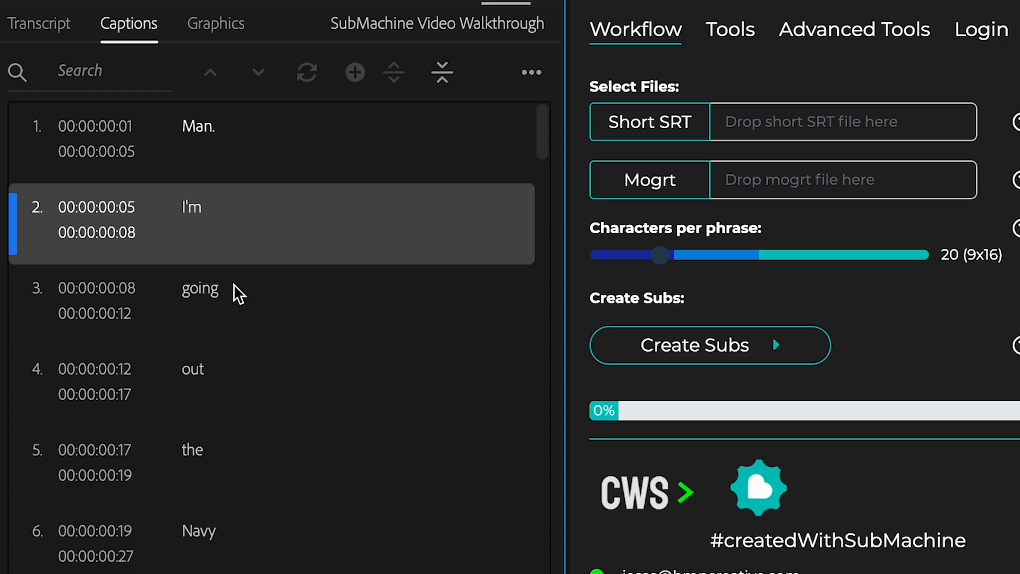
left_click(234, 382)
scroll(254, 455, "down", 8)
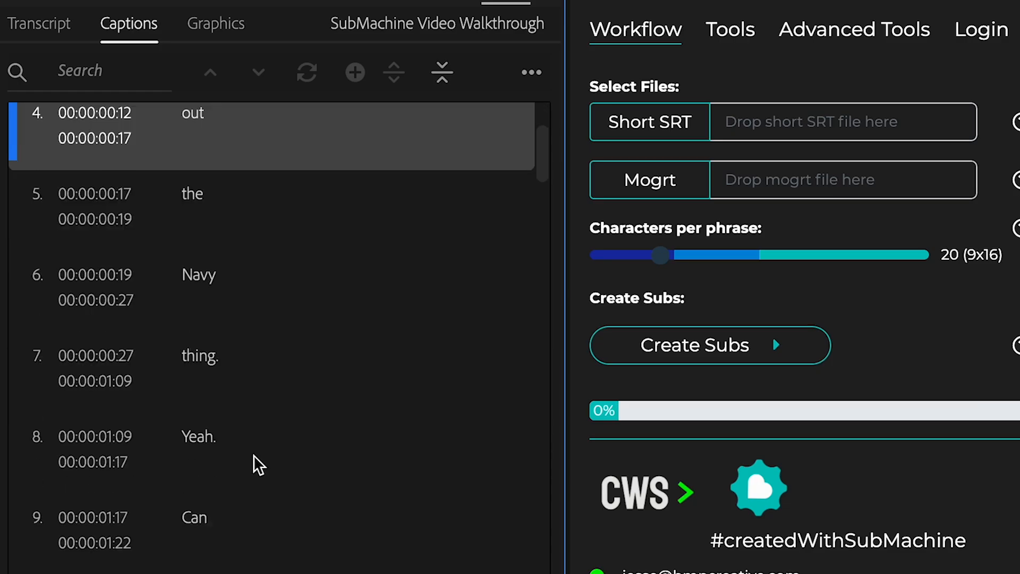
left_click(257, 413)
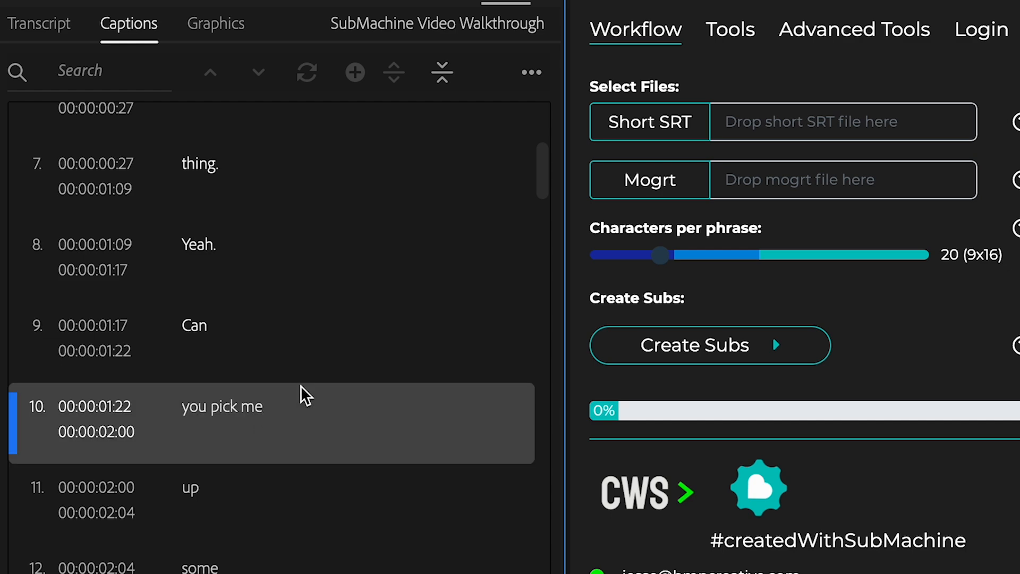
scroll(316, 407, "down", 3)
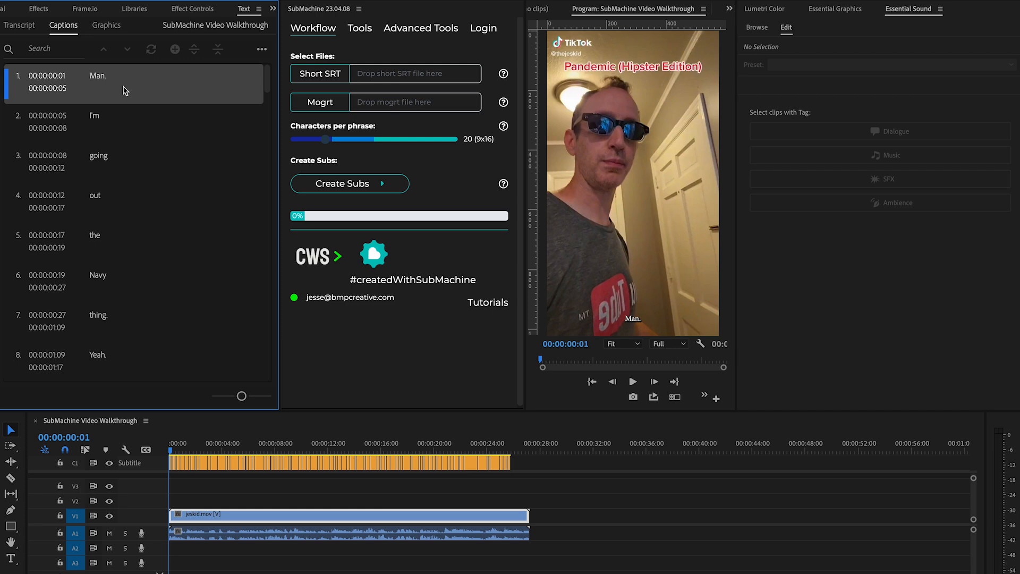
left_click(53, 122)
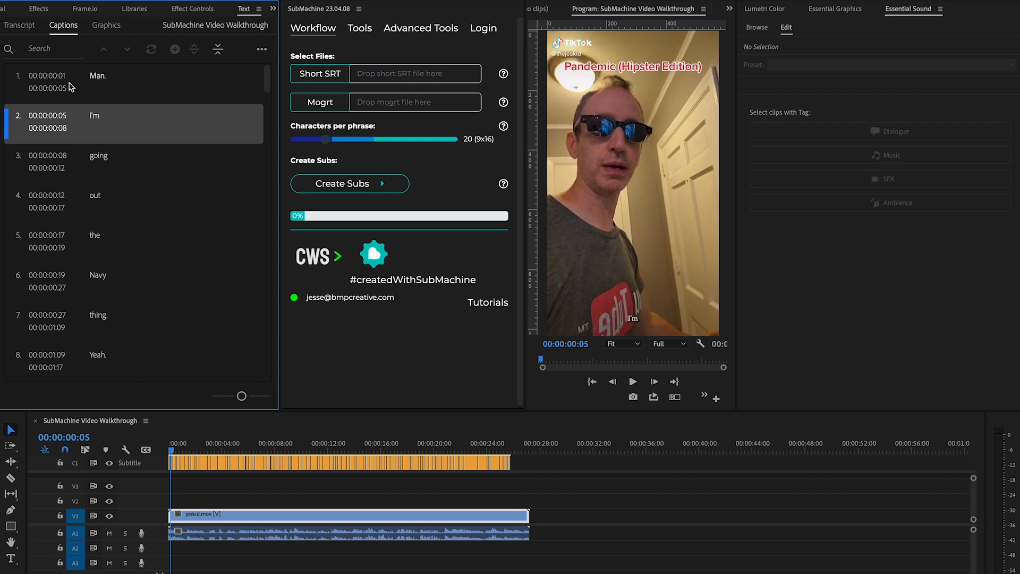
left_click(102, 163)
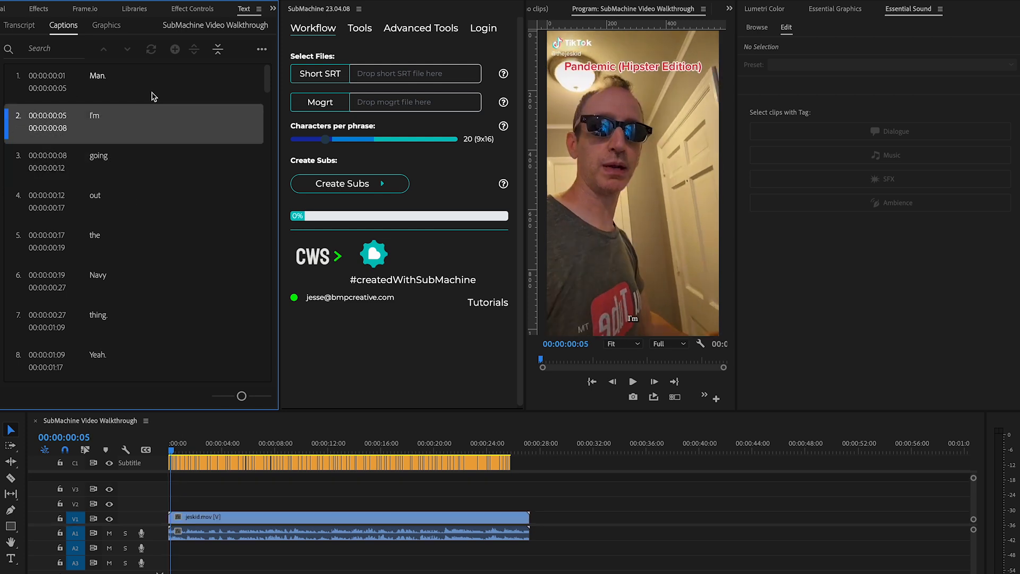
left_click(150, 88)
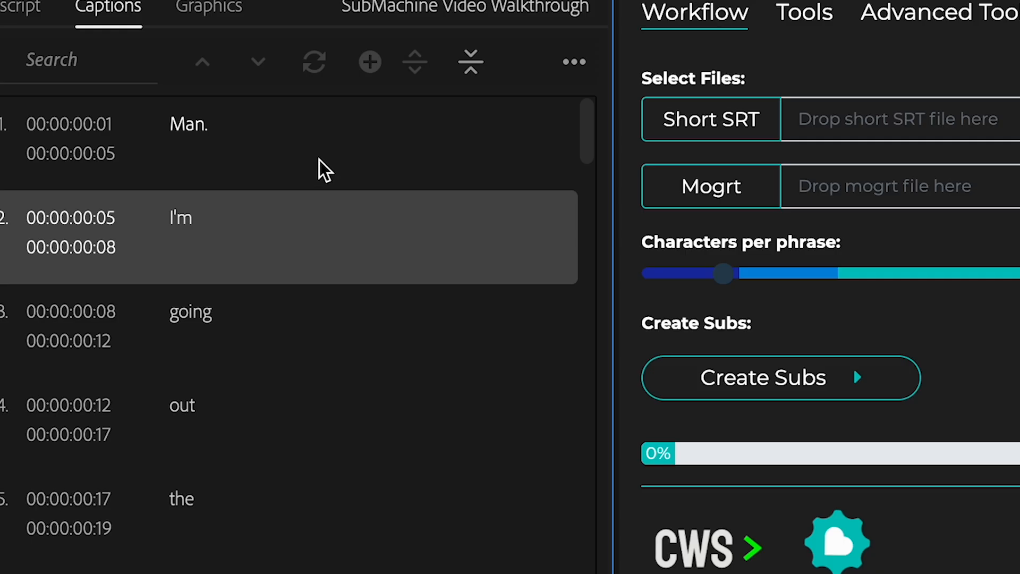
left_click(312, 154)
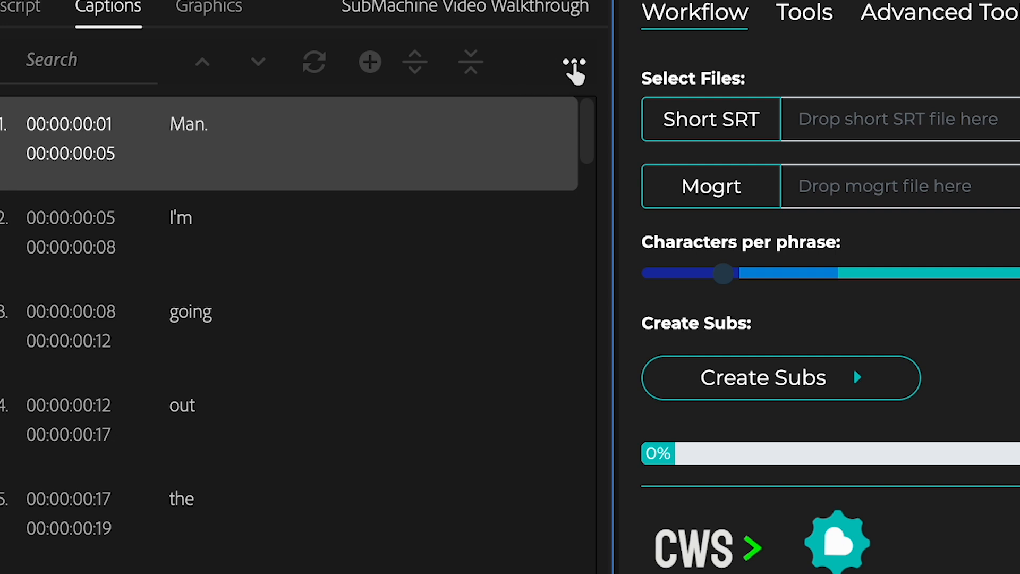
Step: Export the captions to an SRT file
left_click(574, 62)
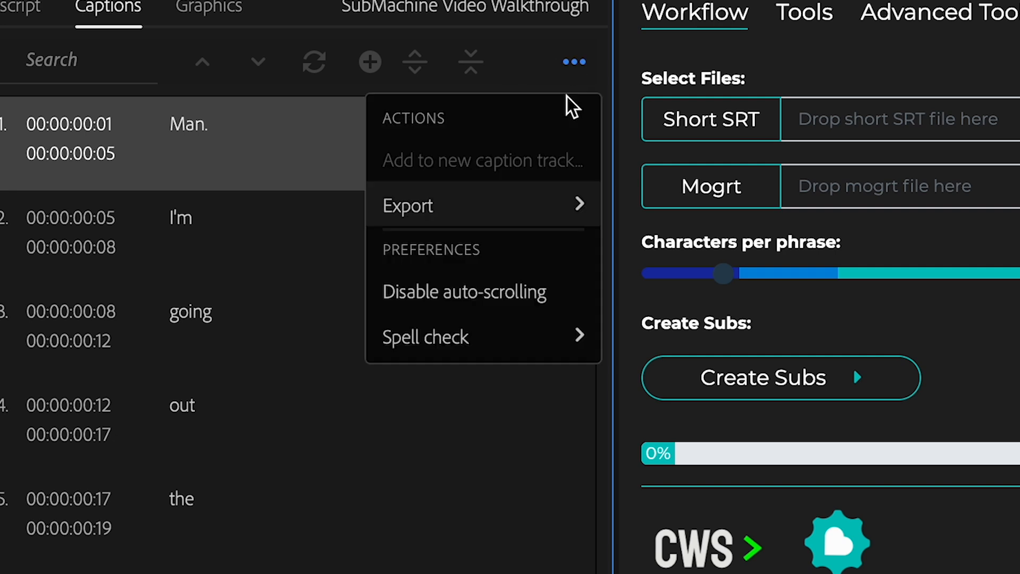
mouse_move(526, 205)
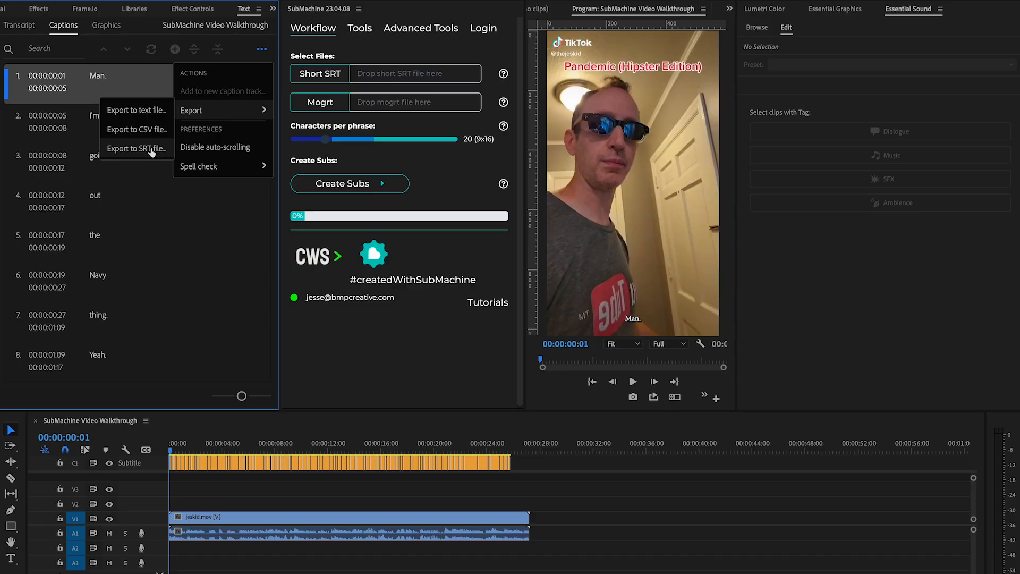
left_click(152, 149)
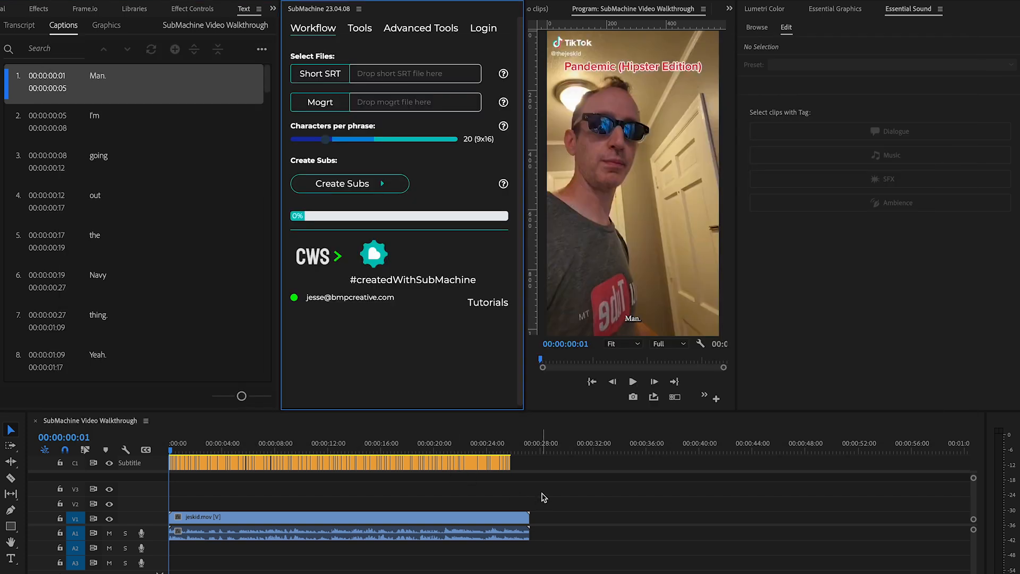
Step: Delete all caption clips from the subtitle track and show the transcript again
left_click_drag(547, 486, 319, 430)
left_click_drag(547, 485, 99, 398)
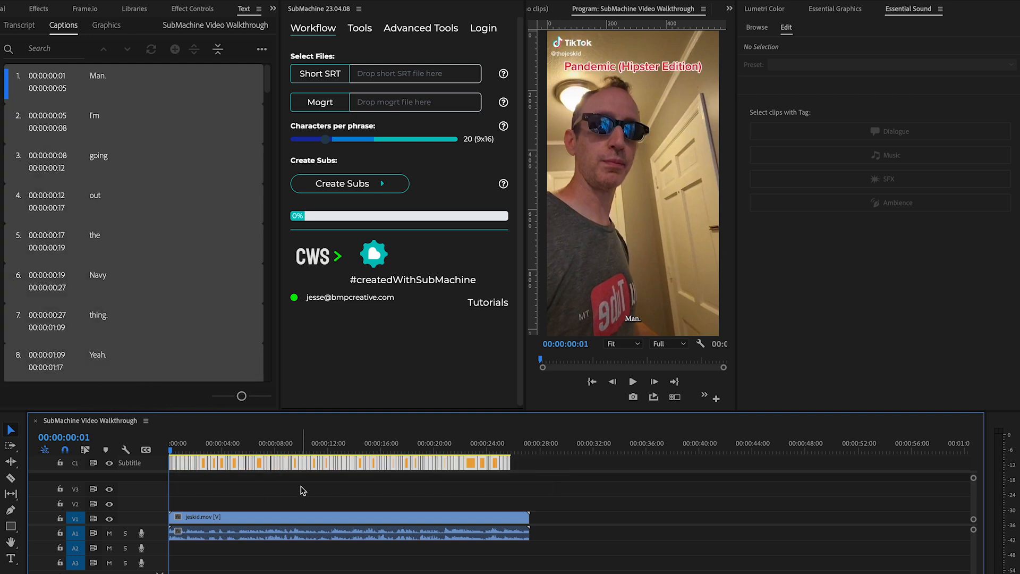
key("Delete")
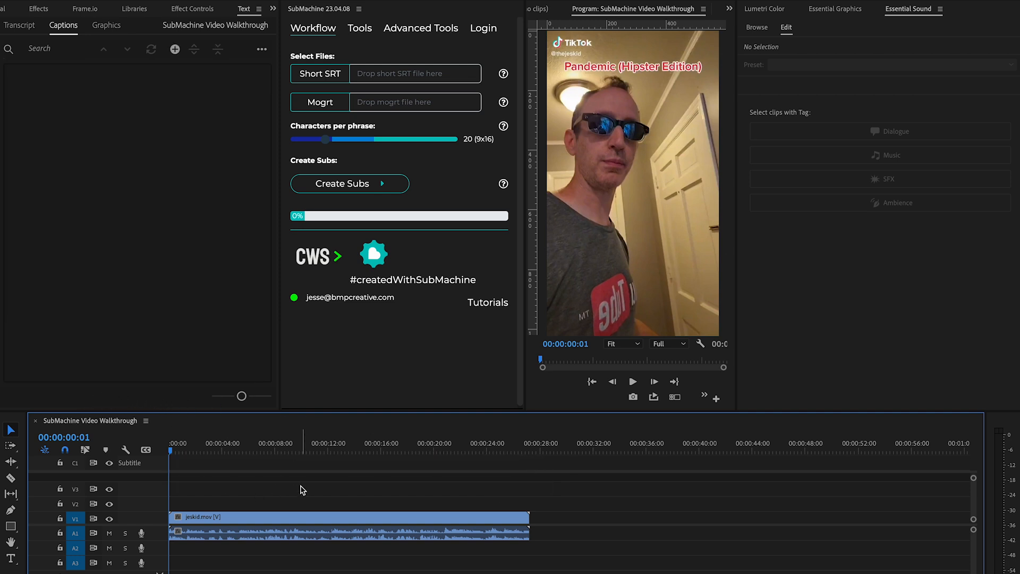
left_click(20, 26)
left_click_drag(281, 335, 251, 330)
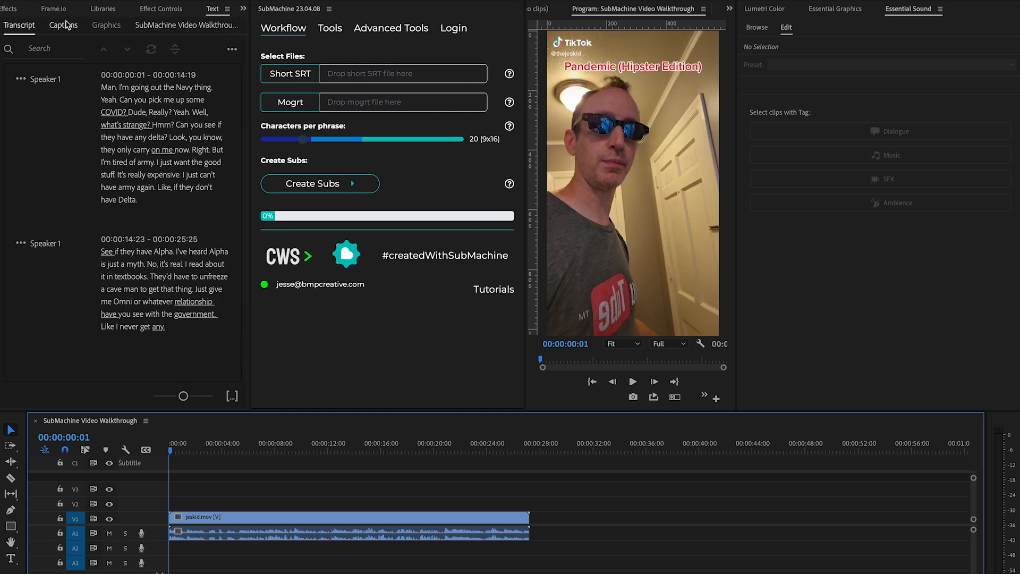
left_click(385, 384)
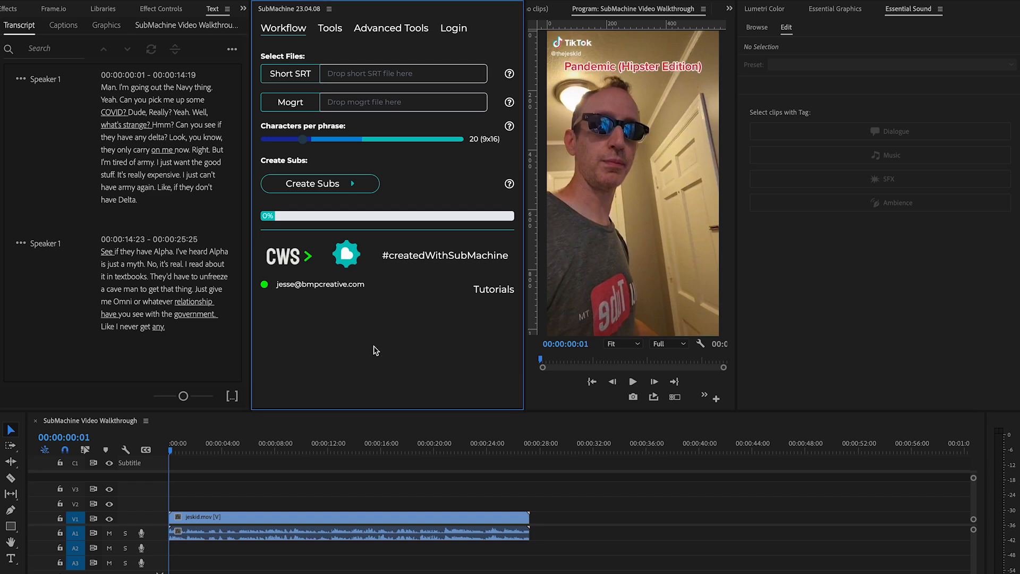
Step: Show the project's media, switch to Finder and load SubMachine Video Walkthrough.srt from the srt folder as SubMachine's Short SRT file
key("shift+1")
left_click(163, 224)
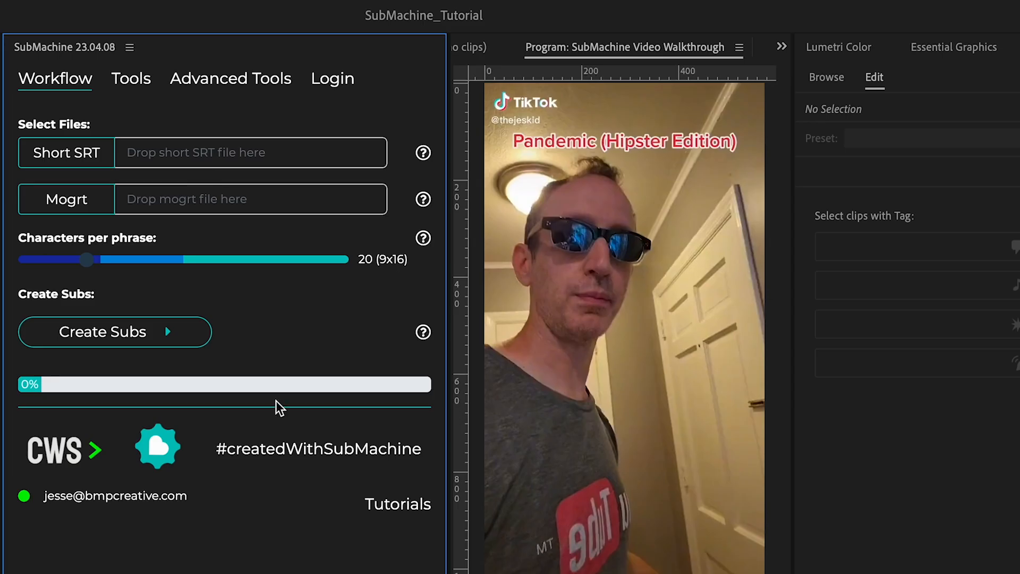
key("super+Tab")
left_click(782, 456)
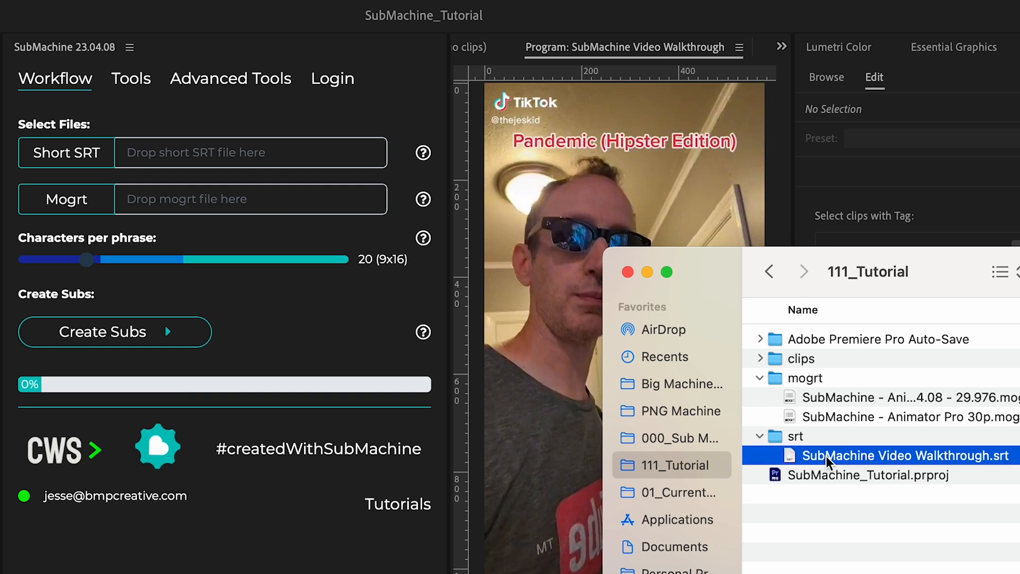
left_click_drag(815, 455, 194, 158)
key("super+Tab")
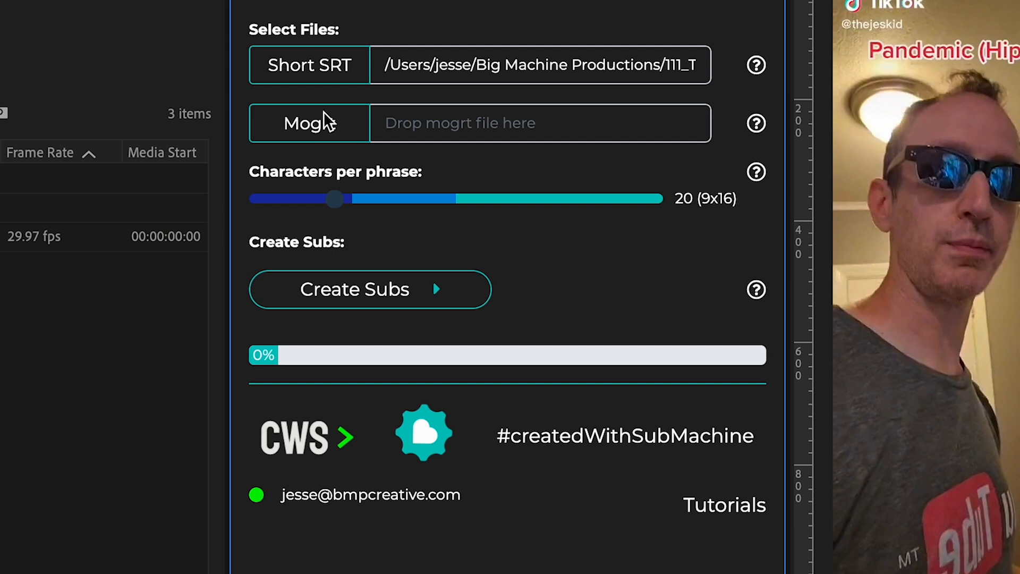
Step: Load SubMachine - Animator Pro 30p.mogrt from the mogrt folder of 111_Tutorial as the Mogrt file
left_click(318, 126)
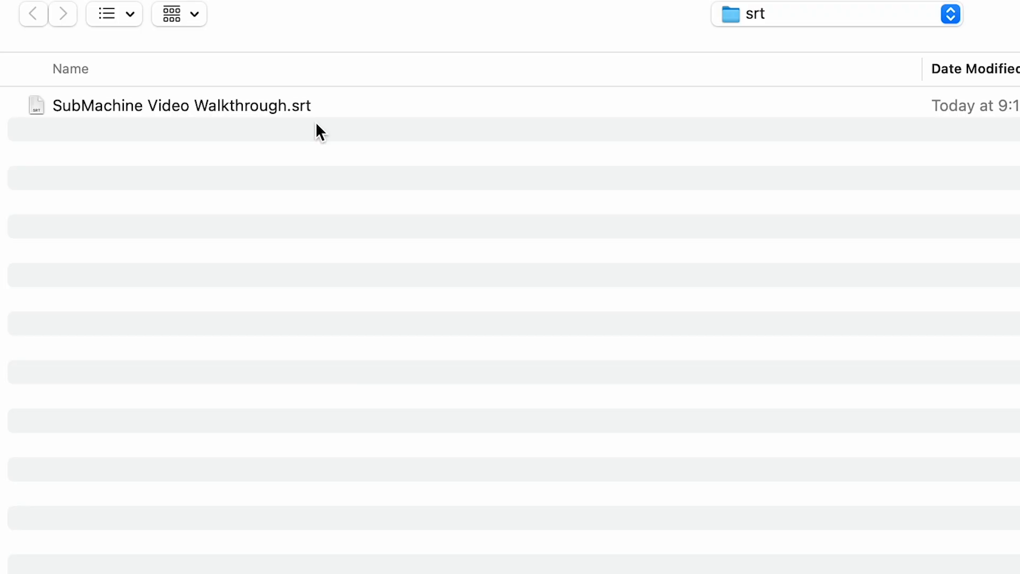
key("super+Up")
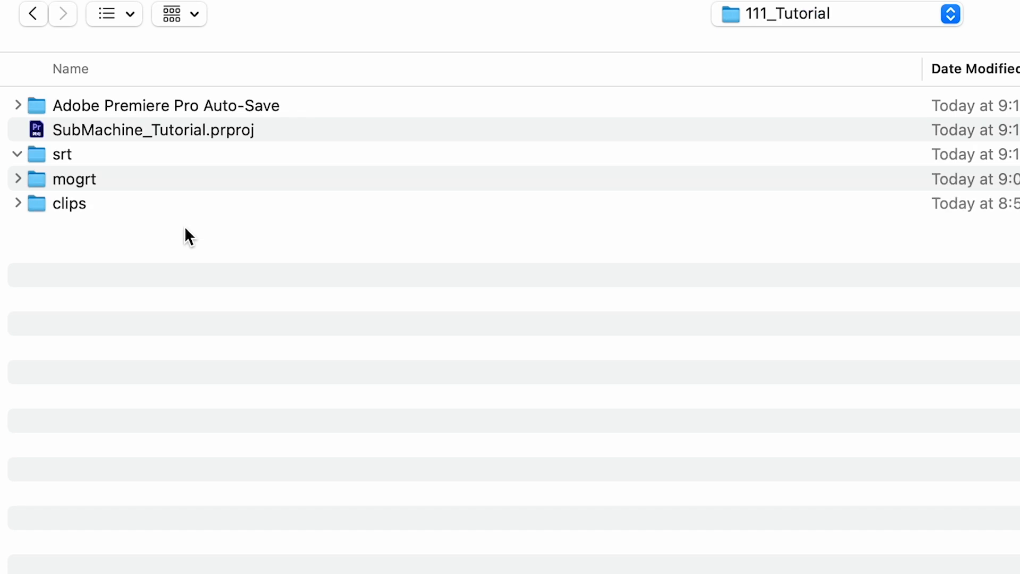
left_click(18, 203)
left_click(223, 251)
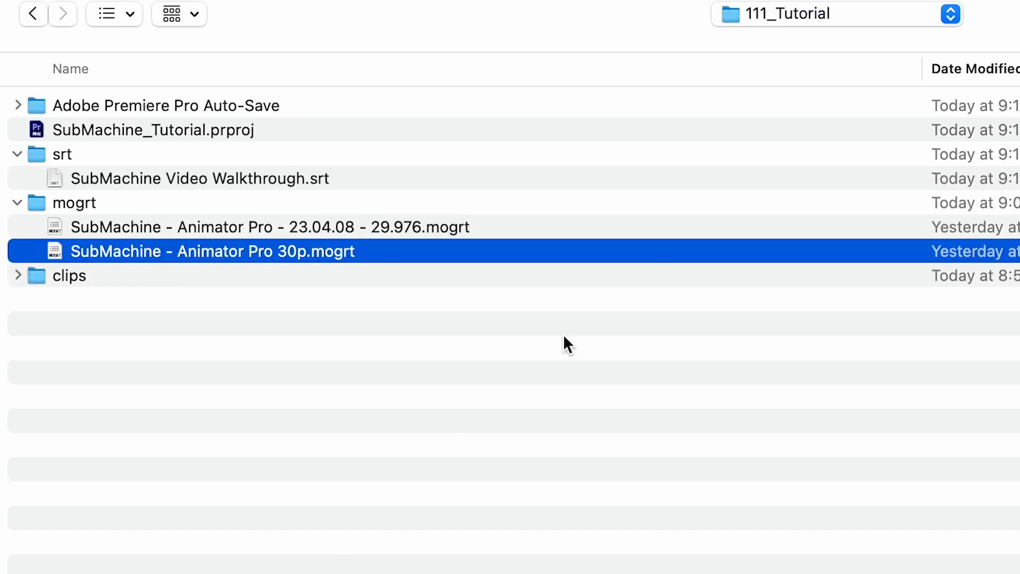
key("Return")
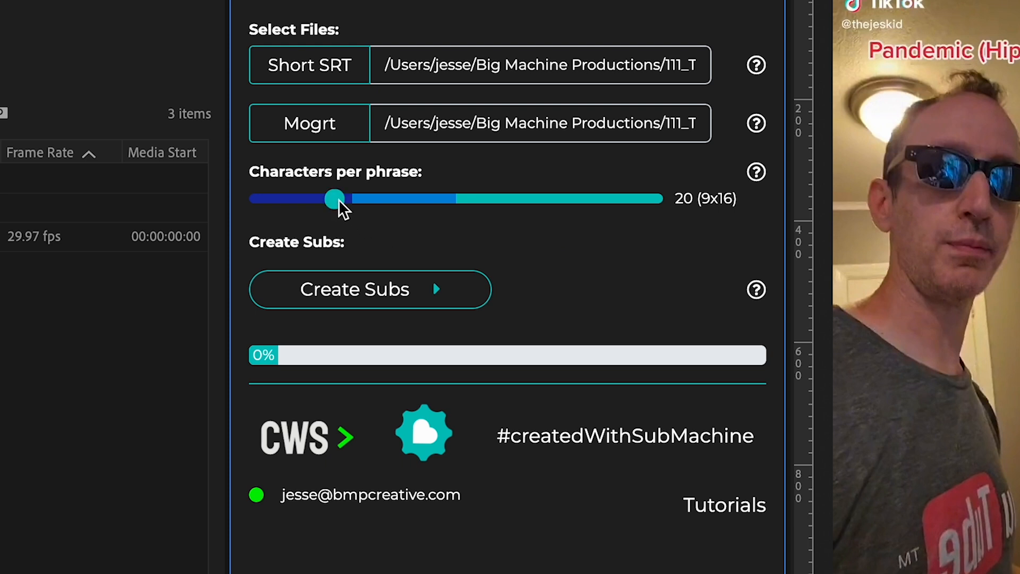
Step: Generate the subtitles from the loaded SRT and mogrt files with 20 (9x16) characters per phrase
left_click_drag(340, 210, 576, 211)
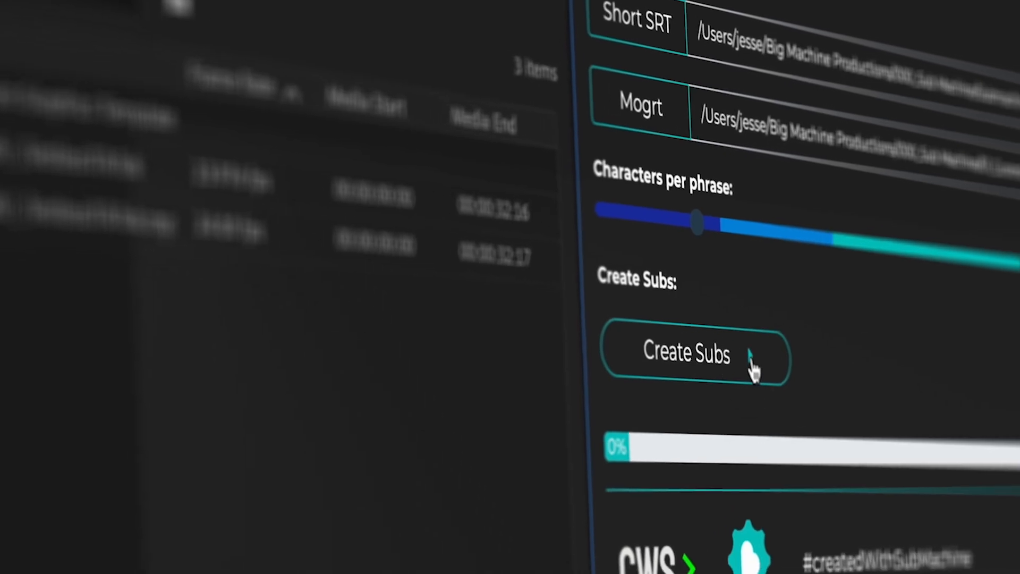
left_click(355, 186)
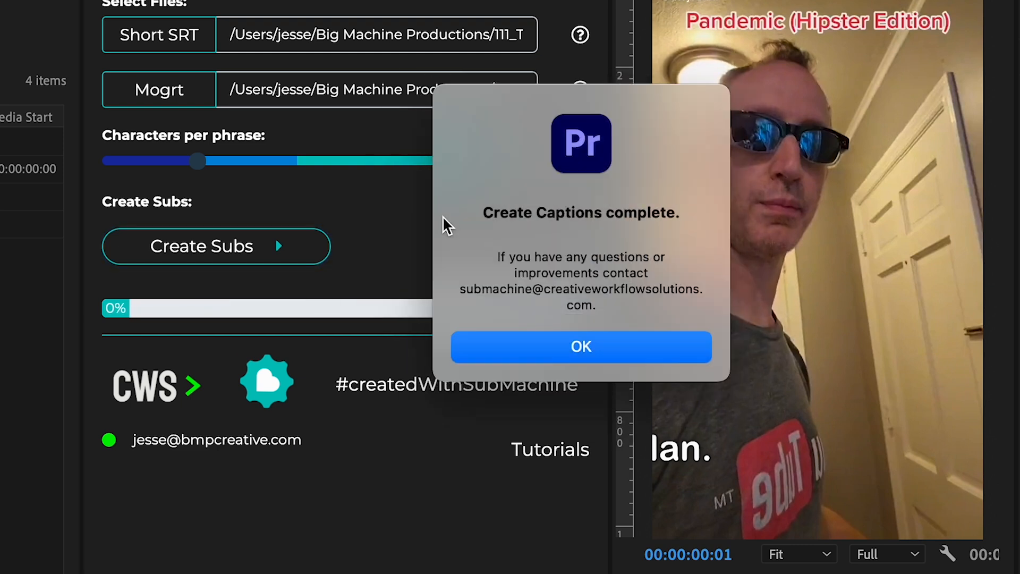
left_click(583, 357)
Step: Examine how the generated subtitle clips are laid out over the video along the timeline
scroll(485, 255, "down", 5)
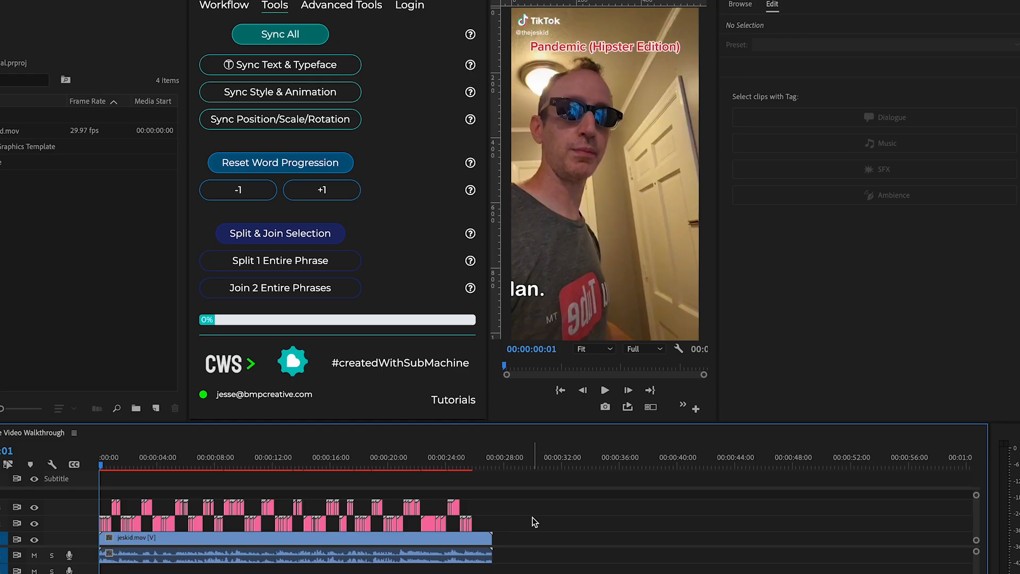
key("=")
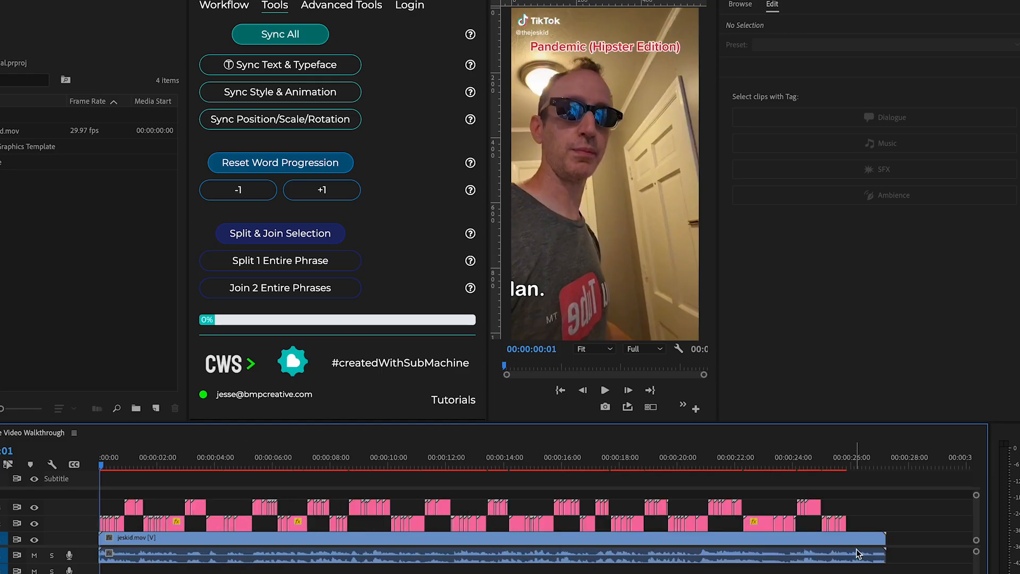
left_click_drag(874, 525, 898, 508)
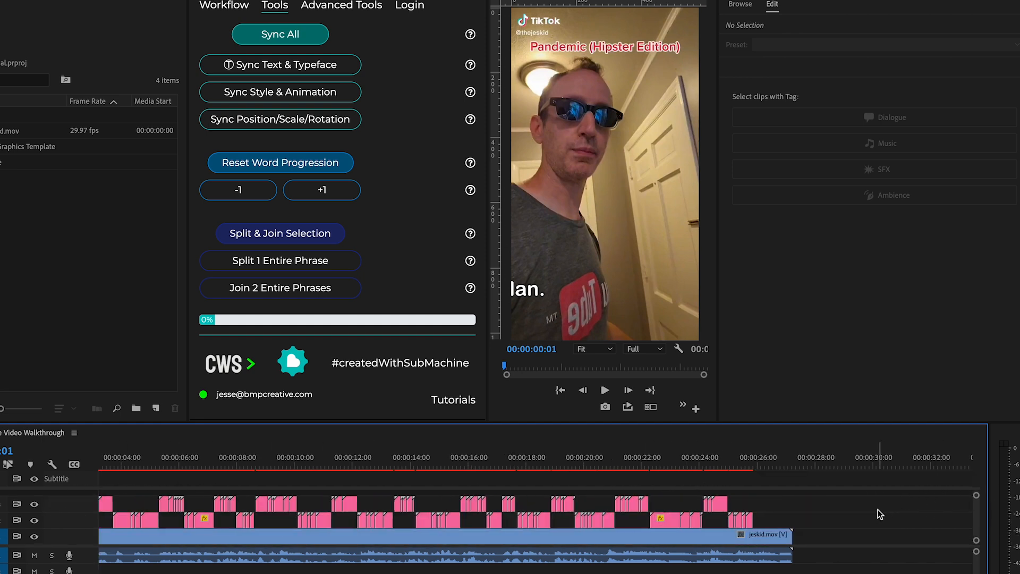
scroll(879, 512, "left", 3)
key("minus")
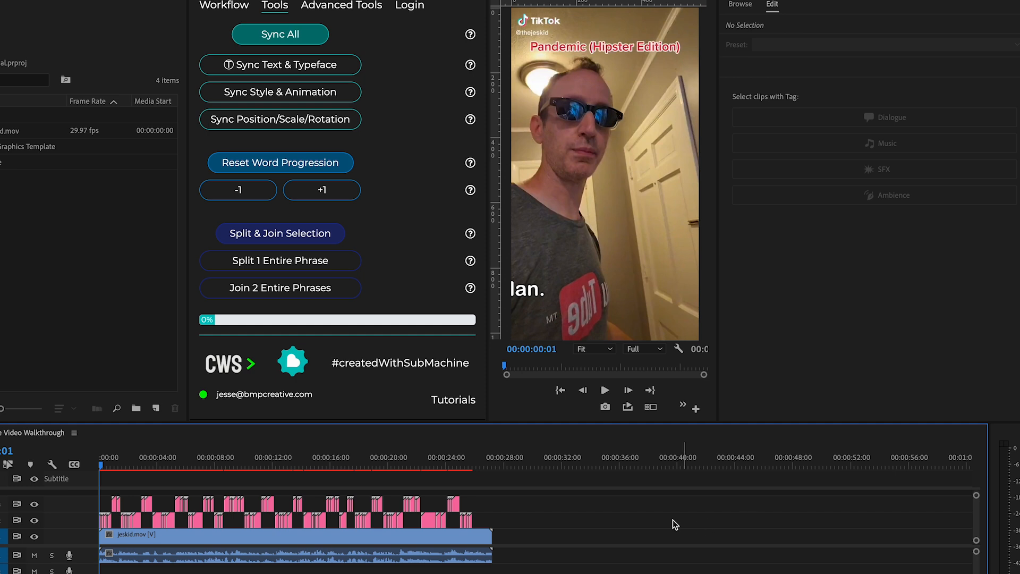
key("equal")
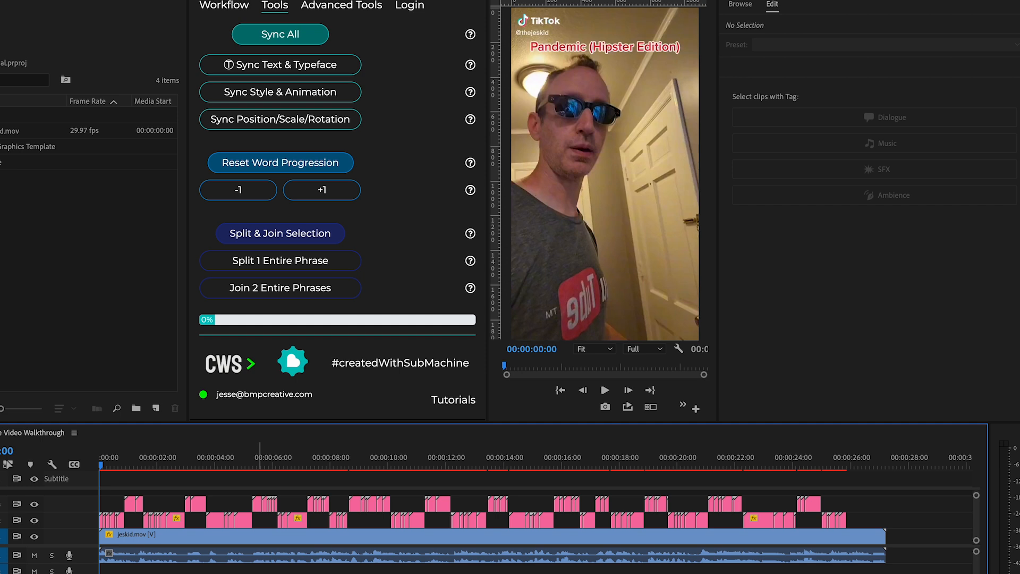
Step: Play the sequence from the start to preview the subtitles, and park the playhead on the "Yeah. Well, what's strange?" phrase
key("space")
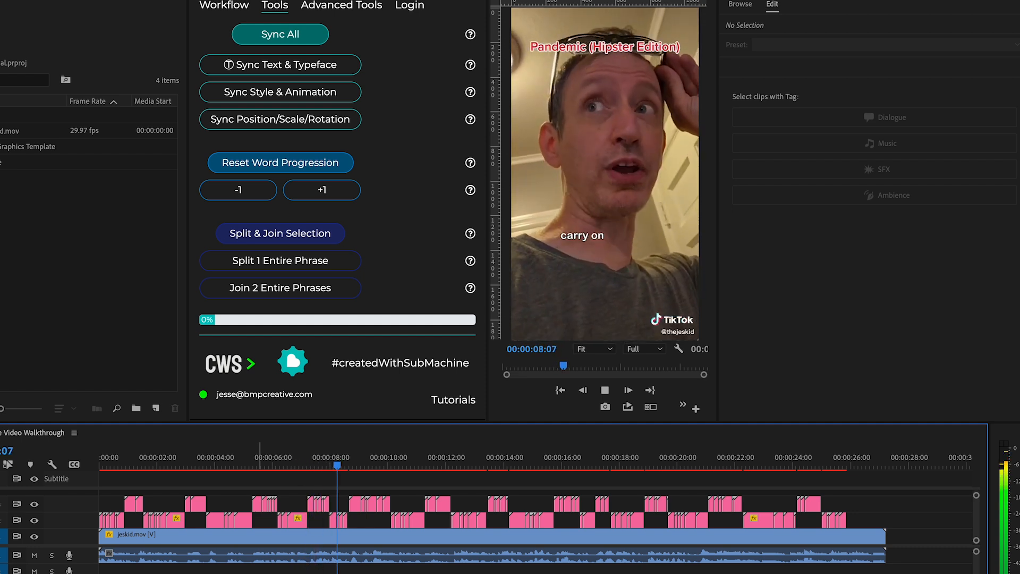
key("space")
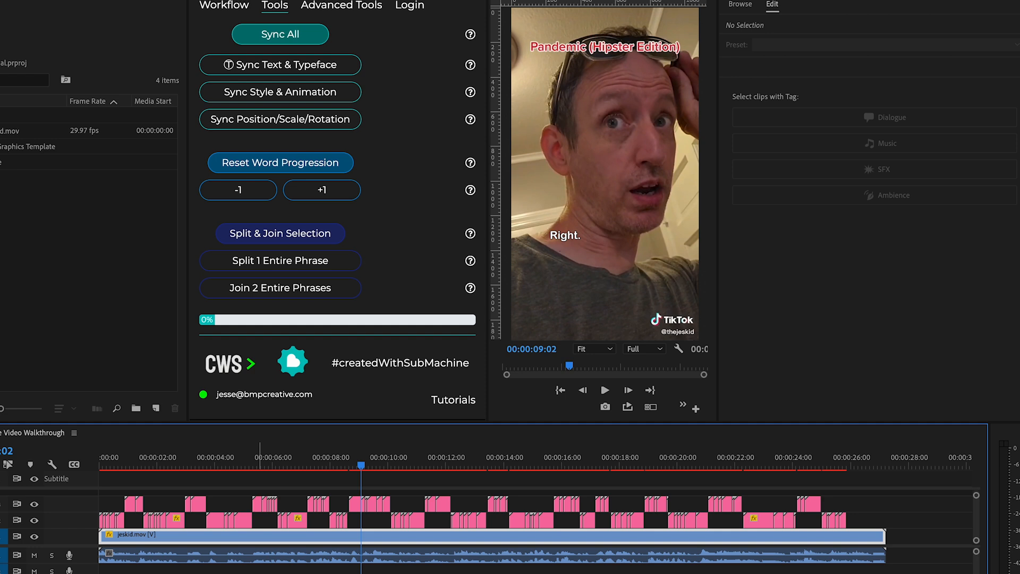
left_click(260, 571)
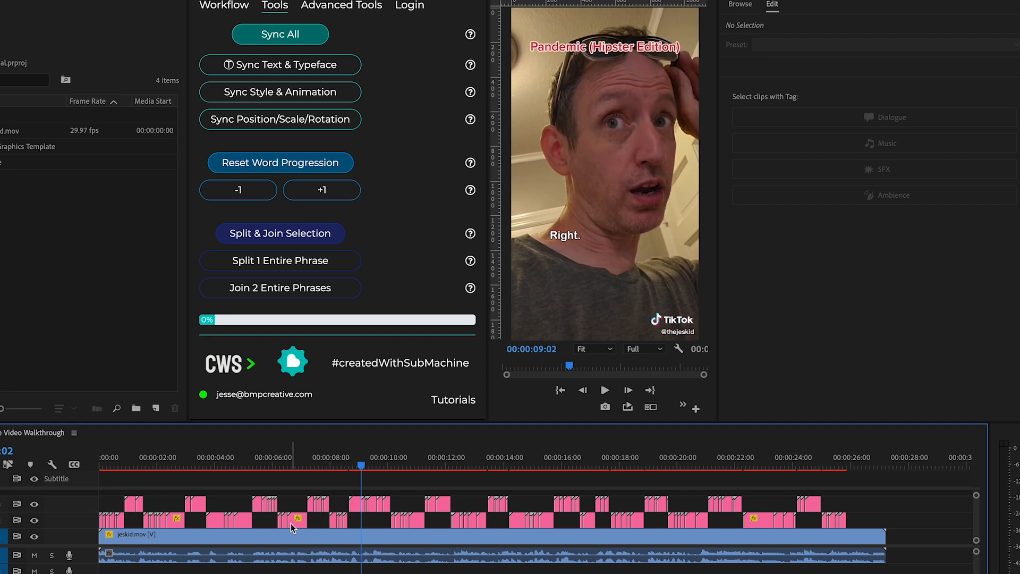
left_click(242, 462)
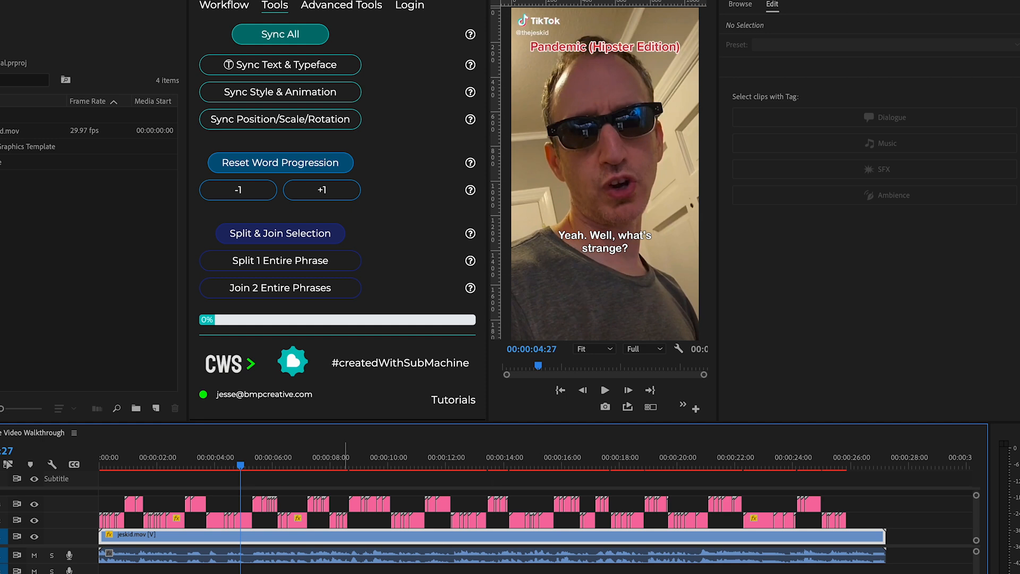
left_click(342, 572)
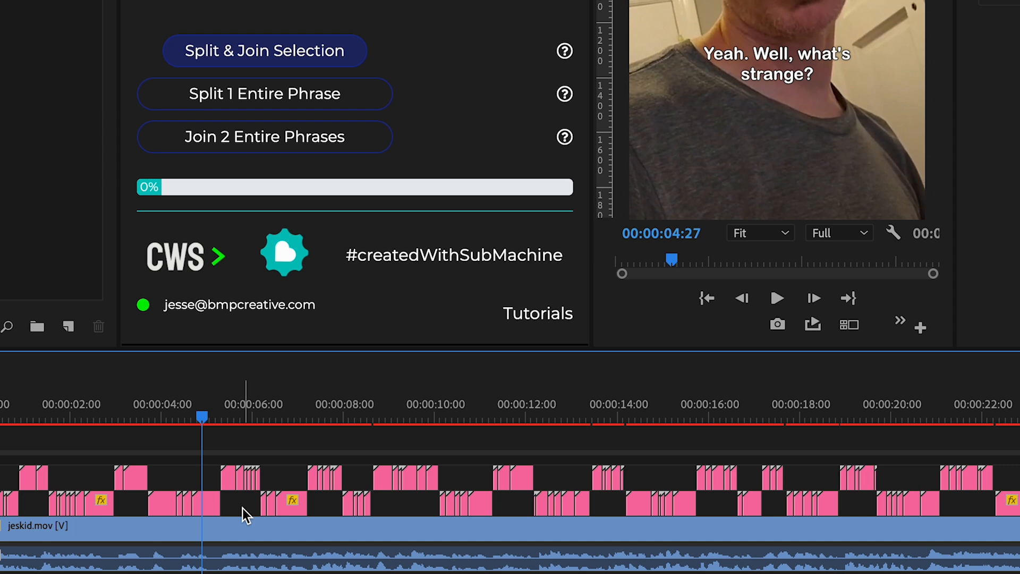
Step: Inspect the individual word clips of "Yeah. Well, what's strange?" and open the first one's Essential Graphics settings
key("=")
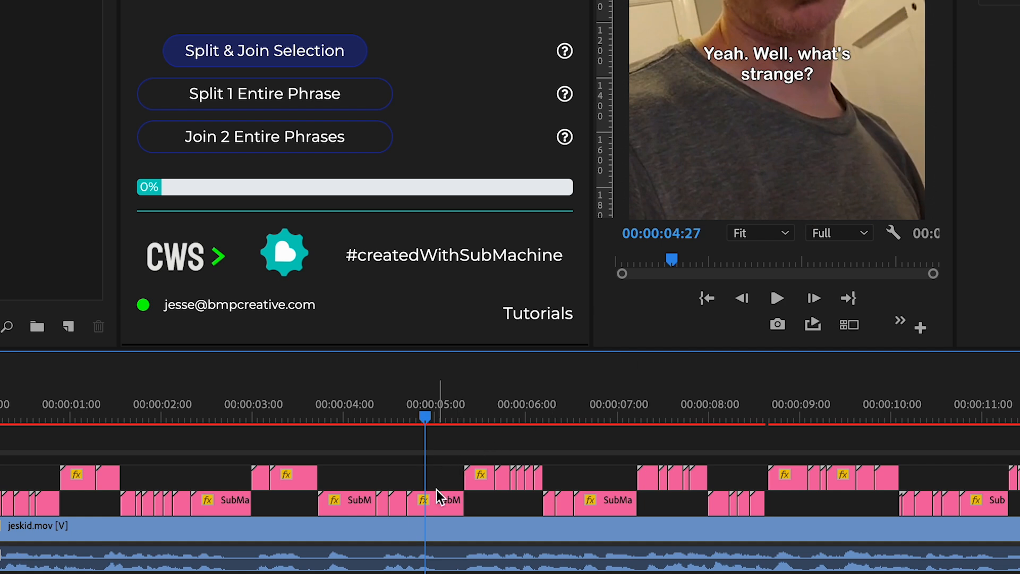
left_click_drag(428, 417, 360, 422)
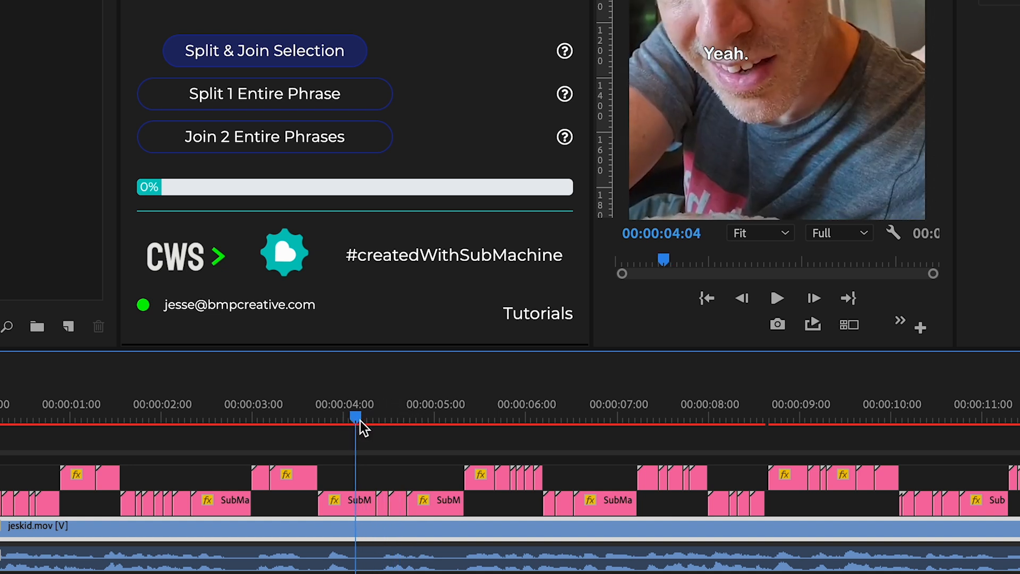
left_click(351, 504)
left_click(381, 507)
left_click(437, 502)
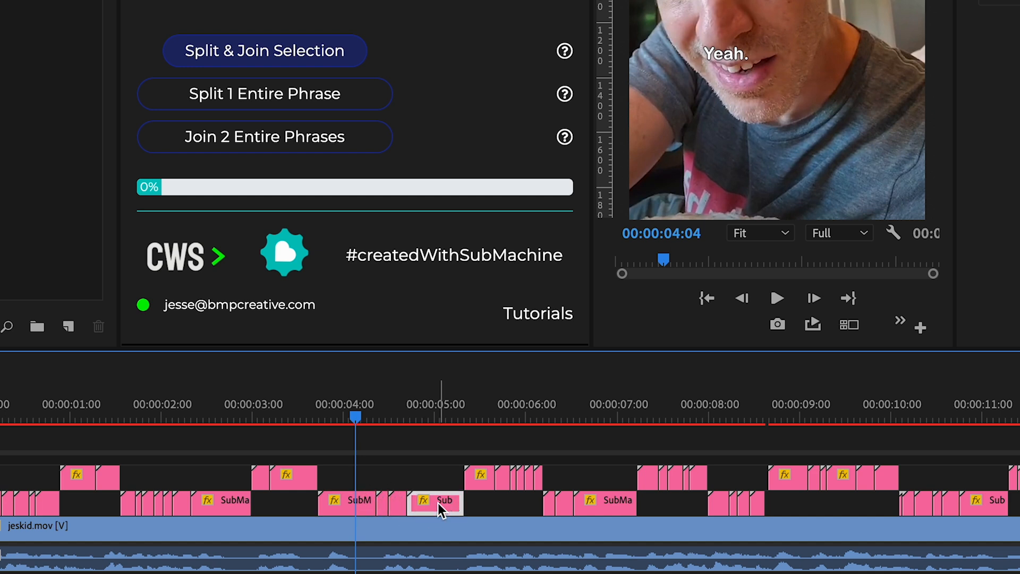
left_click(352, 502)
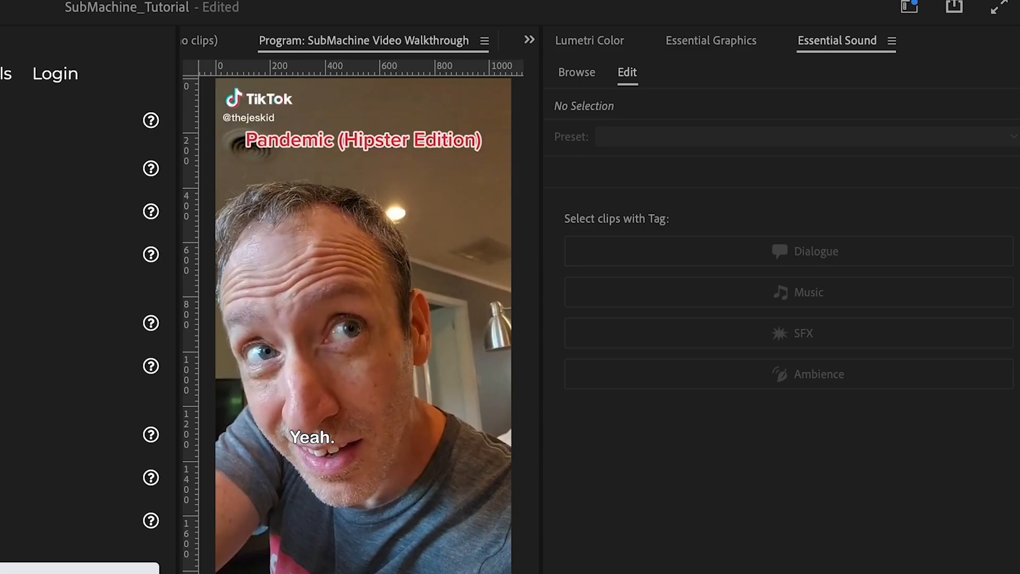
left_click(732, 43)
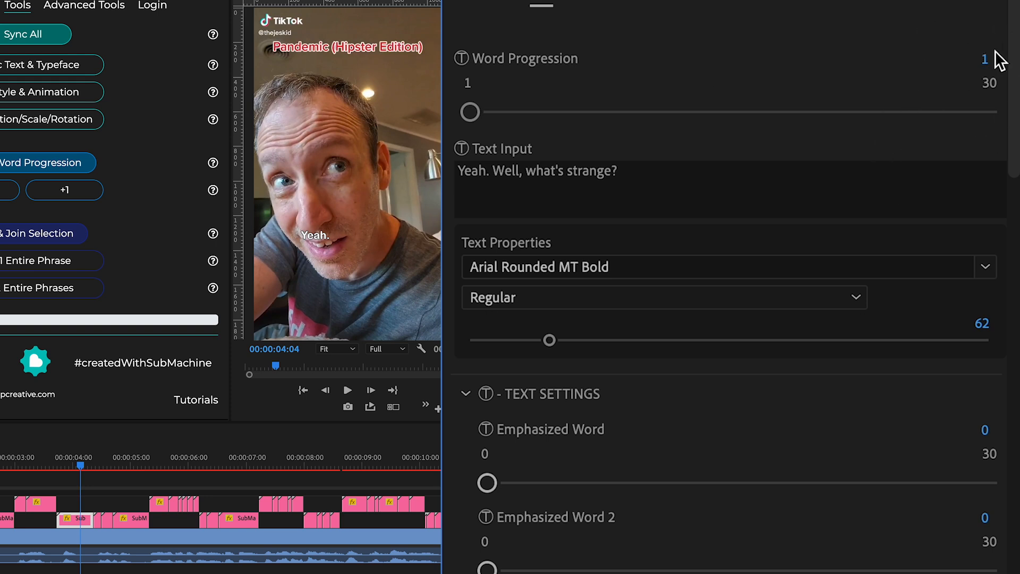
Step: Compare the Word Progression value across the four clips that make up "Yeah. Well, what's strange?"
left_click_drag(106, 451, 121, 466)
left_click(130, 520)
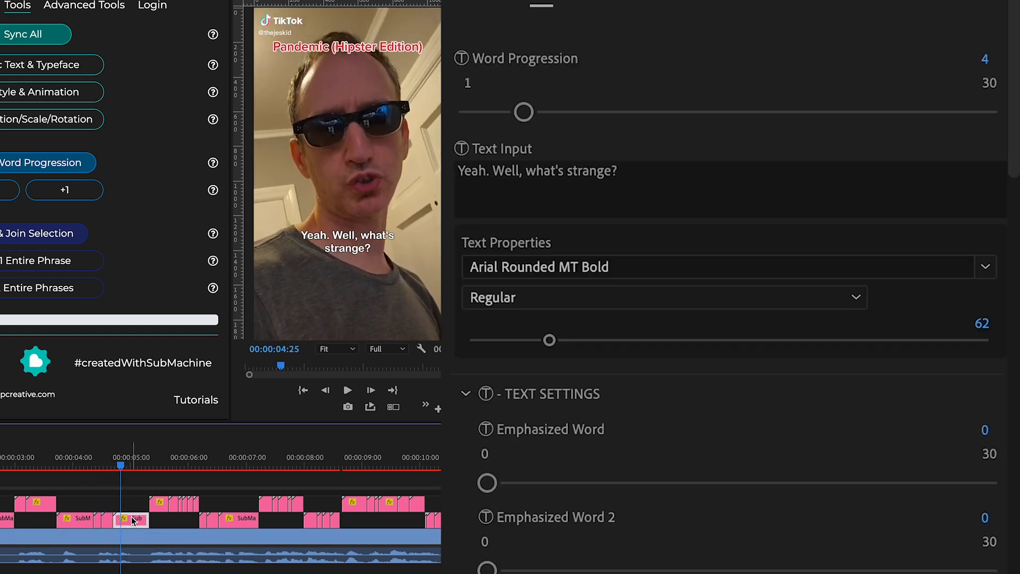
left_click(108, 521)
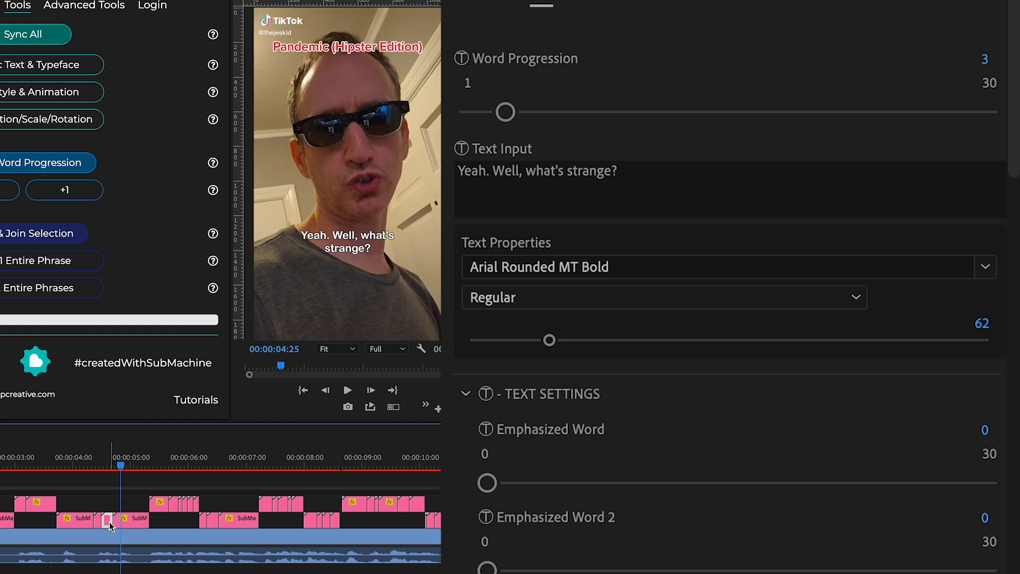
left_click(97, 521)
left_click(87, 521)
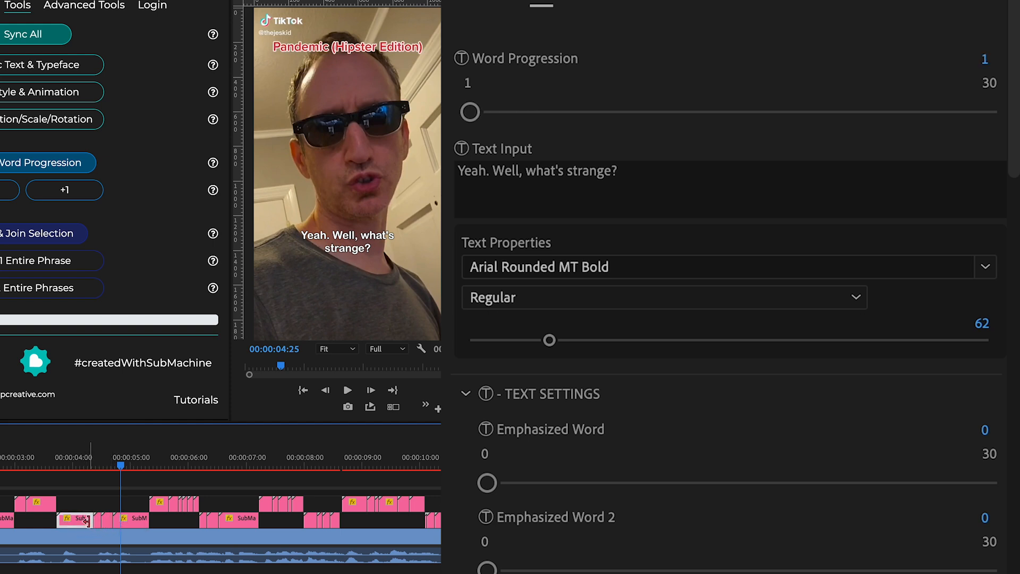
left_click(96, 521)
left_click(108, 521)
left_click(131, 522)
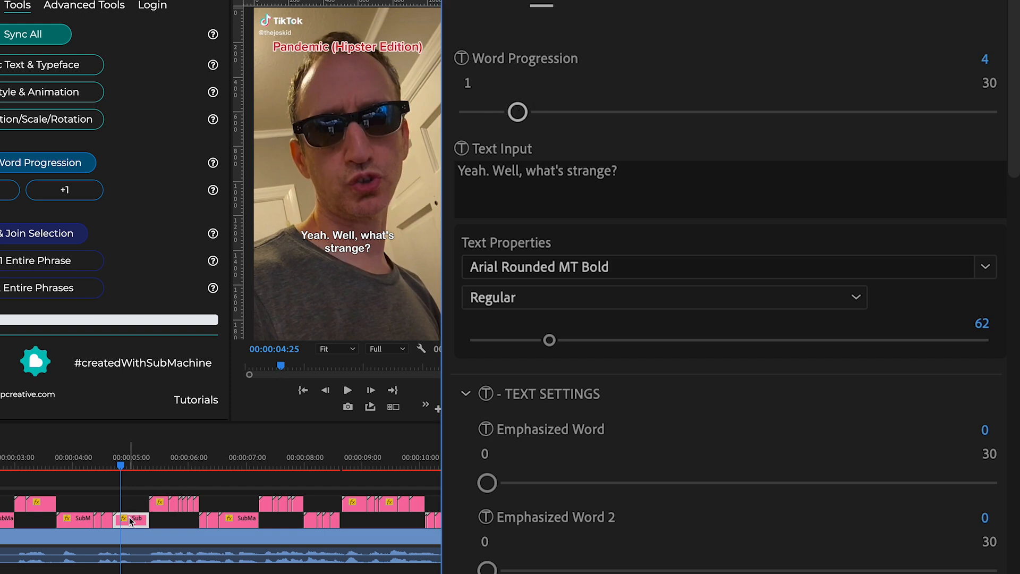
left_click(102, 520)
left_click(98, 521)
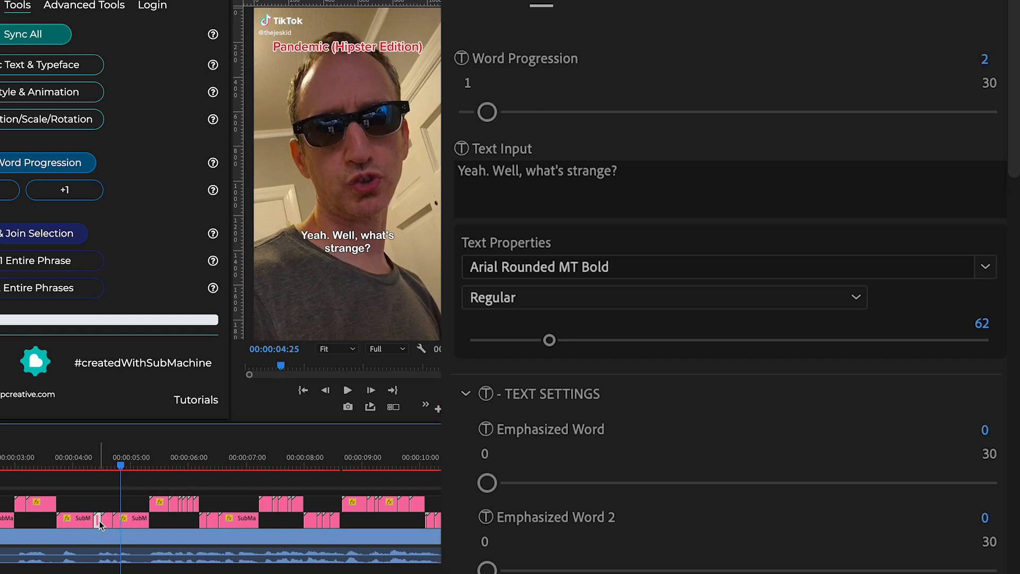
left_click(86, 521)
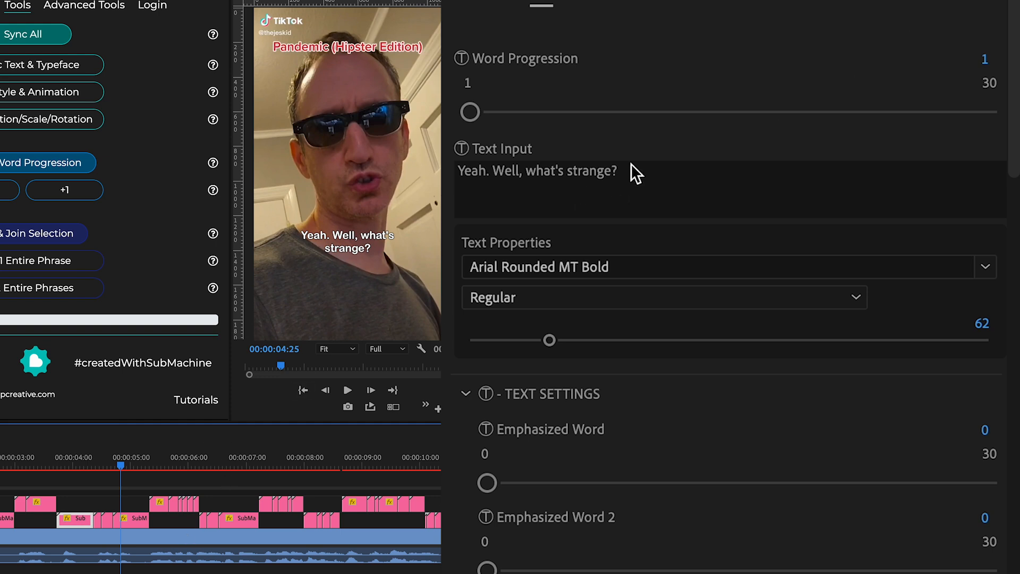
Step: Check the Text Input of each of the four word clips in the phrase against its Word Progression
left_click(658, 182)
left_click(531, 203)
left_click(134, 518)
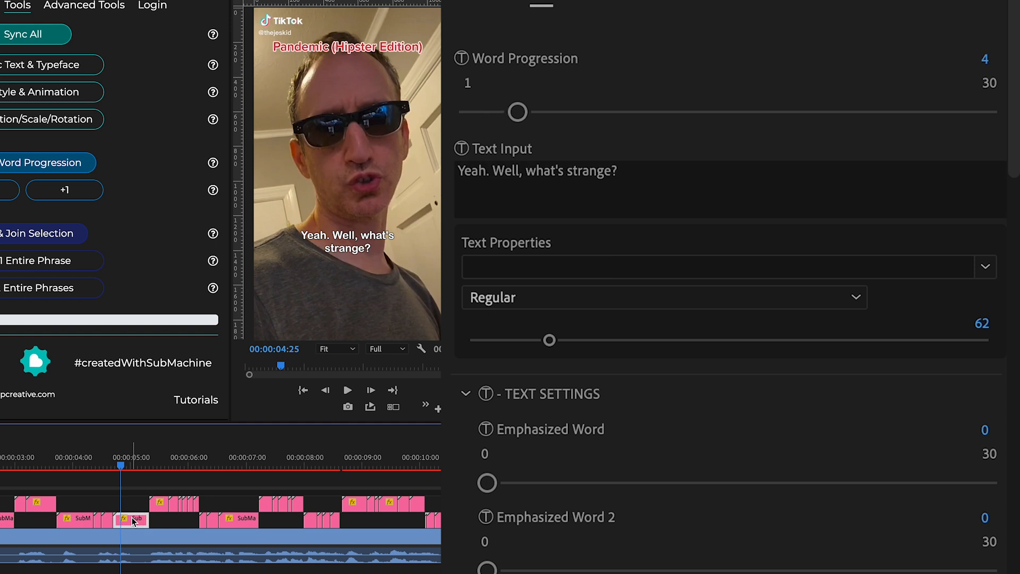
left_click(107, 520)
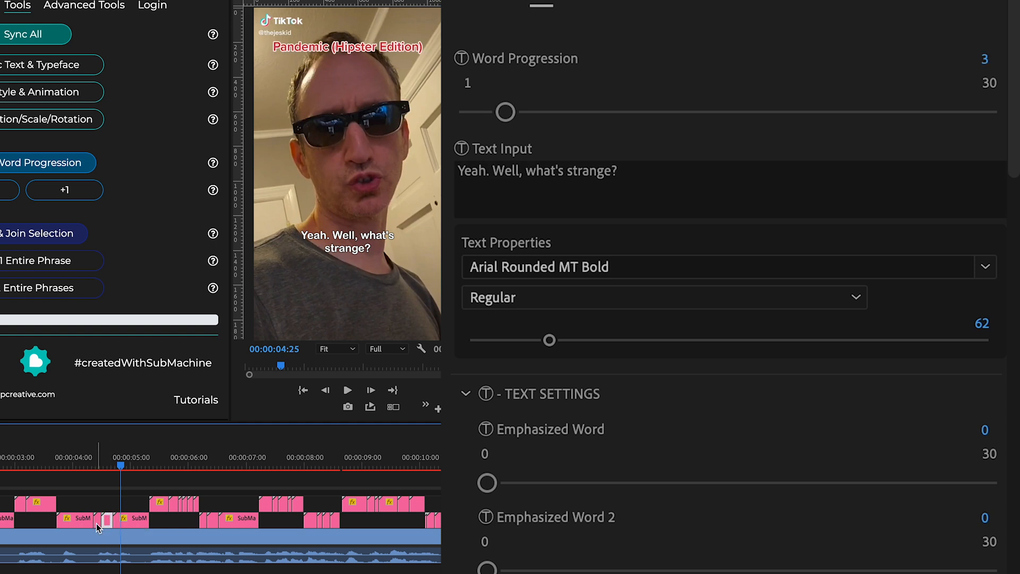
left_click(96, 523)
left_click(75, 523)
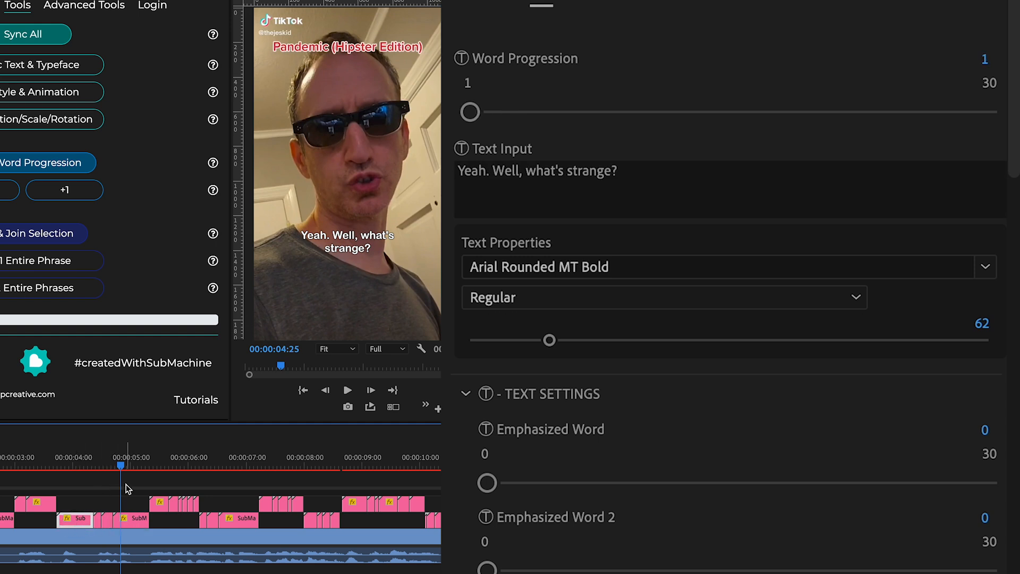
left_click(140, 520)
left_click(472, 506)
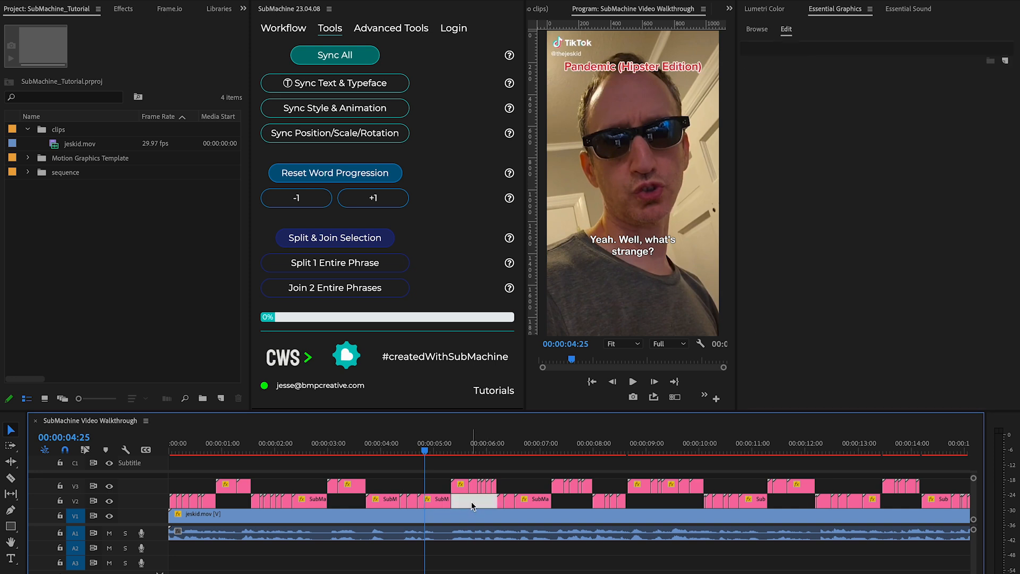
left_click(472, 502)
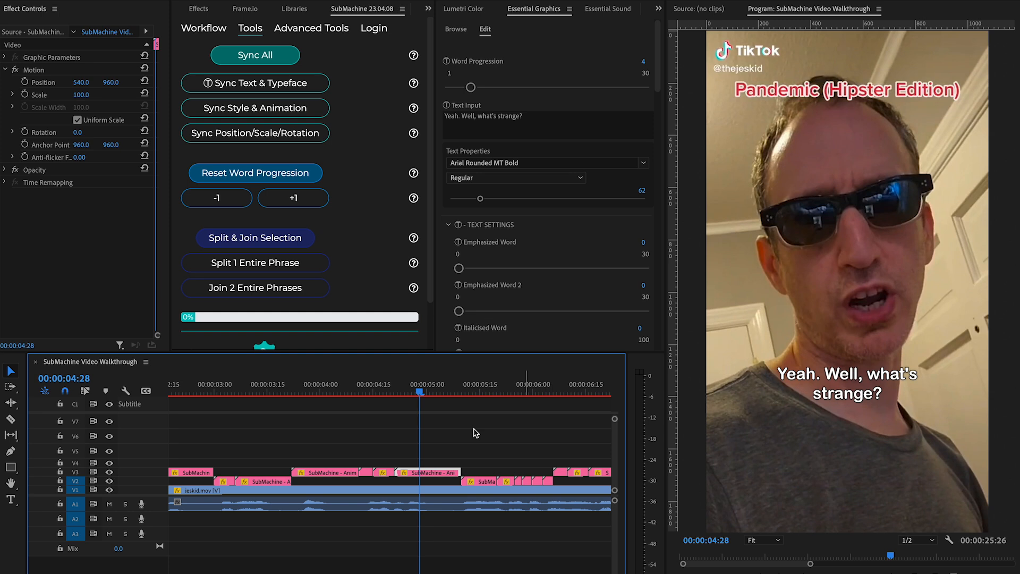
Step: Replace "strange" with "strain" in the text of the phrase's fourth word clip
mouse_move(419, 393)
left_mouse_down()
mouse_move(336, 388)
mouse_move(416, 396)
left_mouse_up()
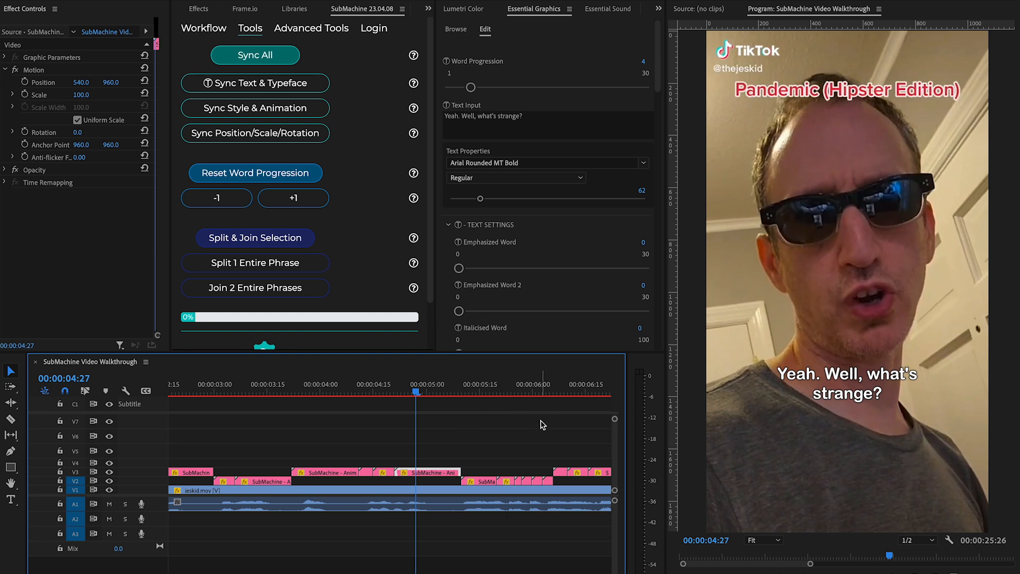
left_click(437, 442)
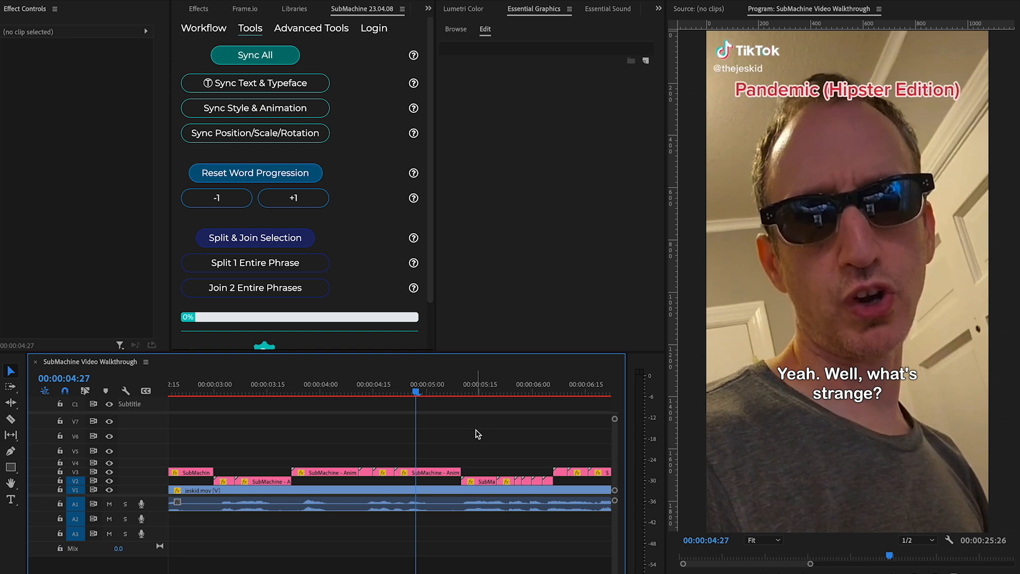
key("d")
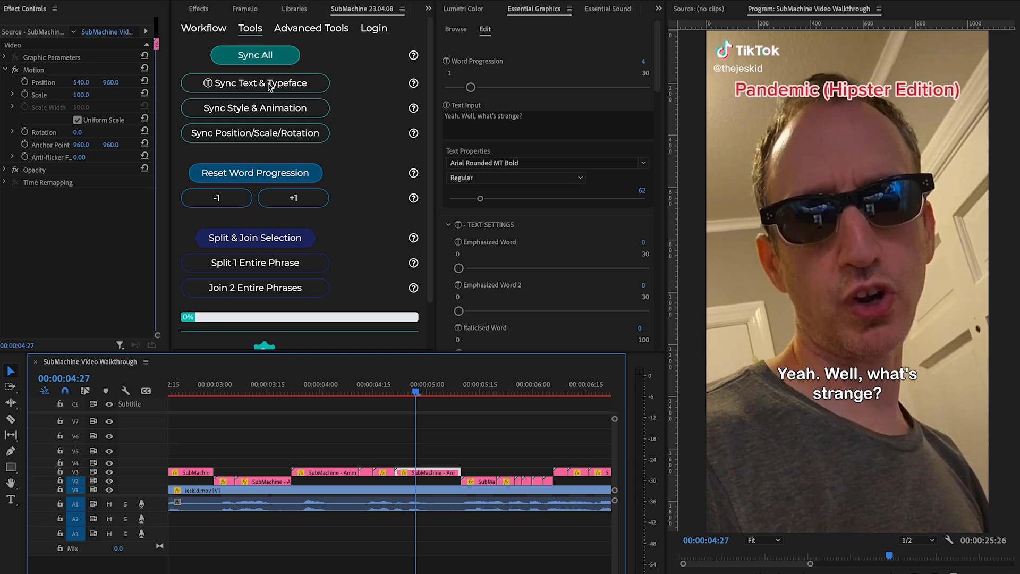
left_click(537, 119)
left_click(537, 119)
double_click(513, 116)
type("strain")
left_click(521, 420)
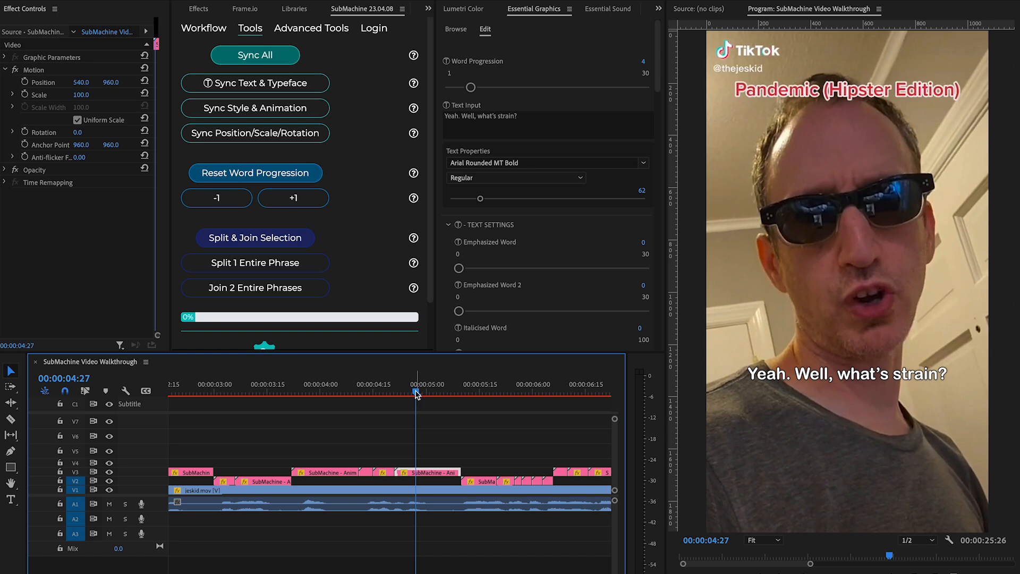
Step: Preview the edited phrase and check the text of its third, second and first word clips
left_click_drag(416, 394, 423, 393)
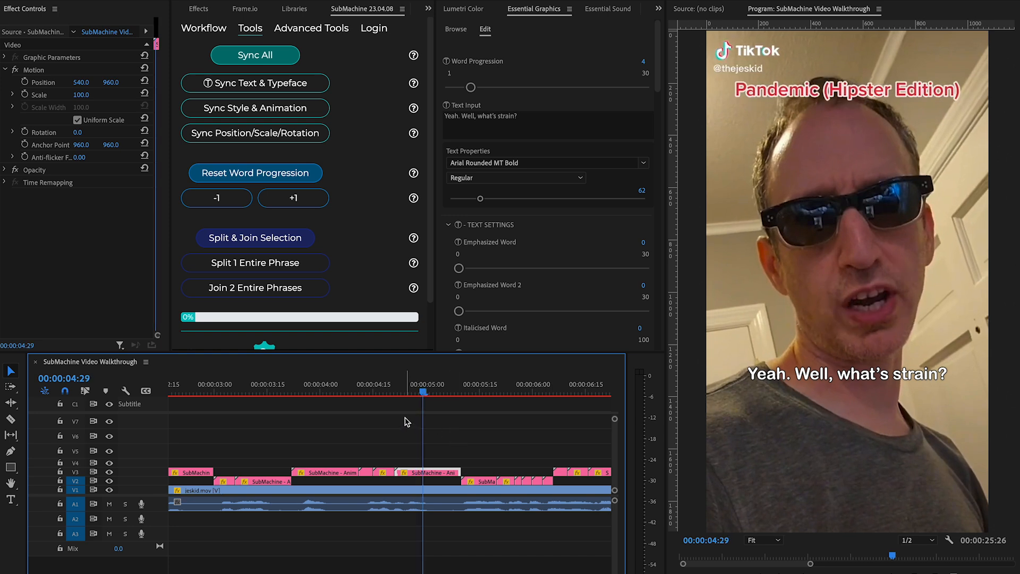
left_click(422, 394)
left_click_drag(422, 394, 382, 392)
left_click(383, 472)
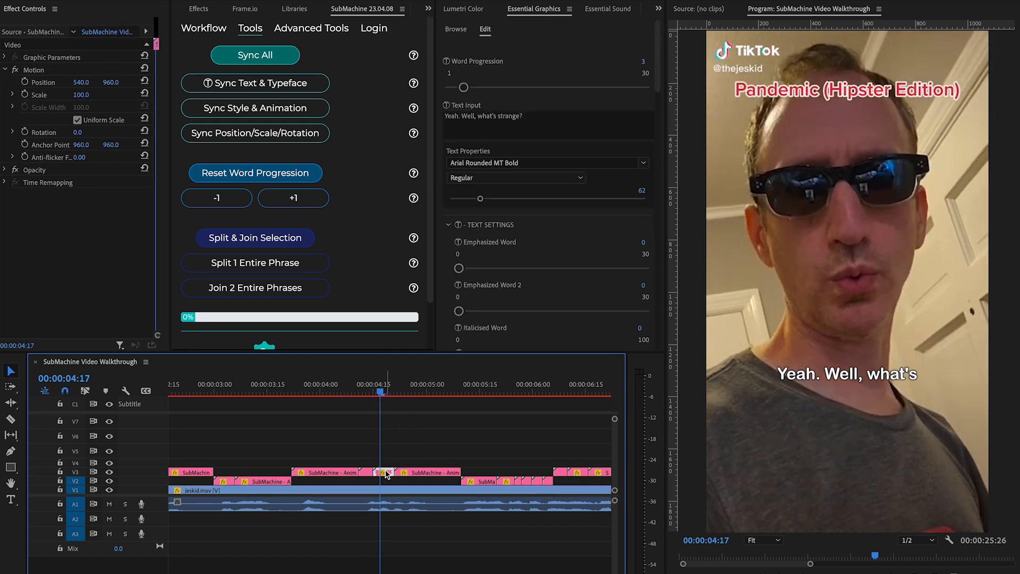
left_click(368, 472)
left_click(340, 472)
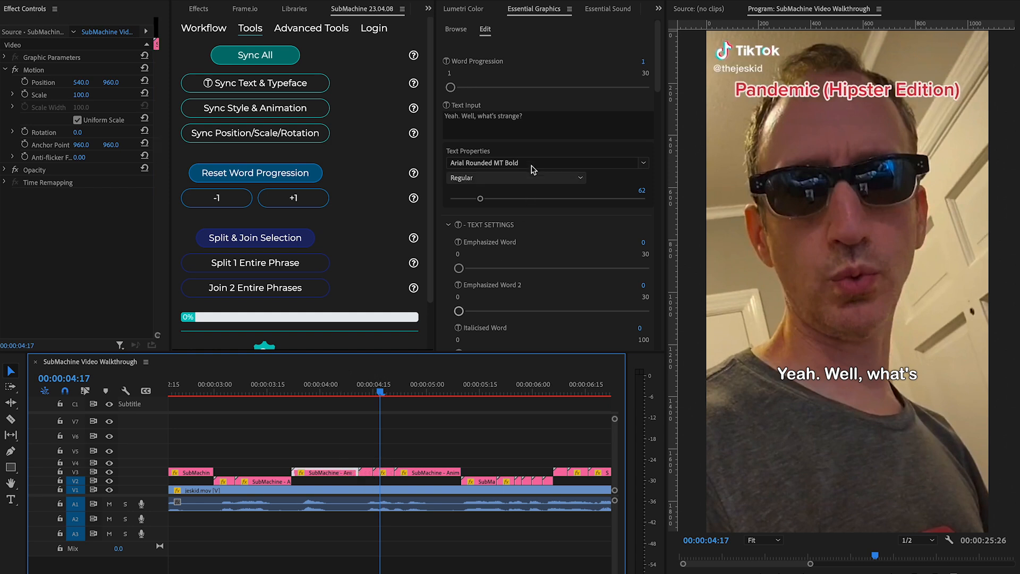
Step: Sync the text and typeface of the edited fourth clip to all four word clips of the phrase
left_click(420, 473)
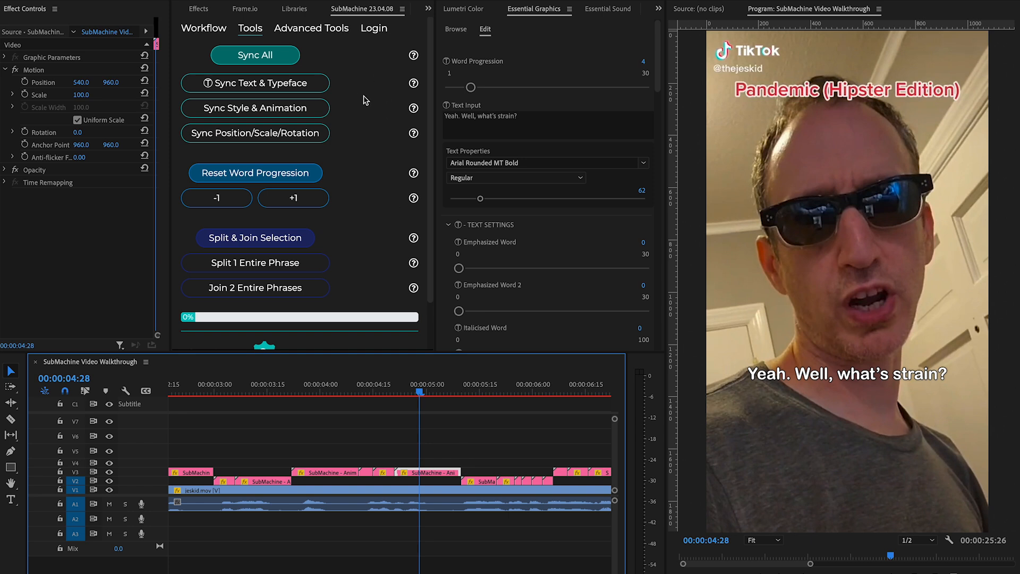
left_click_drag(462, 457, 291, 481)
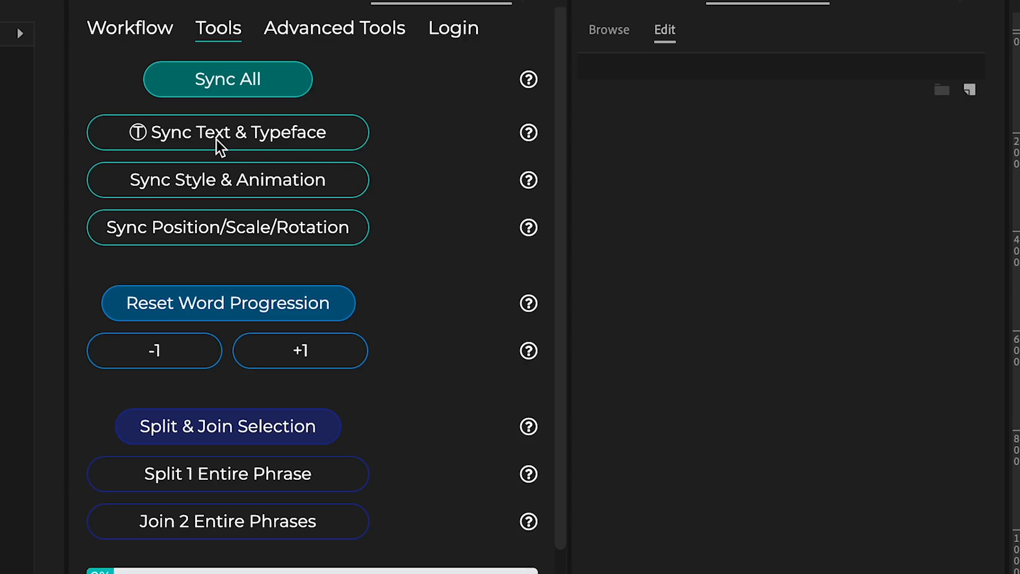
left_click(222, 139)
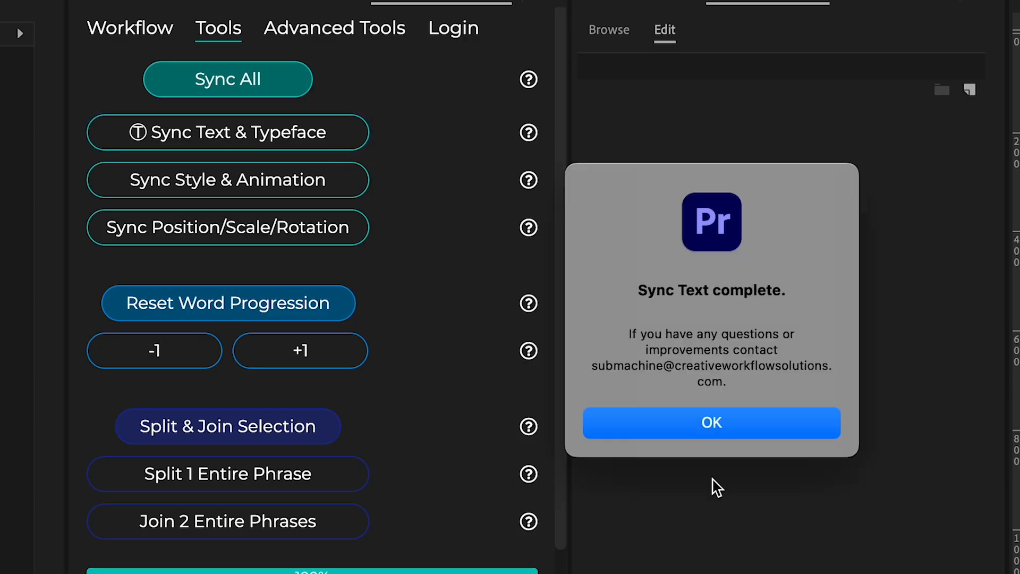
left_click(744, 432)
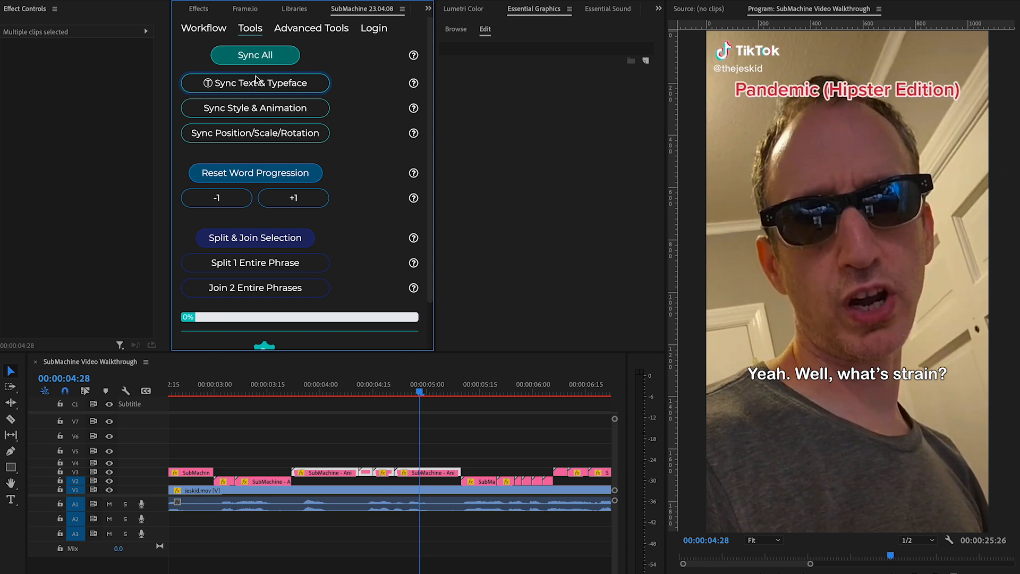
Step: Examine the synced text in the phrase's third word clip and preview the phrase at the third and fourth words
left_click(418, 406)
mouse_move(418, 390)
left_mouse_down()
mouse_move(341, 389)
mouse_move(419, 393)
left_mouse_up()
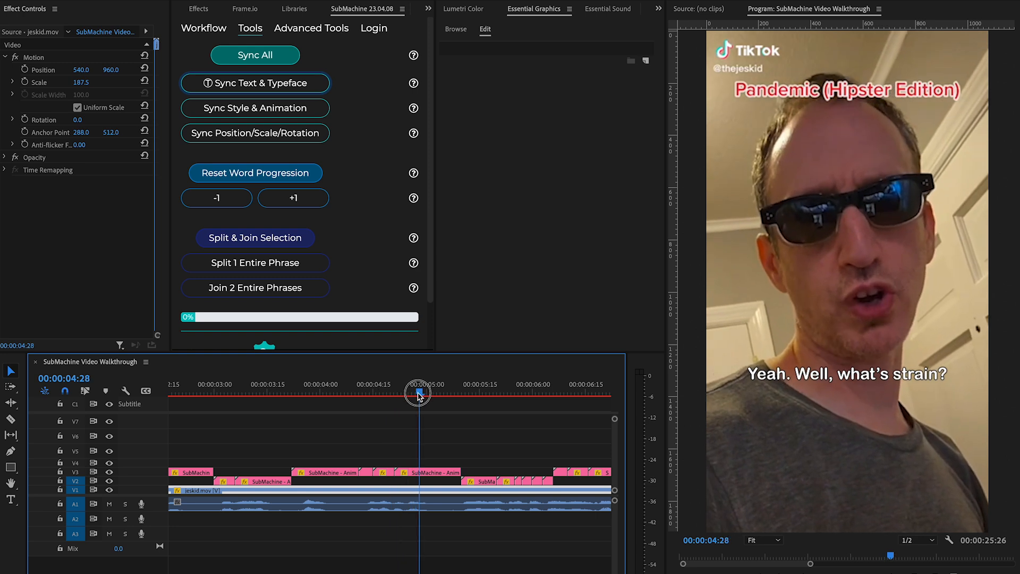
left_click(388, 473)
left_click(384, 392)
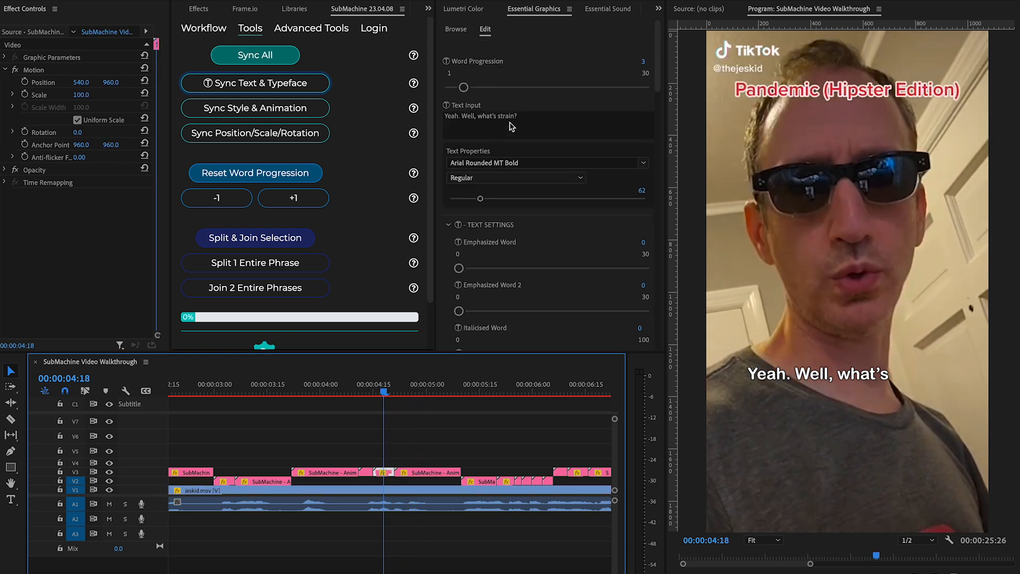
left_click(429, 392)
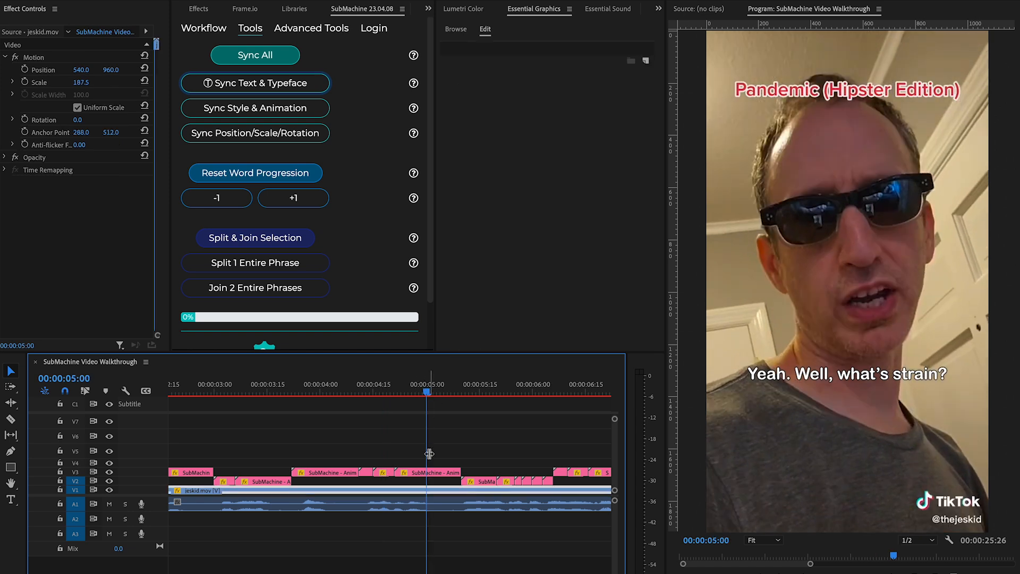
Step: Select all four word clips of the phrase "Yeah. Well, what's strain?"
left_click(429, 475)
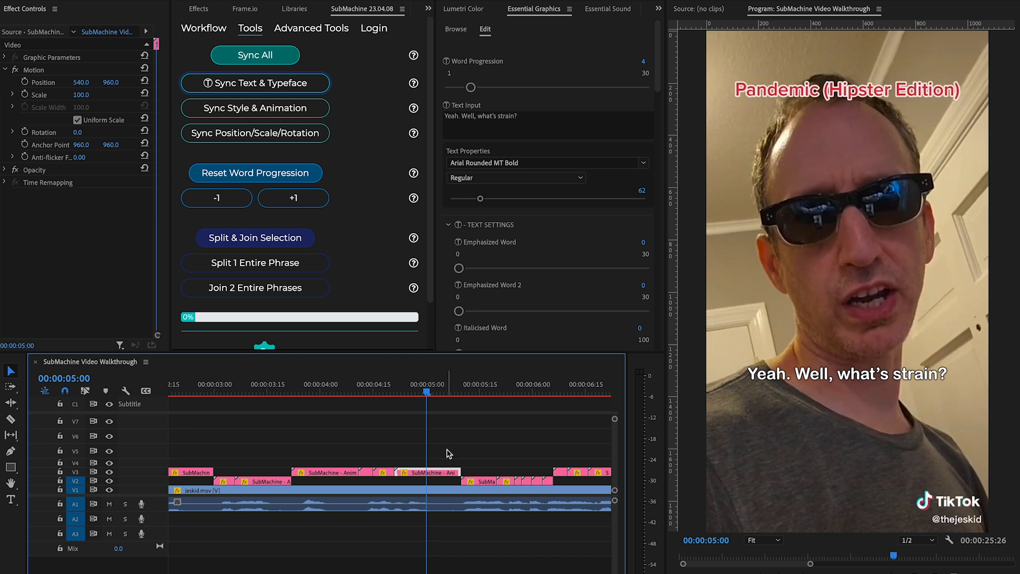
left_click_drag(449, 454, 315, 477)
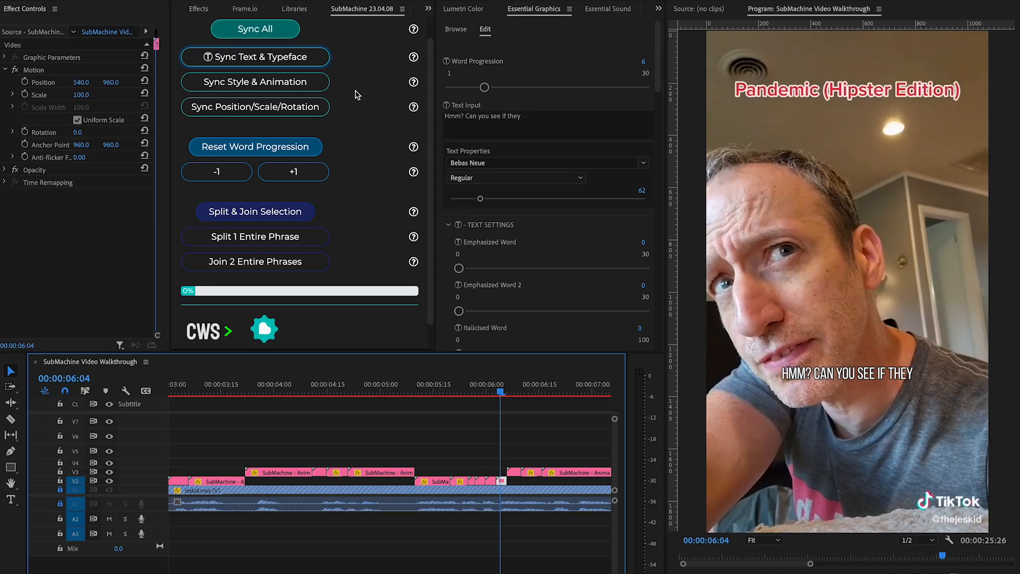
Step: Set Specific Word # to 4 in the advanced color settings of the sixth word clip of "Hmm? Can you see if they"
left_click(341, 86)
left_click(481, 225)
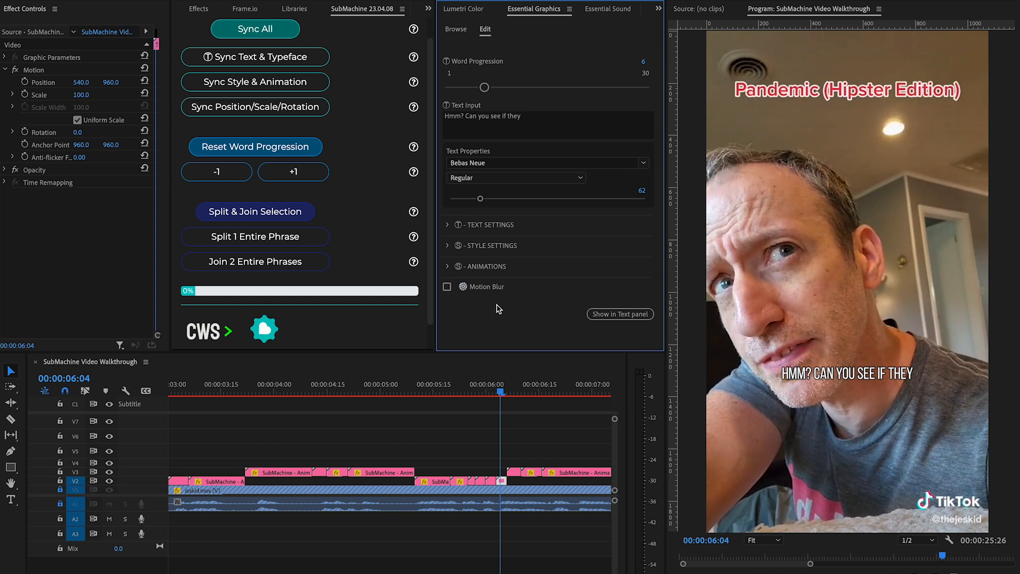
left_click(449, 246)
scroll(640, 206, "down", 5)
scroll(636, 254, "down", 5)
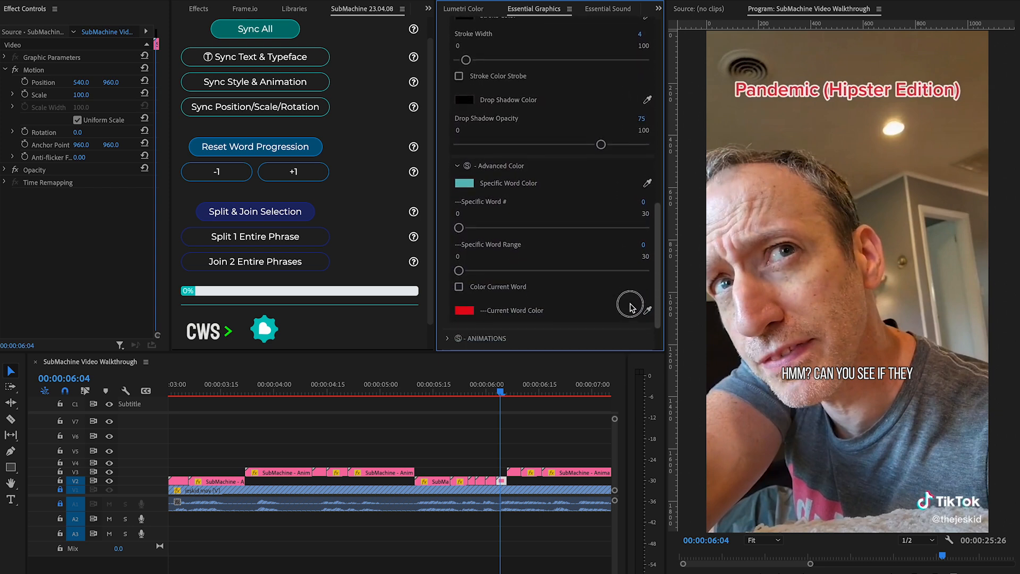
left_click_drag(459, 225, 481, 227)
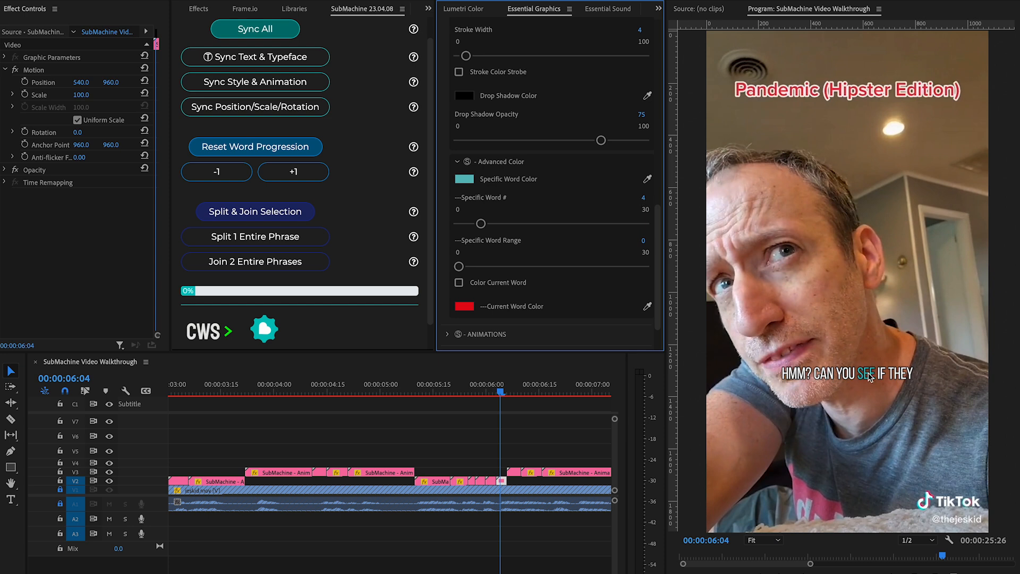
Step: Compare the word coloring in the preview at the phrase's fifth and sixth word clips
left_click(502, 394)
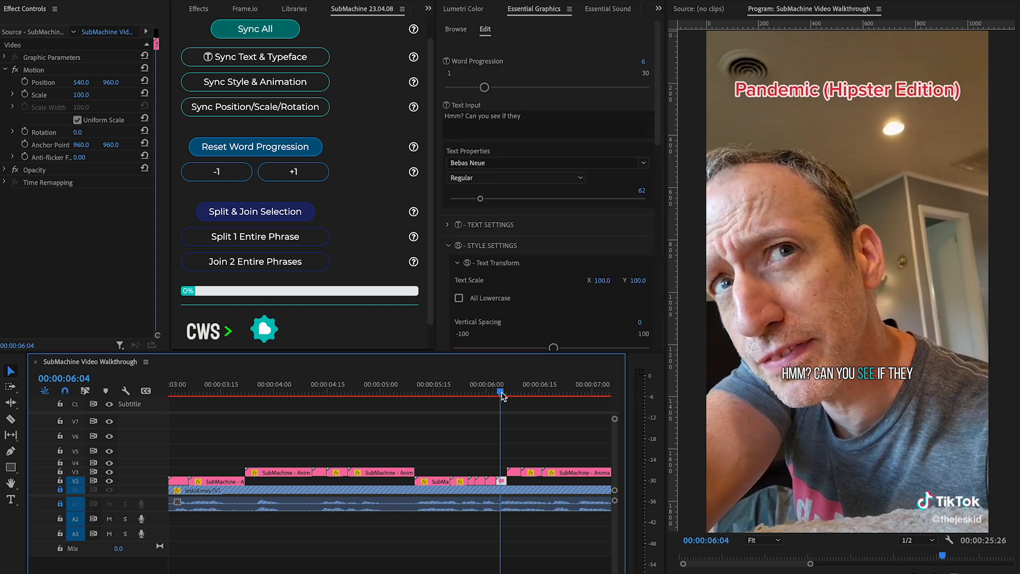
left_click_drag(501, 394, 493, 396)
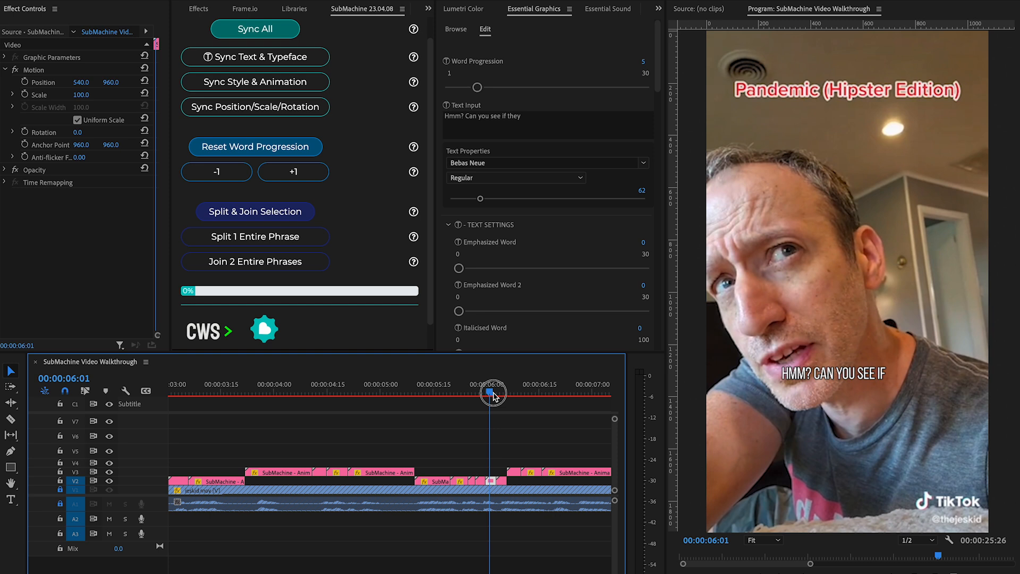
mouse_move(493, 396)
left_mouse_down()
mouse_move(483, 395)
mouse_move(504, 398)
left_mouse_up()
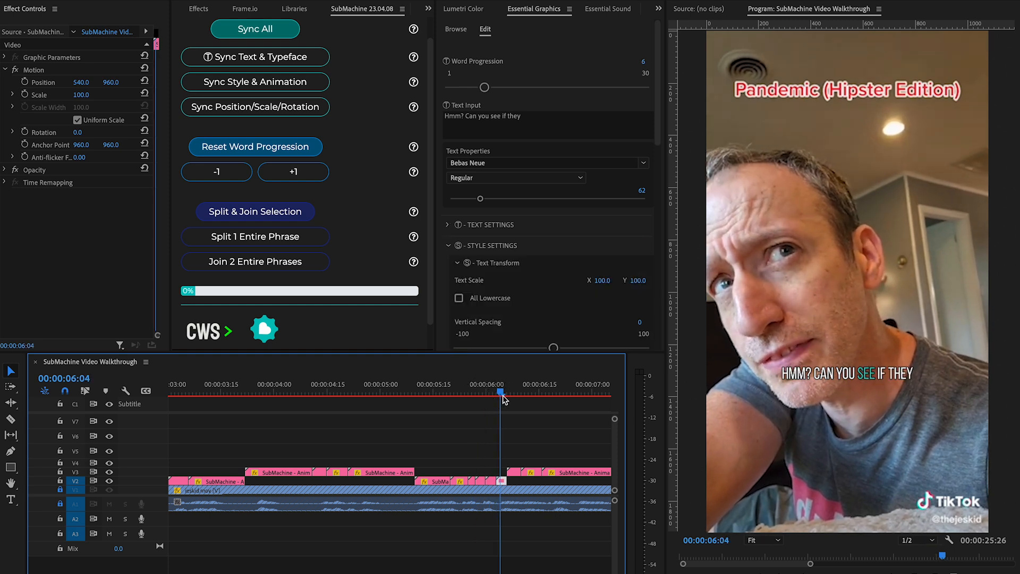
Step: Sync the style and animation of the sixth word clip to all six word clips of its phrase
key("=")
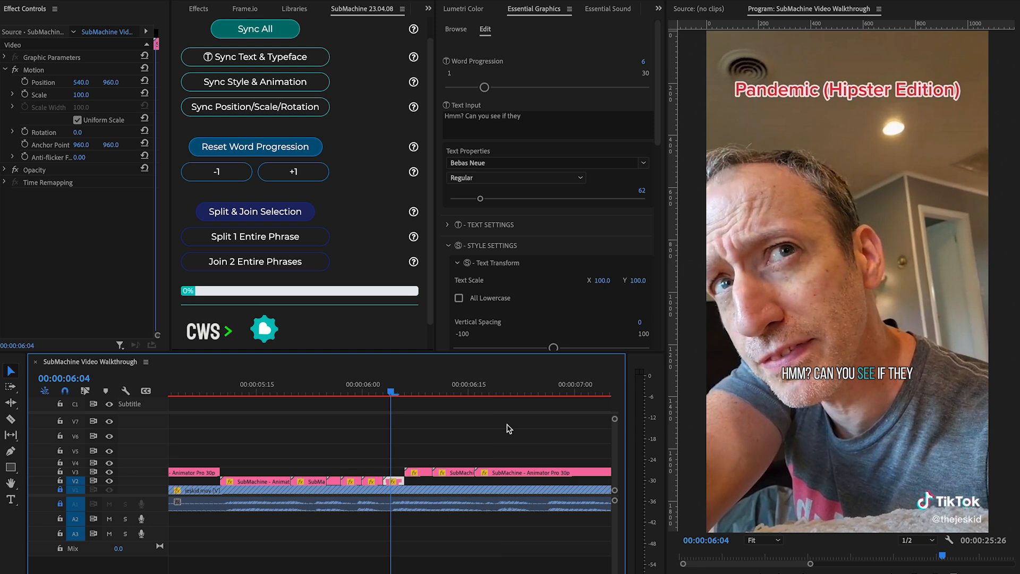
scroll(508, 428, "left", 3)
left_click_drag(507, 444, 346, 504)
left_click(261, 82)
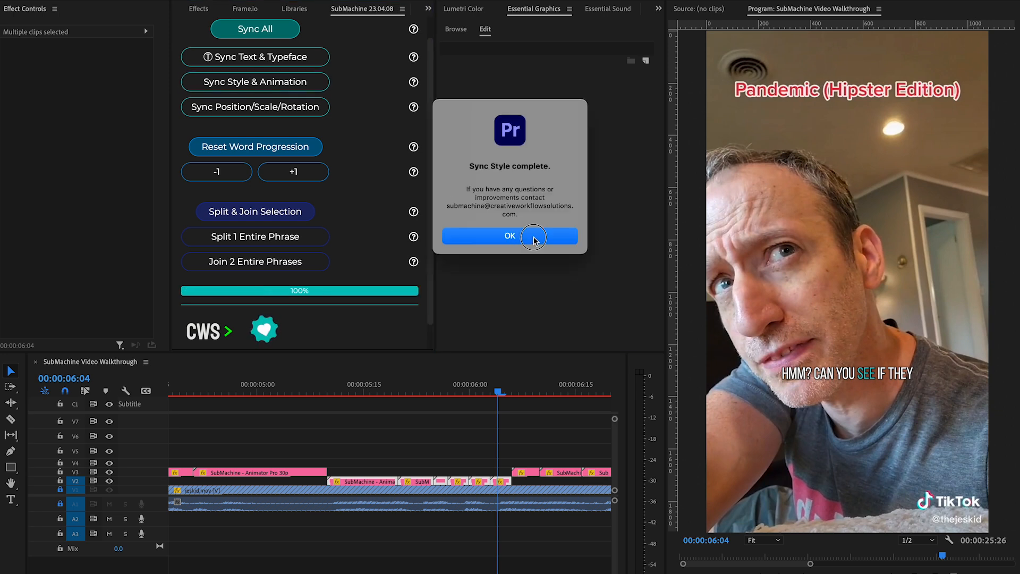
left_click(534, 236)
mouse_move(500, 392)
left_mouse_down()
mouse_move(470, 392)
mouse_move(499, 393)
left_mouse_up()
left_click(505, 428)
Step: Enable the per-word Slide In animation for the sixth word clip of "Hmm? Can you see if they"
key("minus")
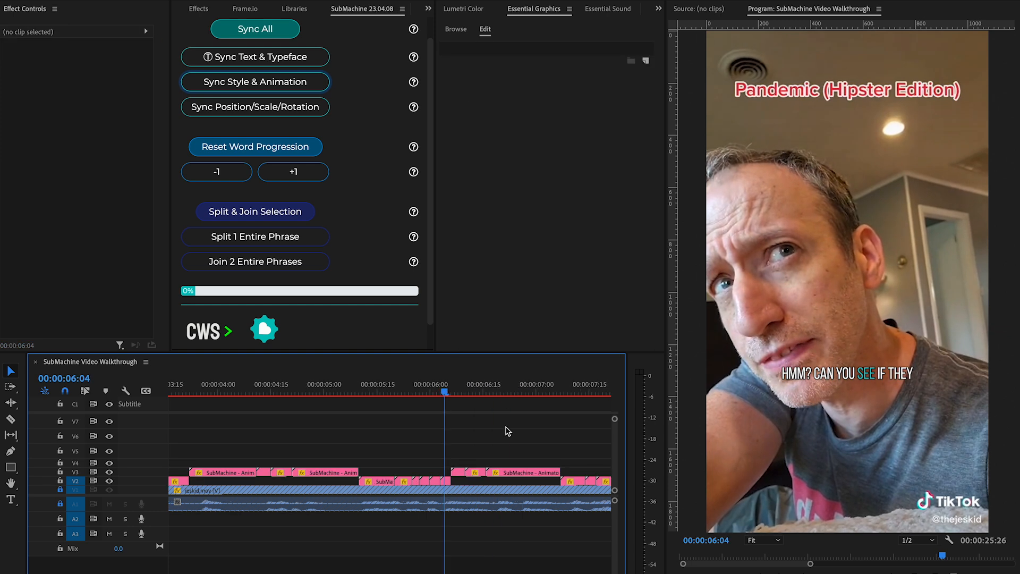
scroll(502, 427, "down", 2)
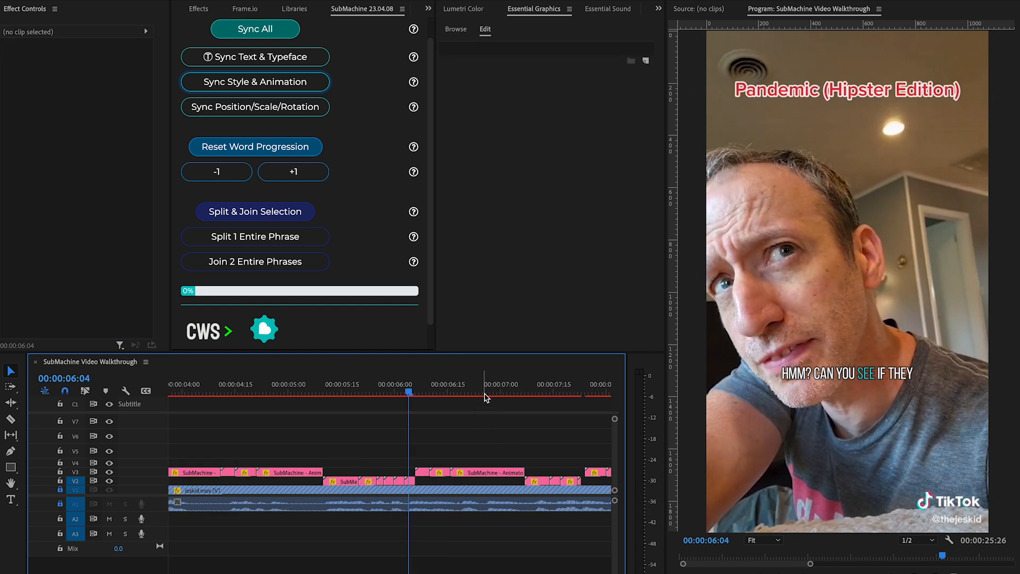
left_click(412, 481)
scroll(646, 348, "down", 10)
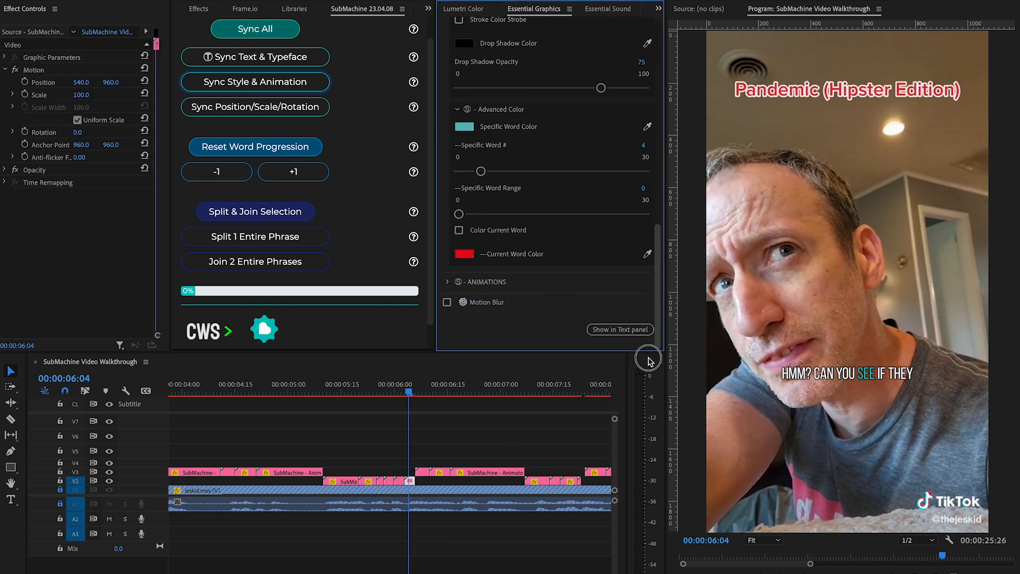
left_click(464, 280)
scroll(519, 227, "down", 5)
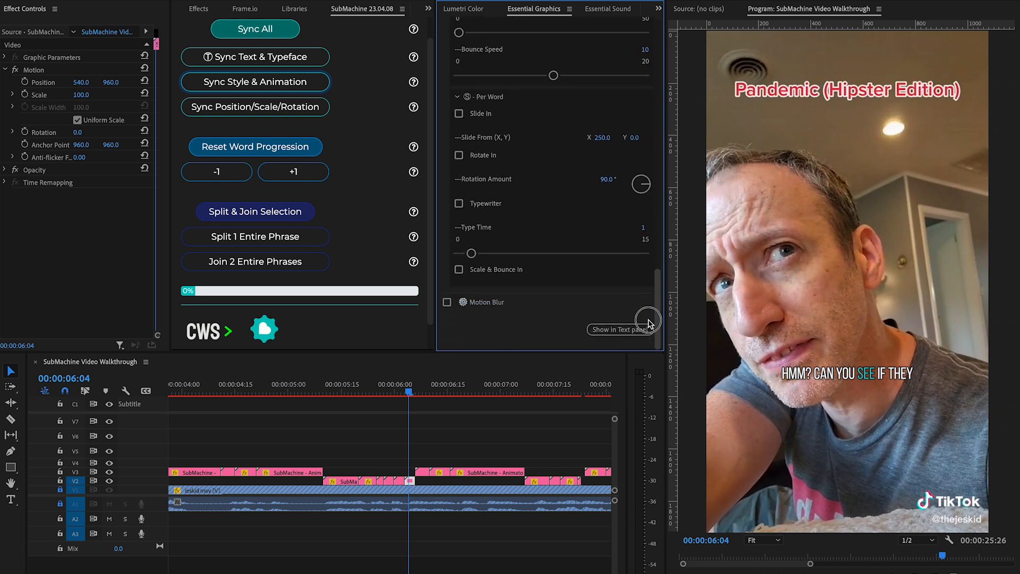
left_click(459, 115)
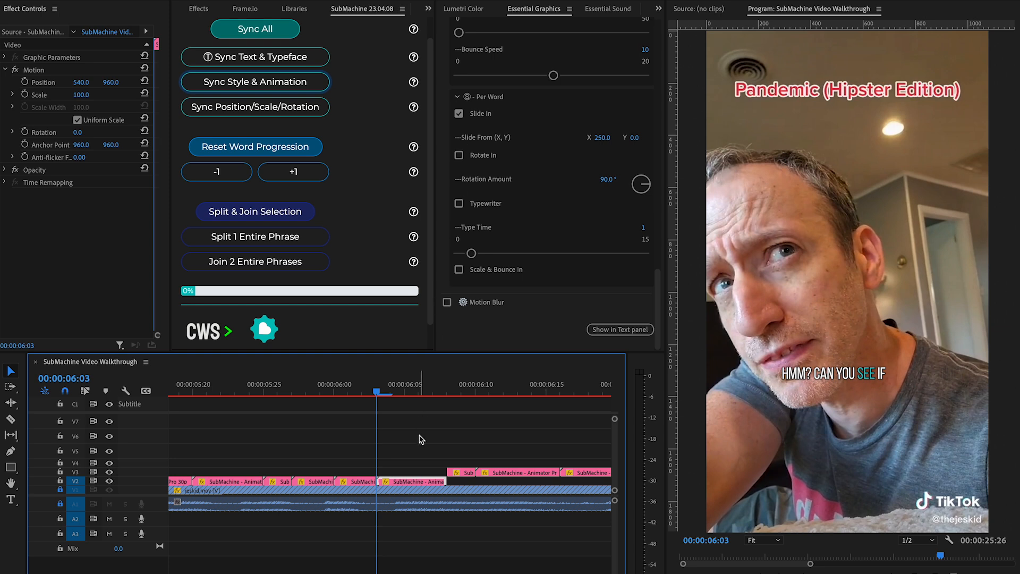
Step: Preview the slide-in of the sixth word frame by frame
key("Right")
key("Right")
key("Right")
key("Right")
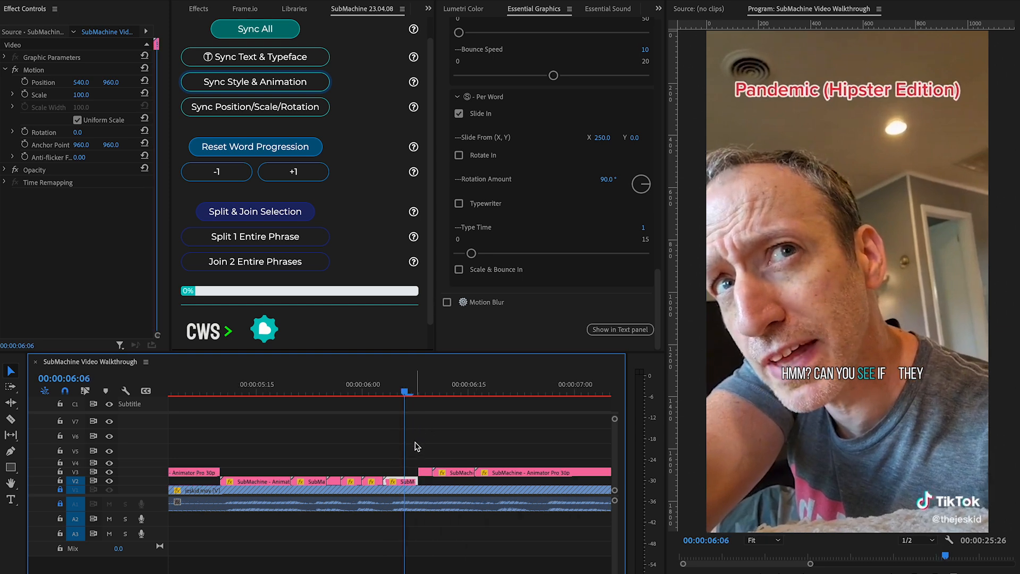
Step: Sync the sixth clip's style and animation to all word clips of its phrase and the following phrase "have any delta?", and preview them
left_click_drag(413, 445, 261, 480)
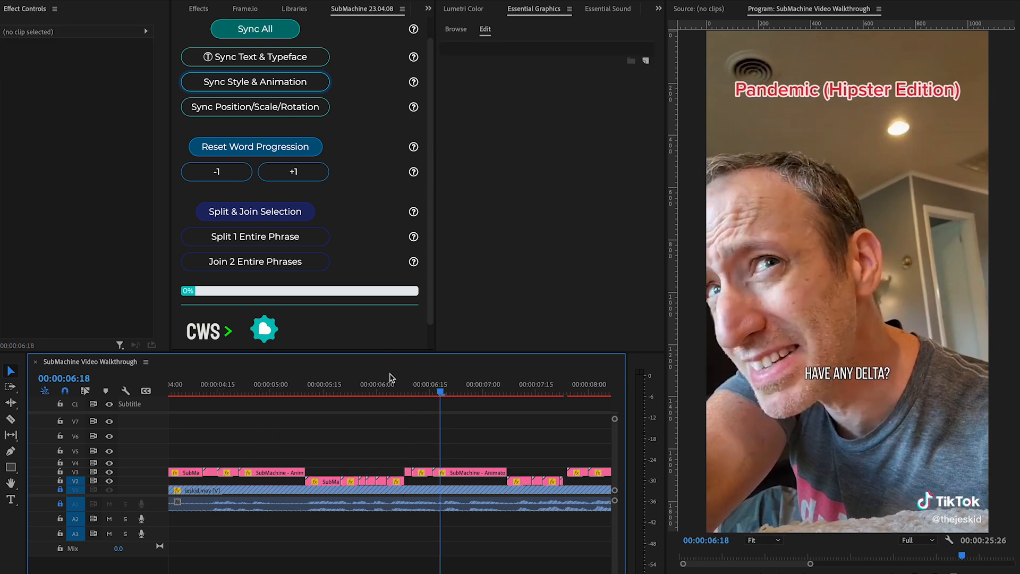
mouse_move(390, 378)
left_mouse_down()
mouse_move(391, 391)
mouse_move(342, 392)
mouse_move(398, 392)
left_mouse_up()
left_click_drag(321, 442, 493, 482)
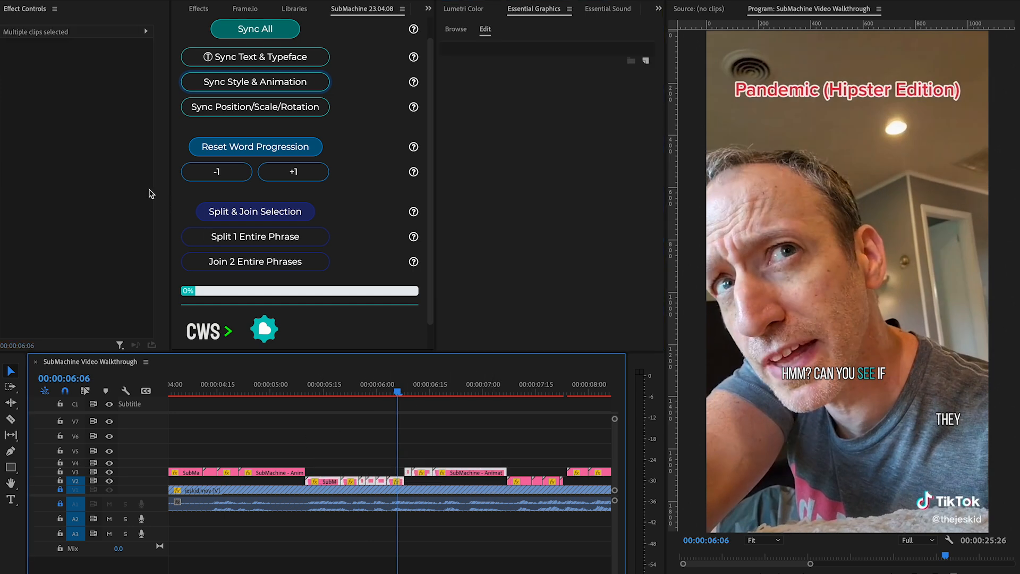
left_click(262, 85)
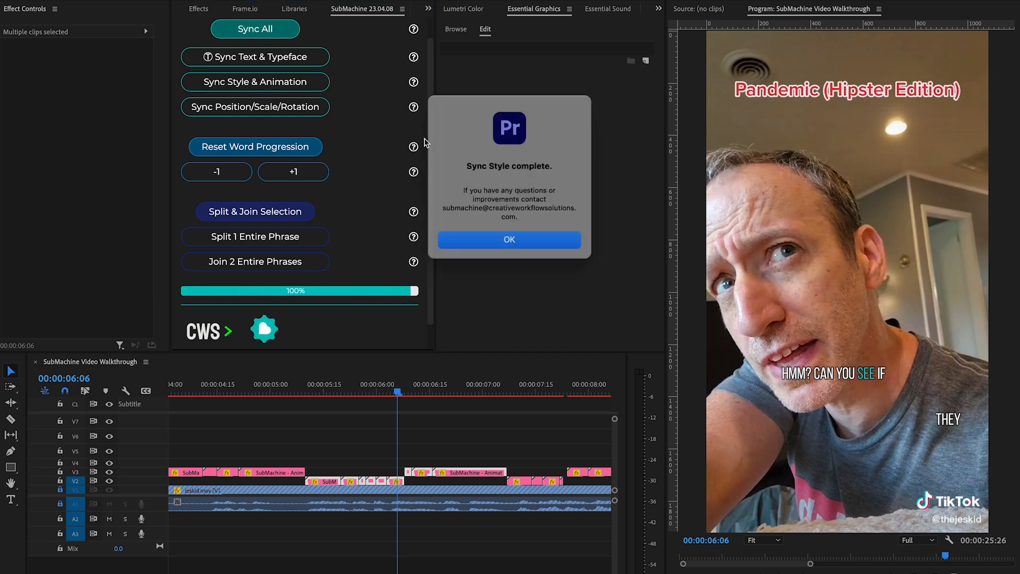
key("Return")
left_click_drag(348, 394, 397, 405)
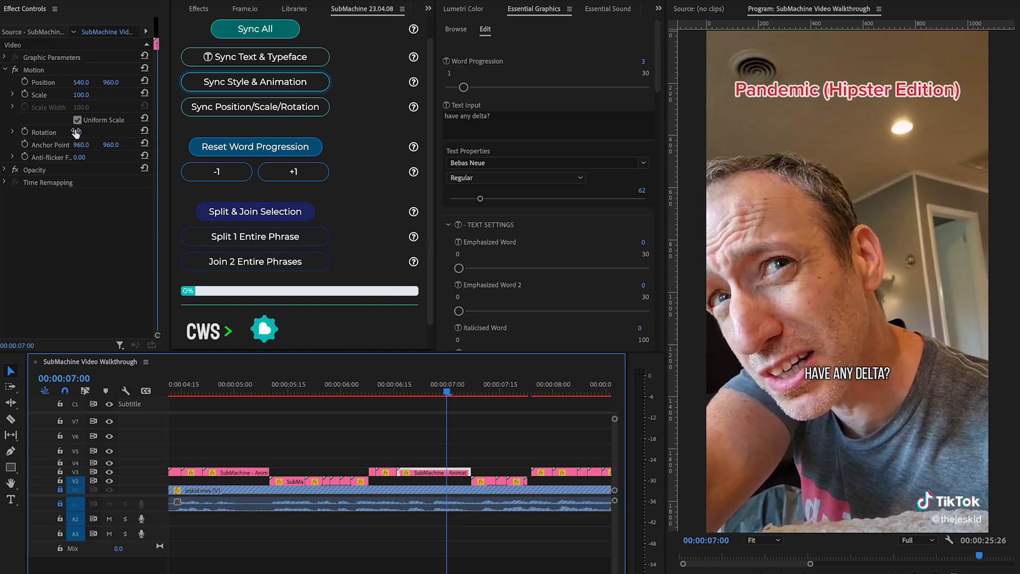
Step: Set the third "have any delta?" word clip's position to 540, 864, its scale to 143 and its rotation to -16.5°
left_click(101, 218)
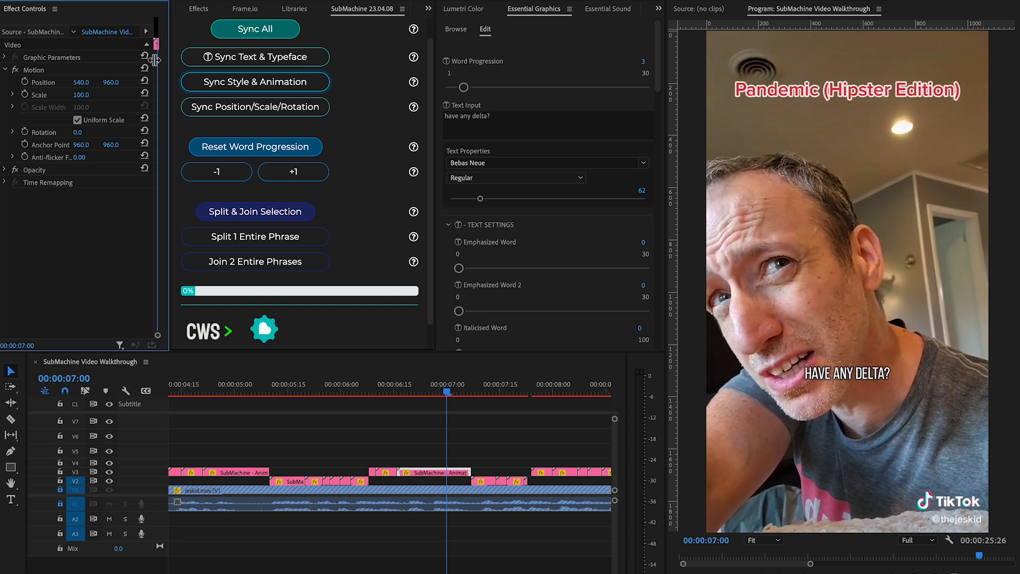
left_click_drag(80, 95, 114, 90)
left_click_drag(81, 133, 85, 133)
Step: Sync the third clip's position, scale and rotation to all word clips of "have any delta?" and preview the phrase
left_click_drag(481, 439, 366, 469)
left_click(253, 111)
left_click(510, 241)
left_click(506, 447)
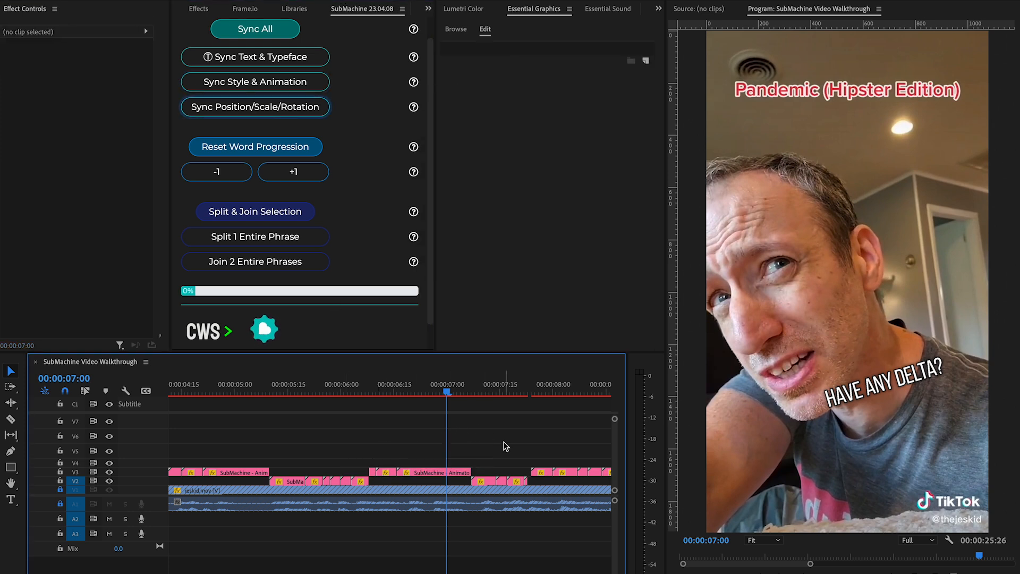
left_click_drag(447, 392, 428, 406)
Step: Sync the position, scale and rotation of the "have any delta?" clip to all subtitle clips in the sequence
left_click(447, 474)
key("backslash")
left_click_drag(555, 453, 101, 481)
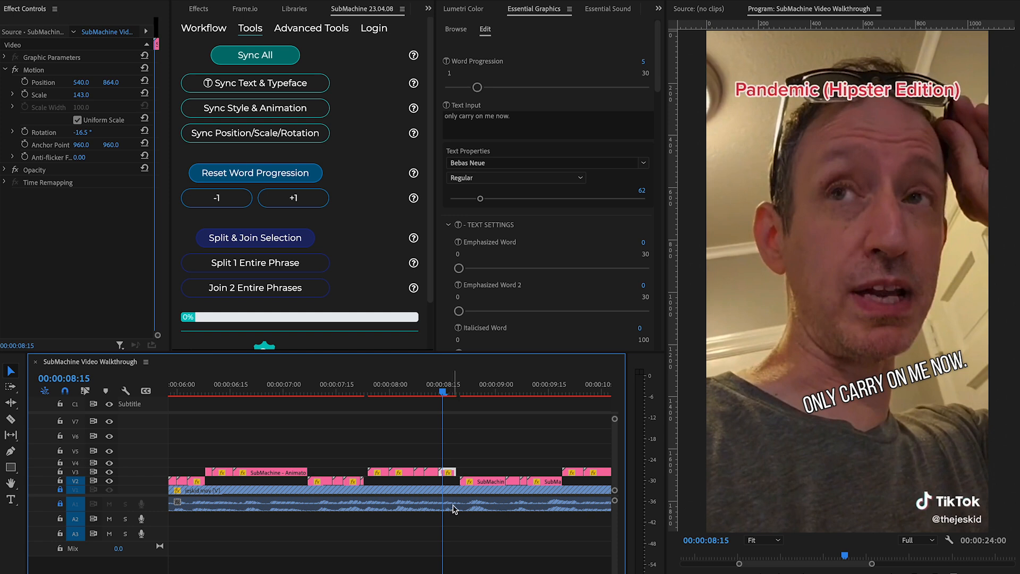
Step: Replace "now" with "bow" in the fifth word clip of "only carry on me now." and set its Emphasized Word to 5
left_click(534, 119)
left_click(534, 119)
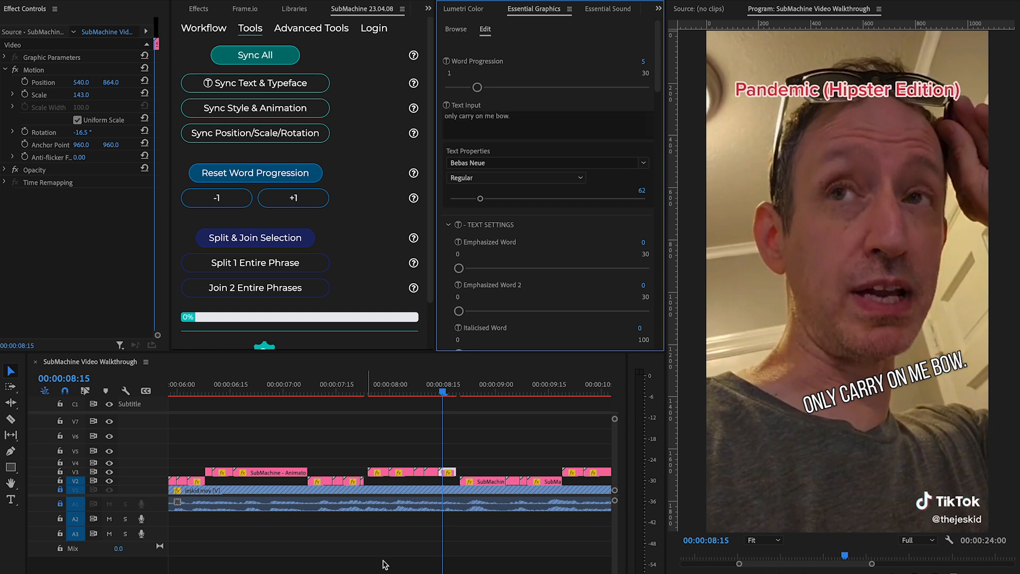
left_click(448, 472)
left_click_drag(460, 269, 489, 268)
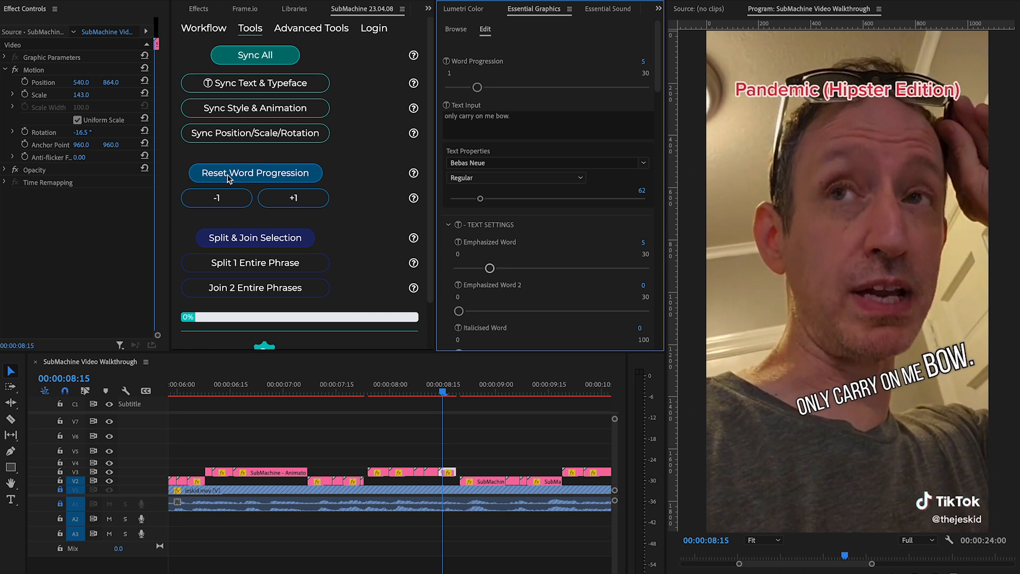
Step: Set the fifth word clip's horizontal position to 467 and rotation to -11.2°, and change its text fill color to salmon pink
left_click_drag(85, 85, 88, 86)
left_click_drag(81, 132, 84, 133)
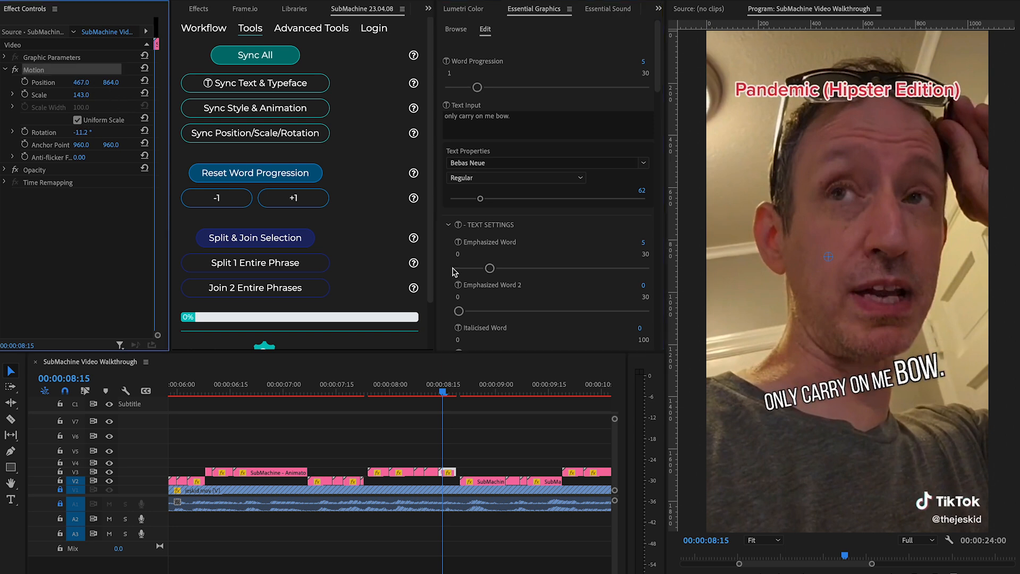
scroll(454, 271, "down", 8)
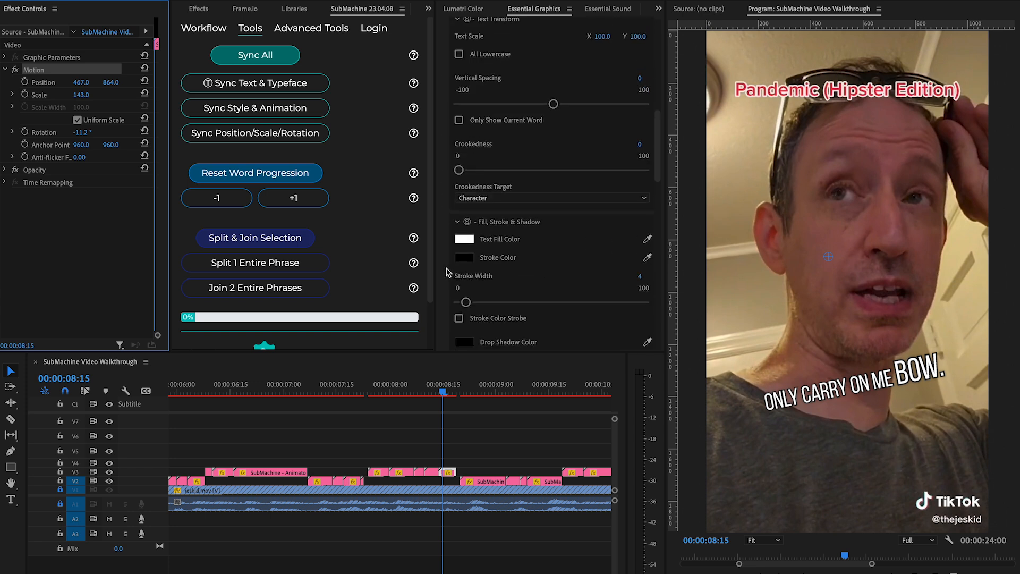
left_click(469, 236)
left_click(431, 366)
key("Return")
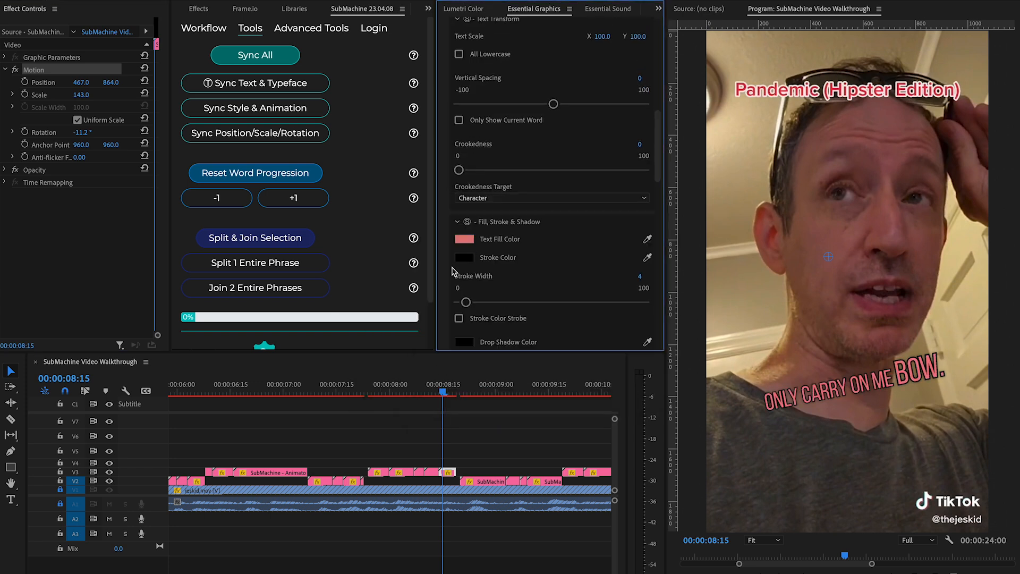
Step: Give the clip's whole phrase a shake animation with Shake Distance 9 and Shake Speed 33
scroll(446, 281, "down", 10)
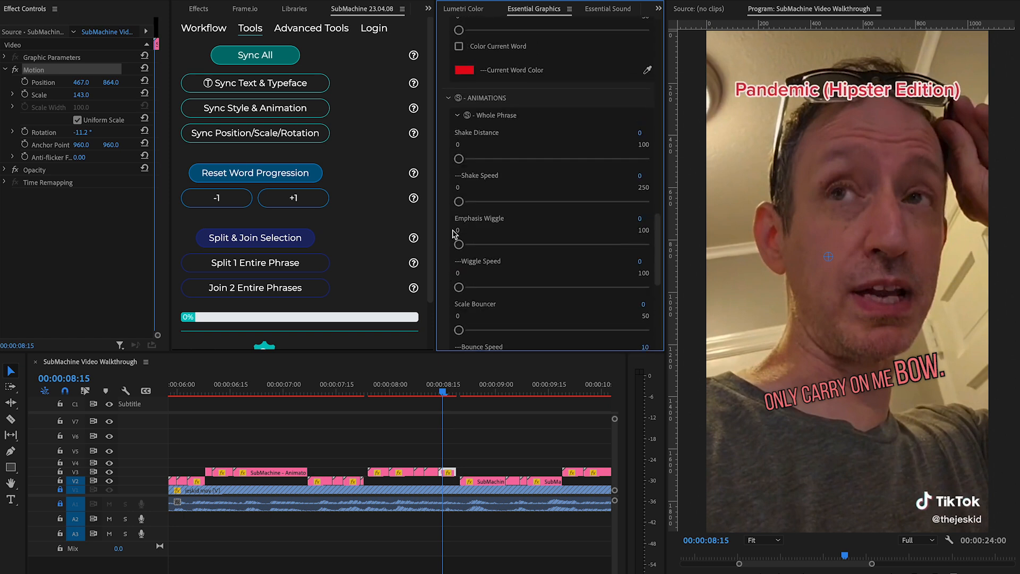
left_click(471, 159)
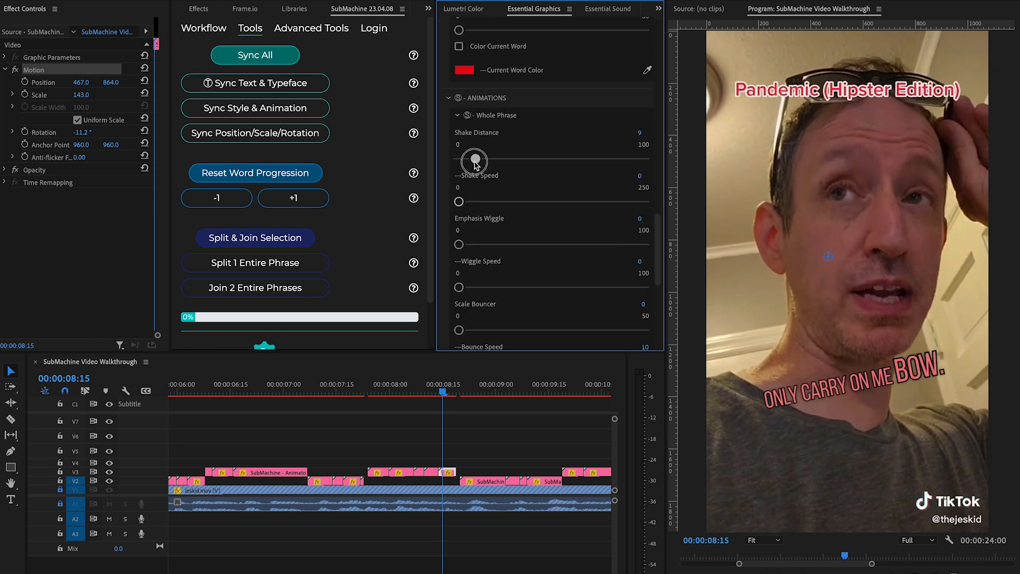
left_click(462, 201)
left_click_drag(463, 203, 483, 203)
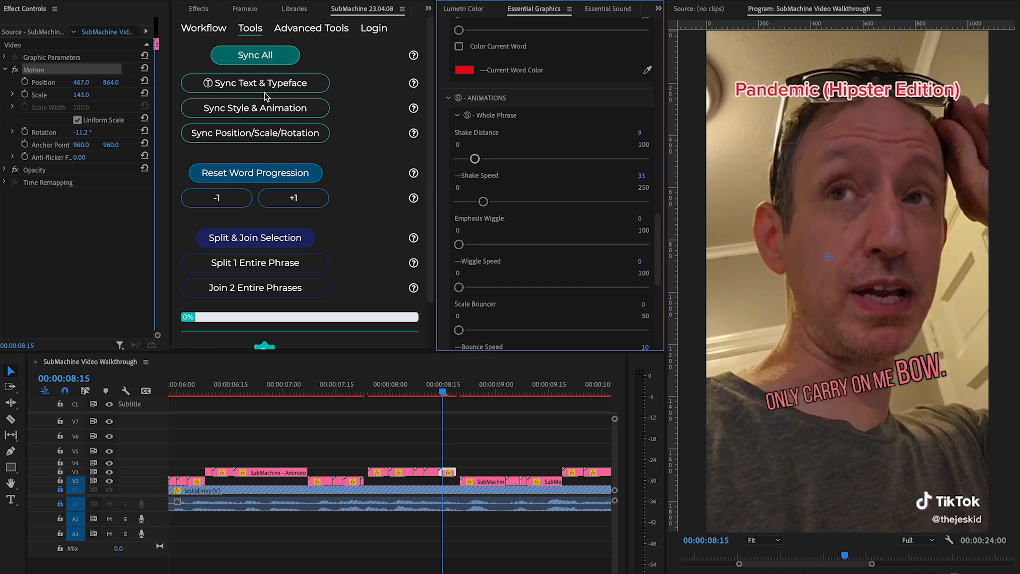
Step: Sync all settings of the fifth clip to all five word clips of "only carry on me bow."
left_click_drag(433, 446, 354, 475)
left_click(261, 55)
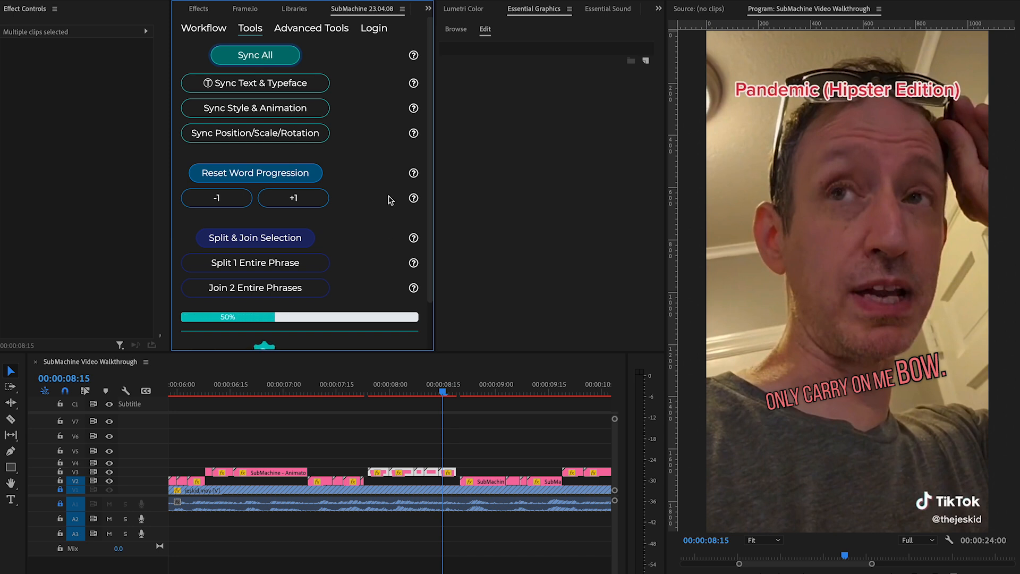
key("Return")
left_click(478, 449)
Step: Play the synced phrase "only carry on me bow." from its first word to check the result
left_click(372, 393)
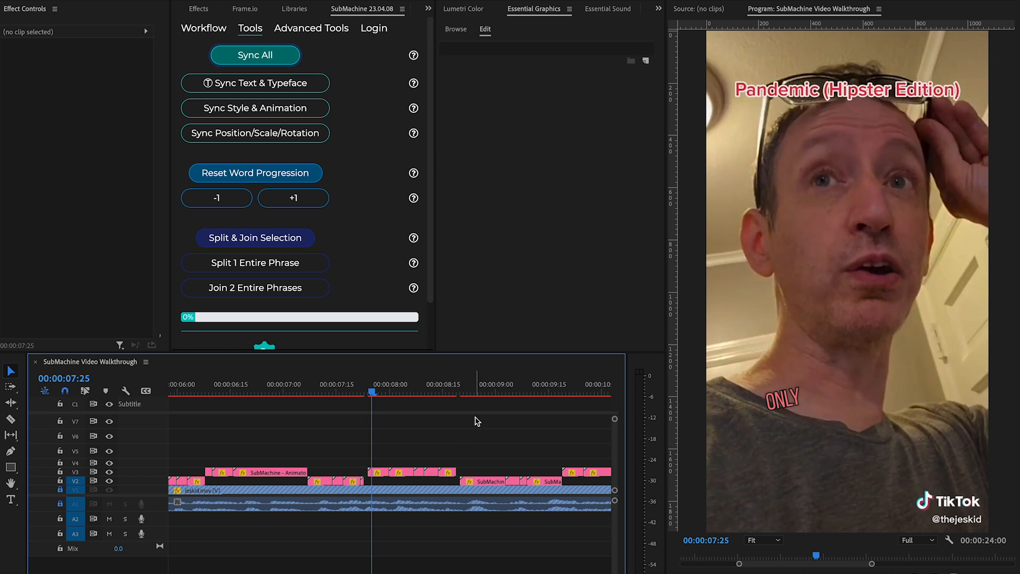
key("space")
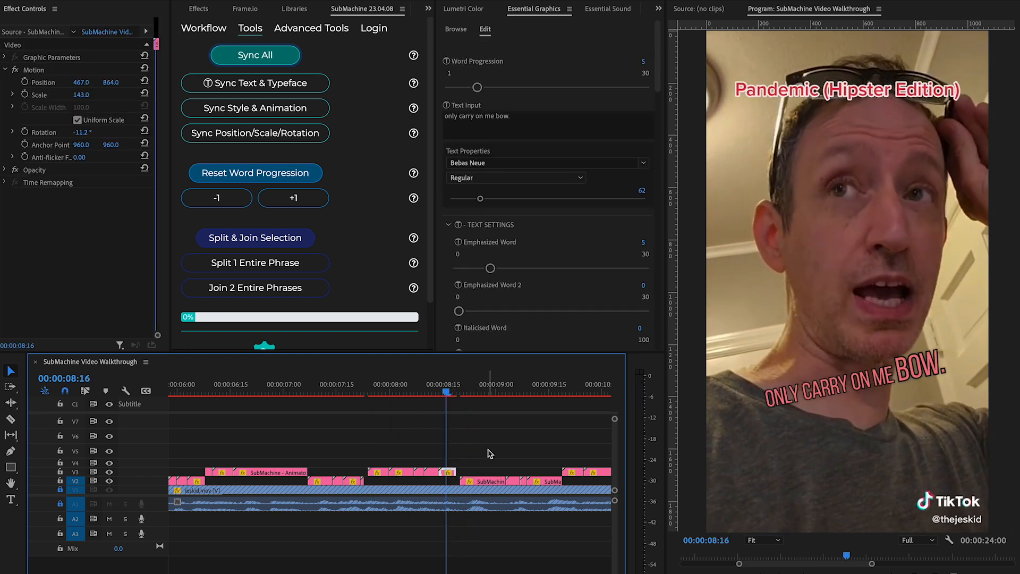
key("minus")
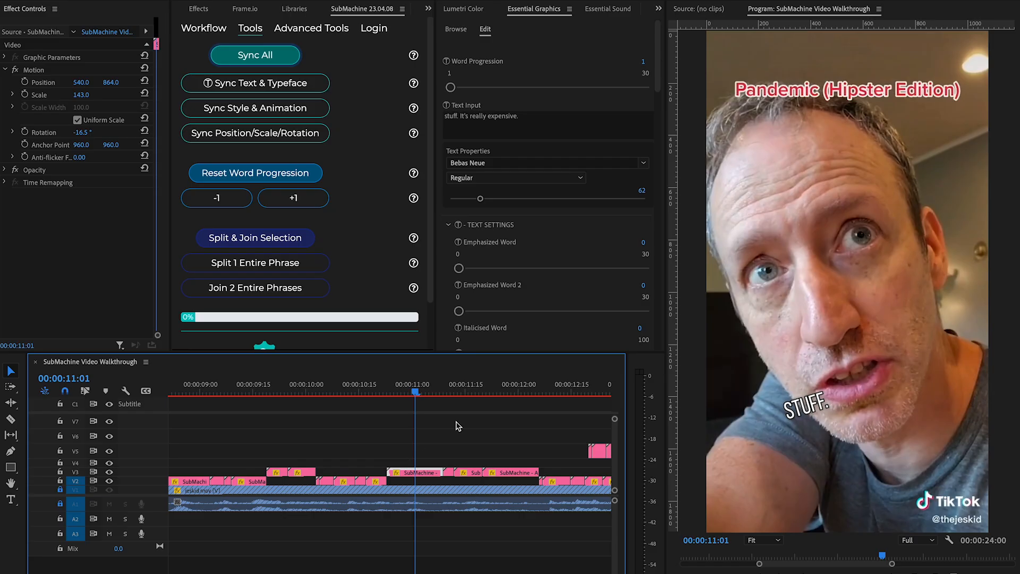
Step: Play the phrases "I just want the good" and "stuff. It's really expensive." to check where the sentence breaks
left_click(318, 391)
key("space")
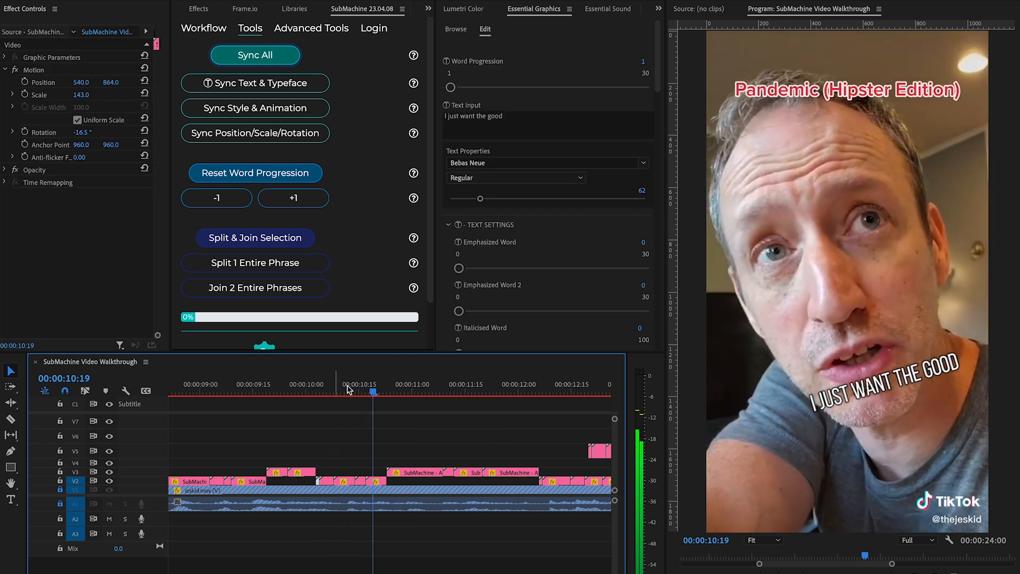
key("space")
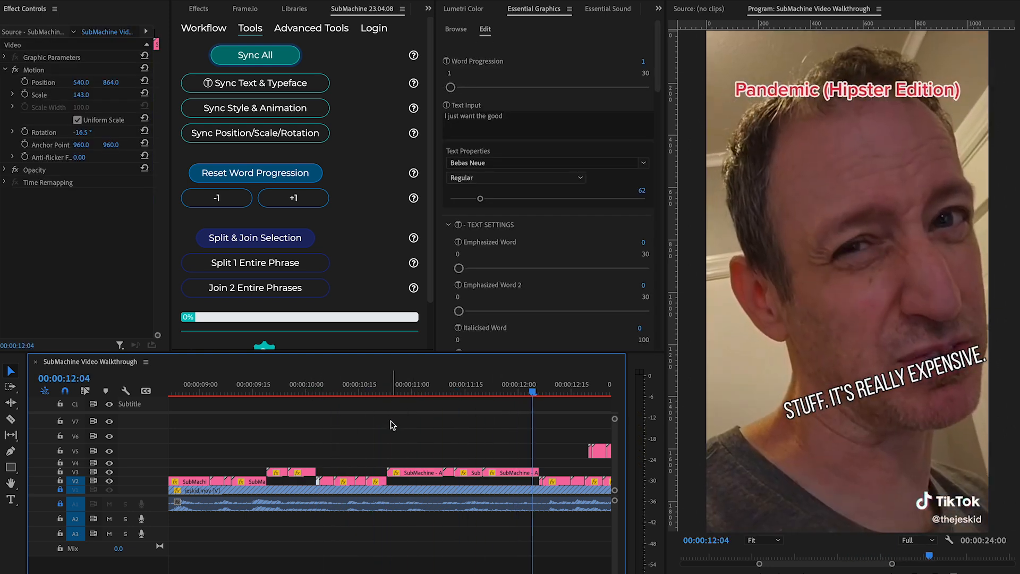
Step: Split the phrase "stuff. It's really expensive." into the two phrases "stuff." and "It's really expensive." with Split 1 Entire Phrase
scroll(408, 424, "up", 2)
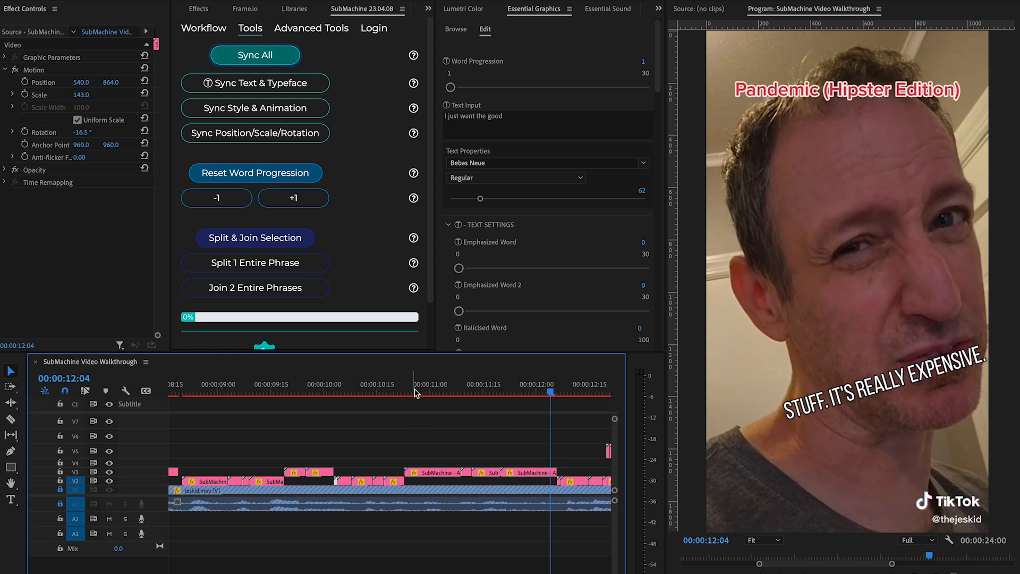
left_click_drag(425, 396, 441, 409)
scroll(511, 405, "down", 4)
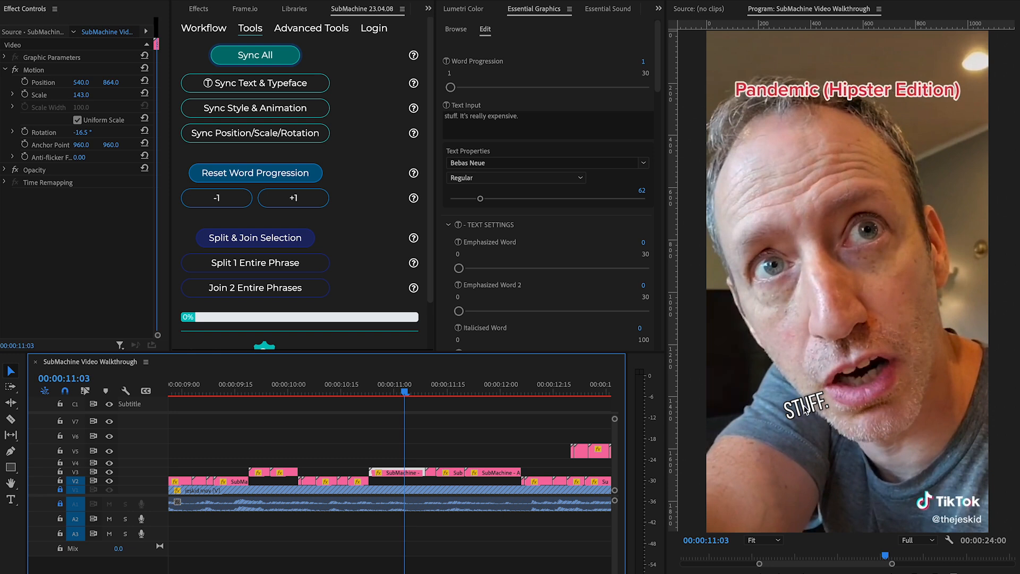
left_click(511, 449)
left_click_drag(512, 450, 404, 475)
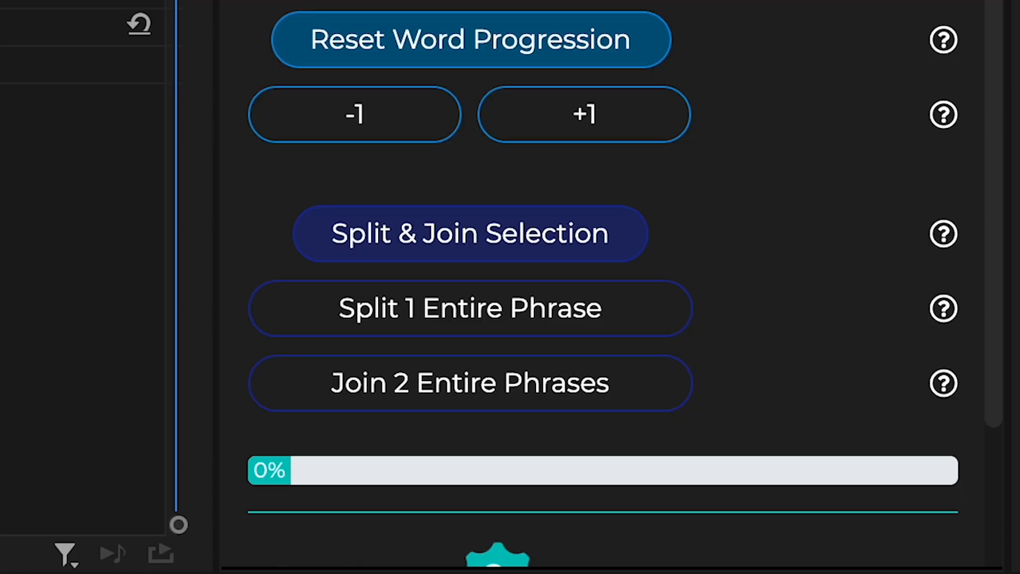
left_click(481, 312)
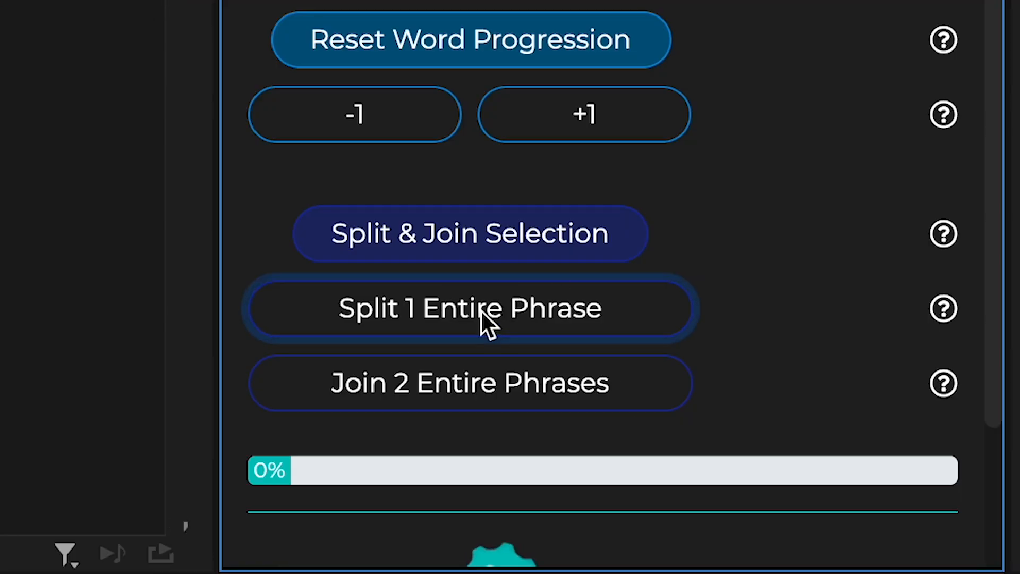
left_click(535, 239)
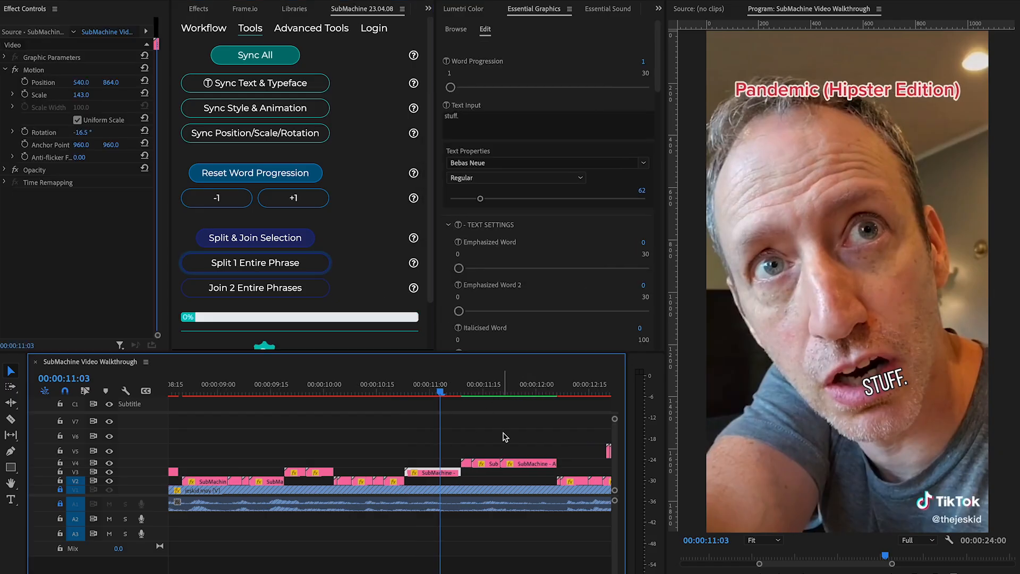
Step: Examine the text of the split "stuff." clip and of the first "It's really expensive." clip, scrubbing through the words
left_click(469, 126)
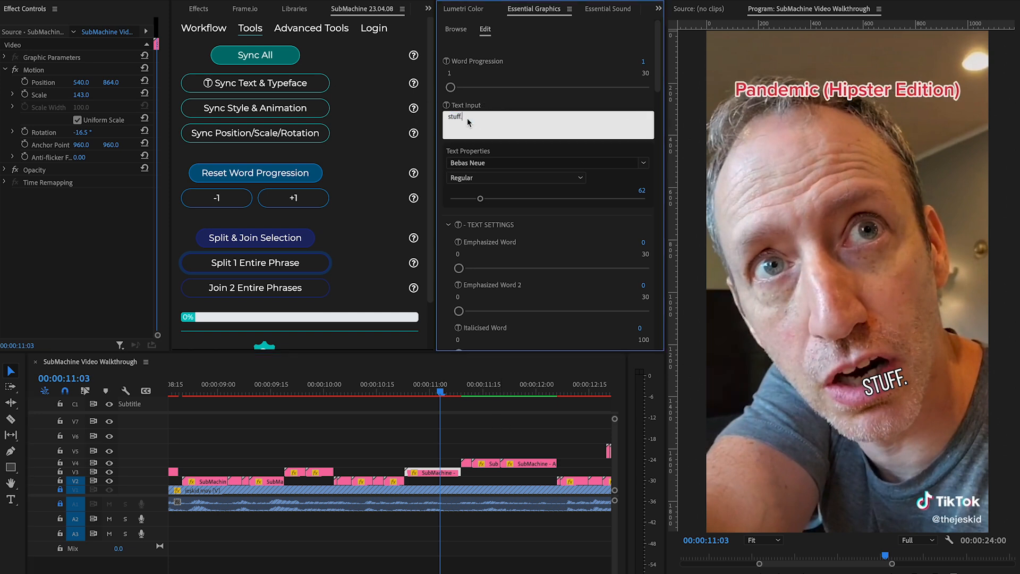
left_click(469, 389)
left_click(466, 464)
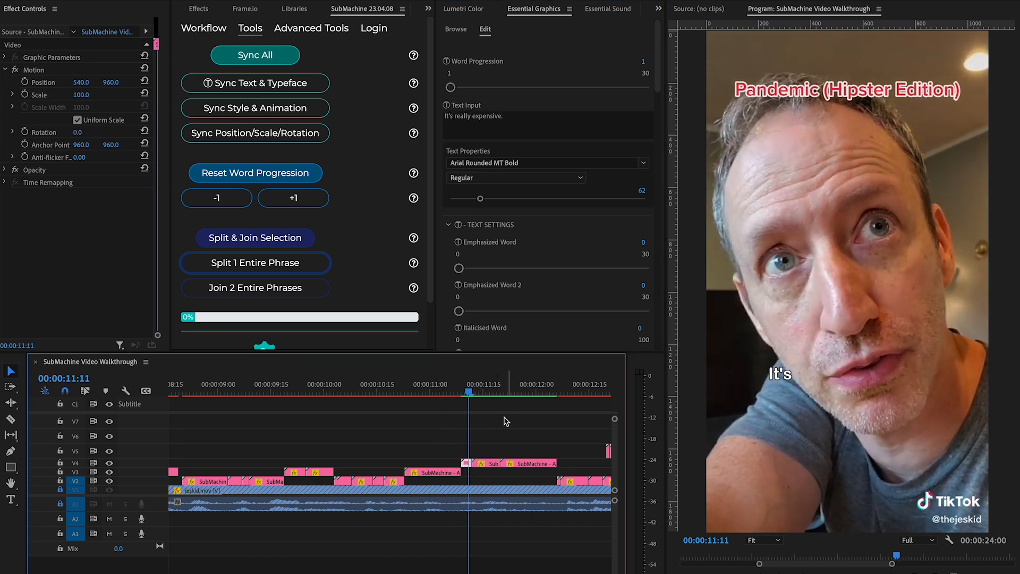
left_click_drag(470, 394, 506, 395)
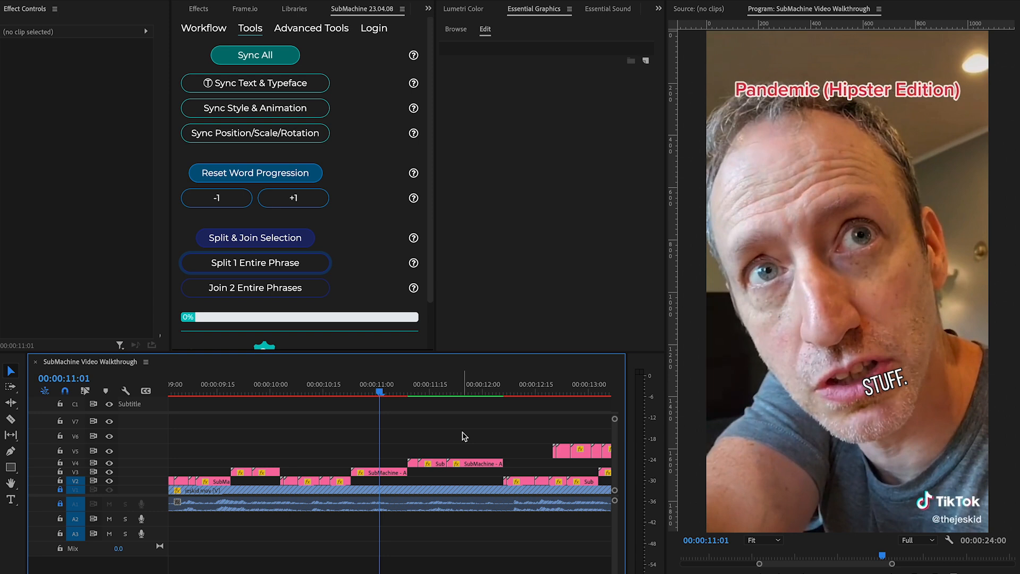
Step: Rejoin "stuff." and "It's really expensive." into a single phrase with Join 2 Entire Phrases
scroll(465, 436, "left", 1)
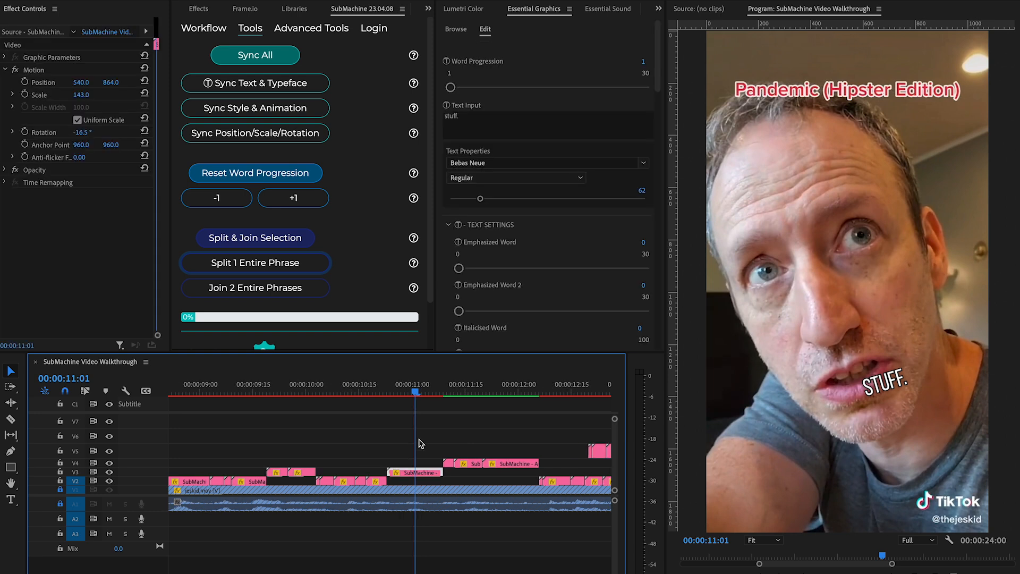
left_click_drag(425, 444, 514, 481)
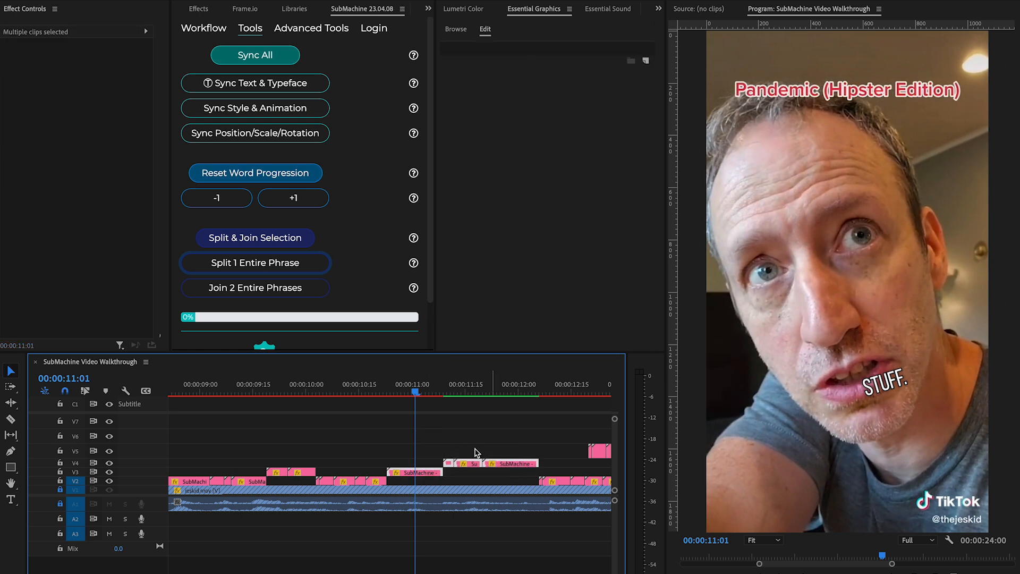
left_click(247, 289)
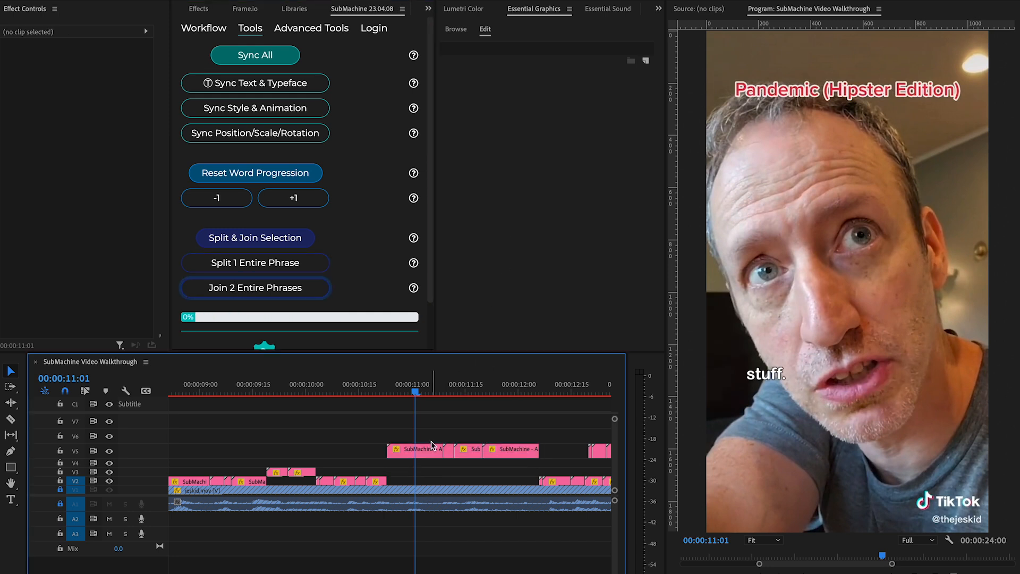
Step: Move all four word clips of the joined phrase "stuff. It's really expensive." down to track V3
left_click(432, 451)
left_click_drag(417, 393, 413, 420)
left_click_drag(523, 422, 413, 460)
key("alt+Down")
left_click(450, 449)
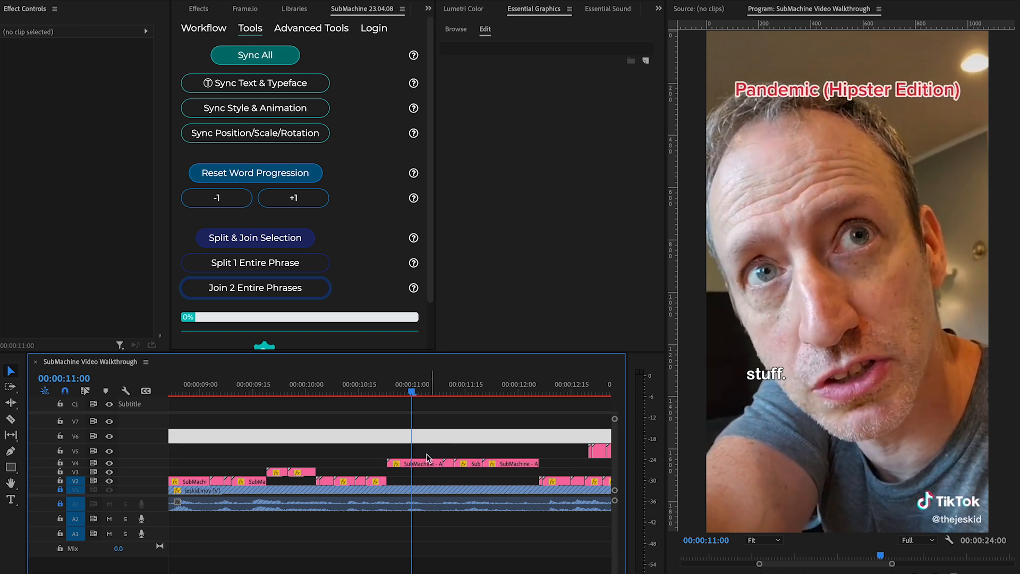
left_click_drag(423, 451, 501, 467)
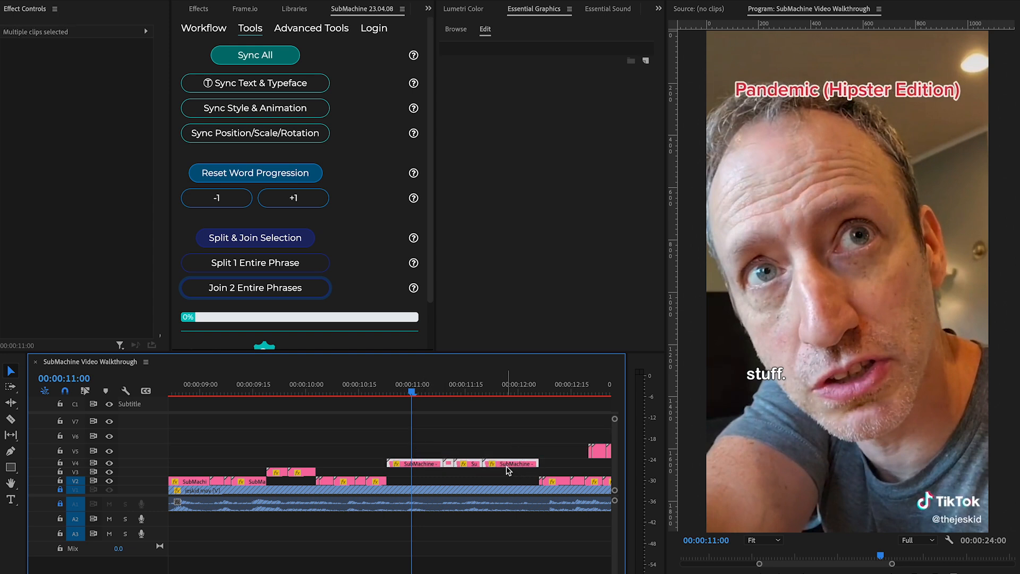
key("alt+Down")
left_click(498, 437)
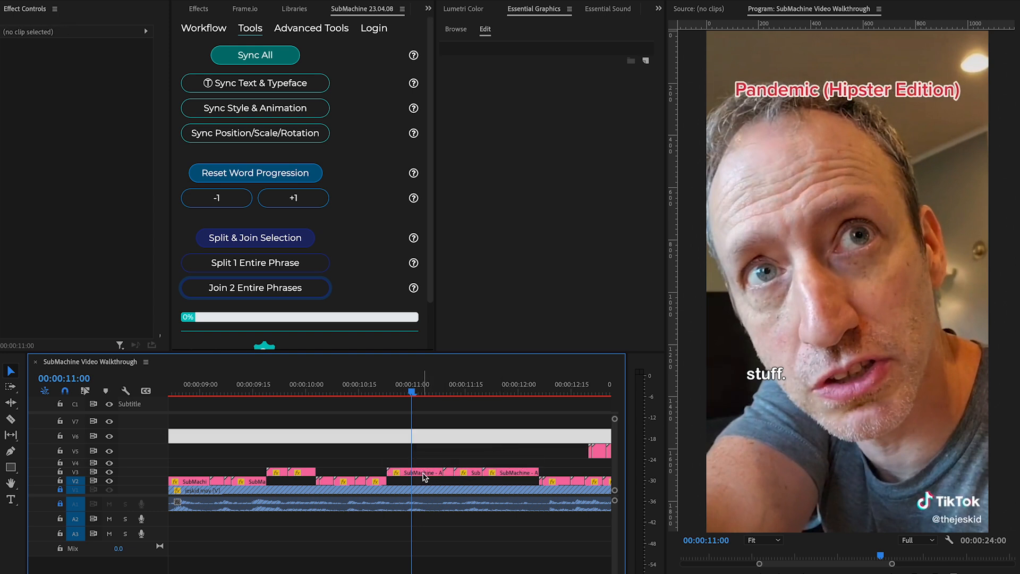
Step: Examine the joined phrase's first clip and scrub across the transition from "I just want the good" to "stuff."
left_click(423, 473)
scroll(454, 460, "up", 1)
scroll(489, 448, "up", 1)
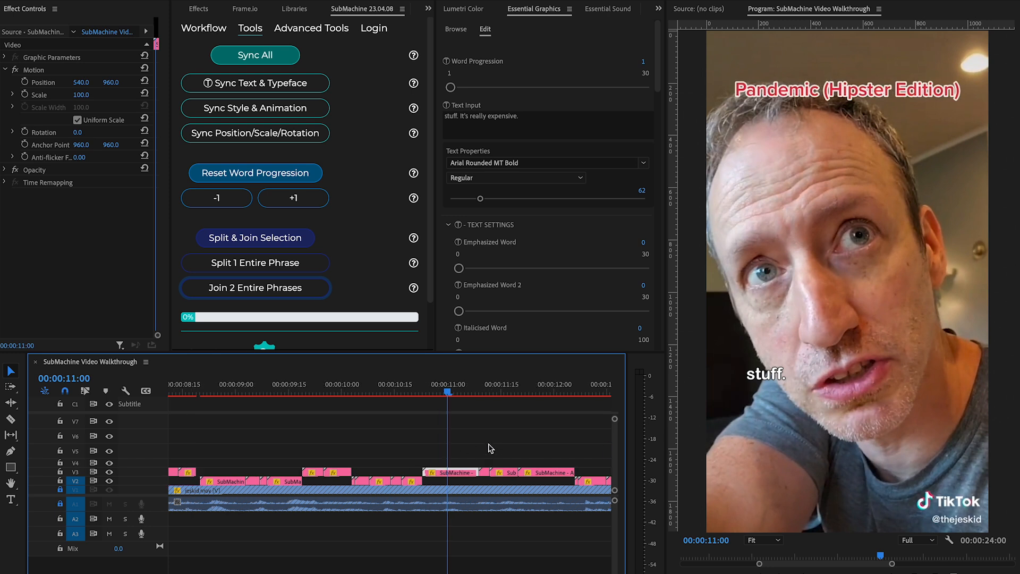
scroll(490, 447, "down", 1)
left_click_drag(447, 387, 427, 395)
scroll(449, 439, "up", 1)
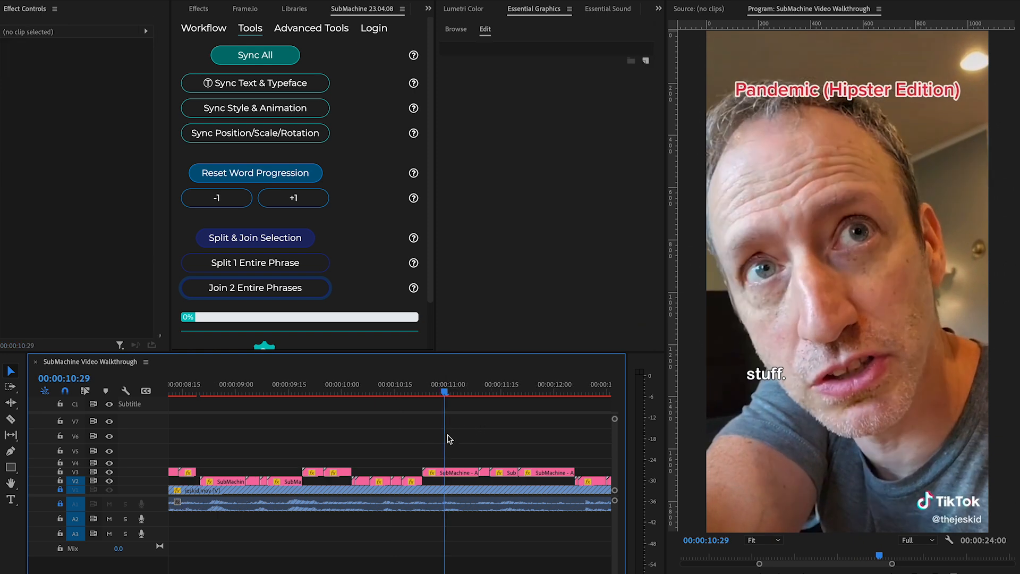
left_click_drag(384, 395, 447, 400)
left_click(450, 473)
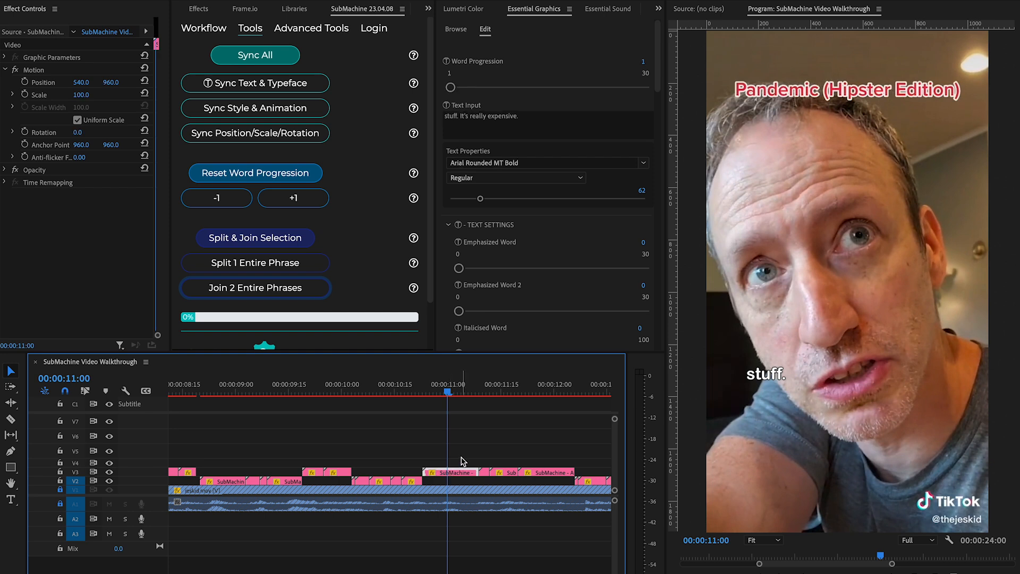
Step: Move "stuff." into the preceding phrase with Split & Join Selection to form "I just want the good stuff."
left_click_drag(367, 395, 354, 481)
left_click(260, 241)
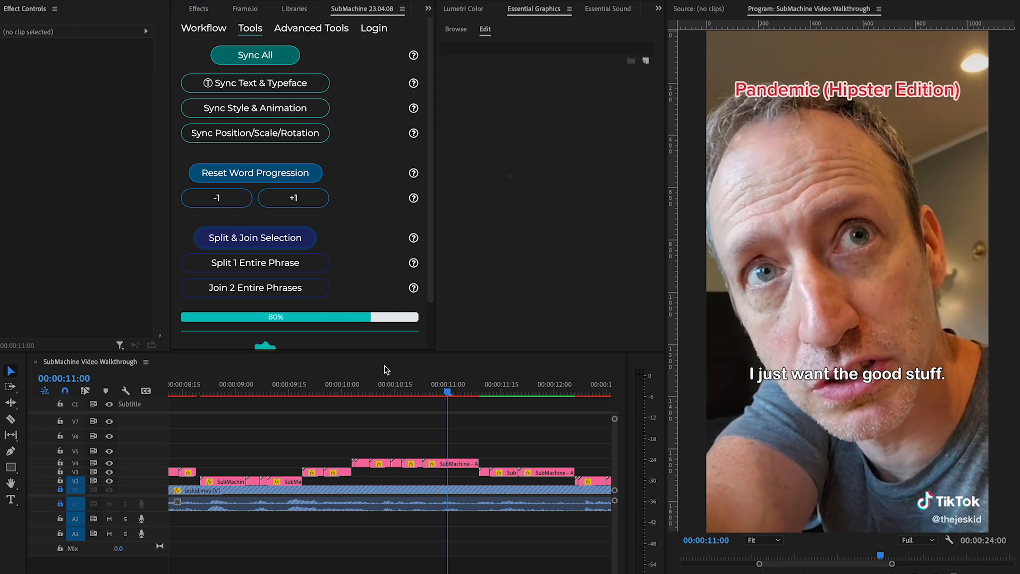
key("Return")
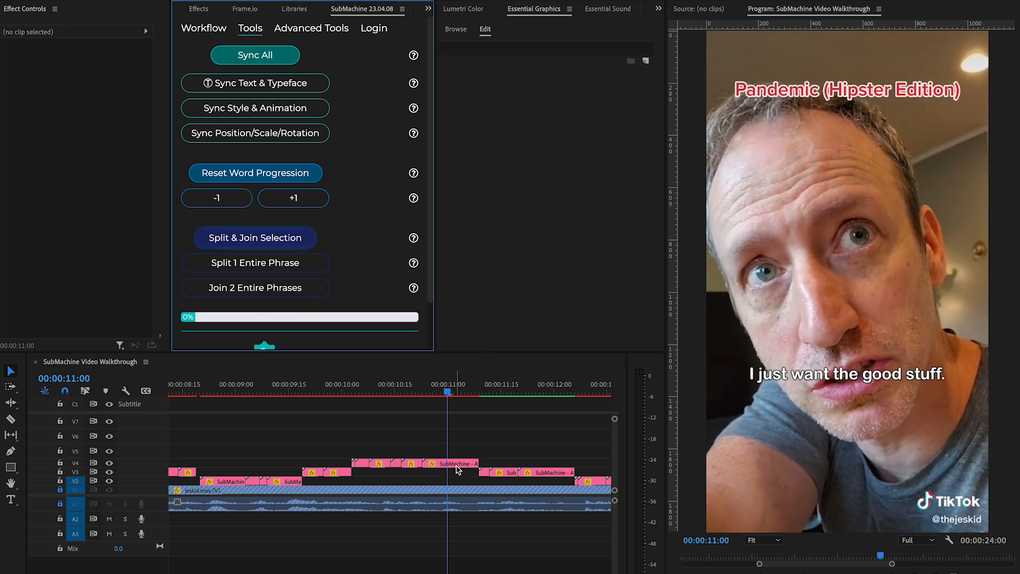
left_click(457, 464)
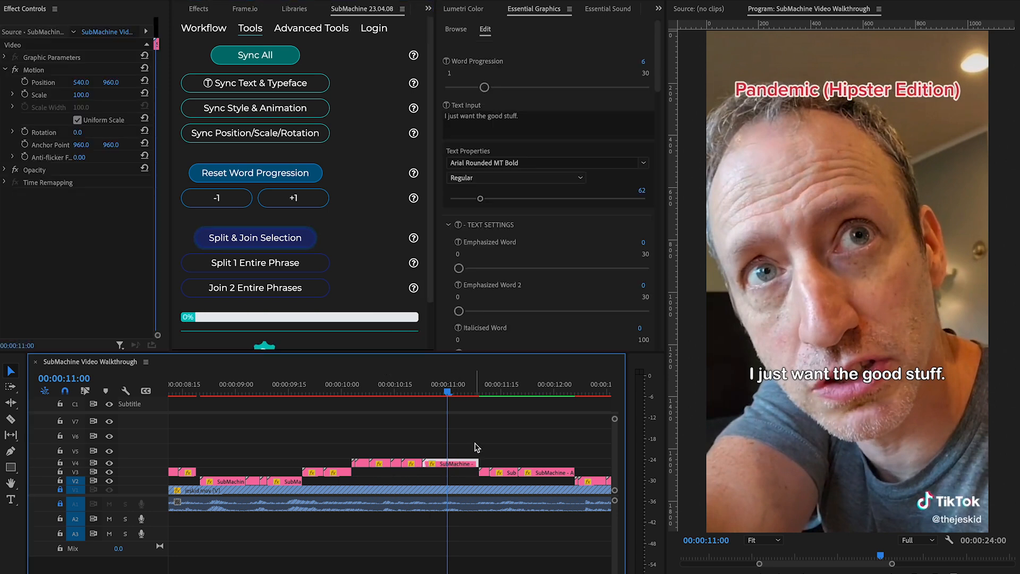
Step: Combine the last two clips of "I just want the good stuff." with "It's really" using Split & Join Selection, and play the result
mouse_move(447, 392)
left_mouse_down()
mouse_move(357, 392)
mouse_move(535, 394)
mouse_move(358, 398)
mouse_move(453, 403)
mouse_move(436, 407)
mouse_move(355, 393)
mouse_move(439, 401)
left_mouse_up()
scroll(498, 435, "right", 3)
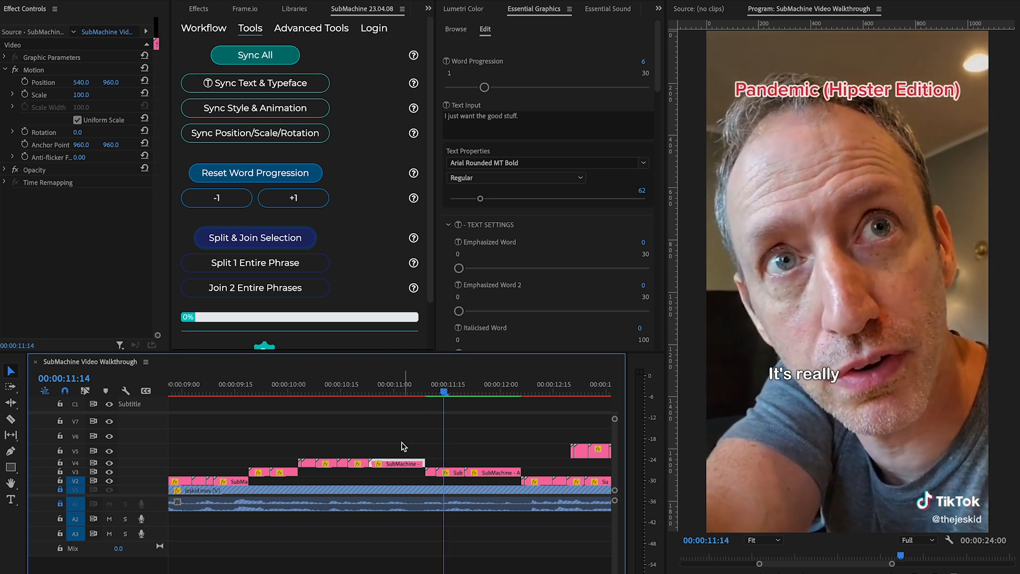
left_click_drag(362, 447, 443, 478)
left_click_drag(451, 481, 451, 481)
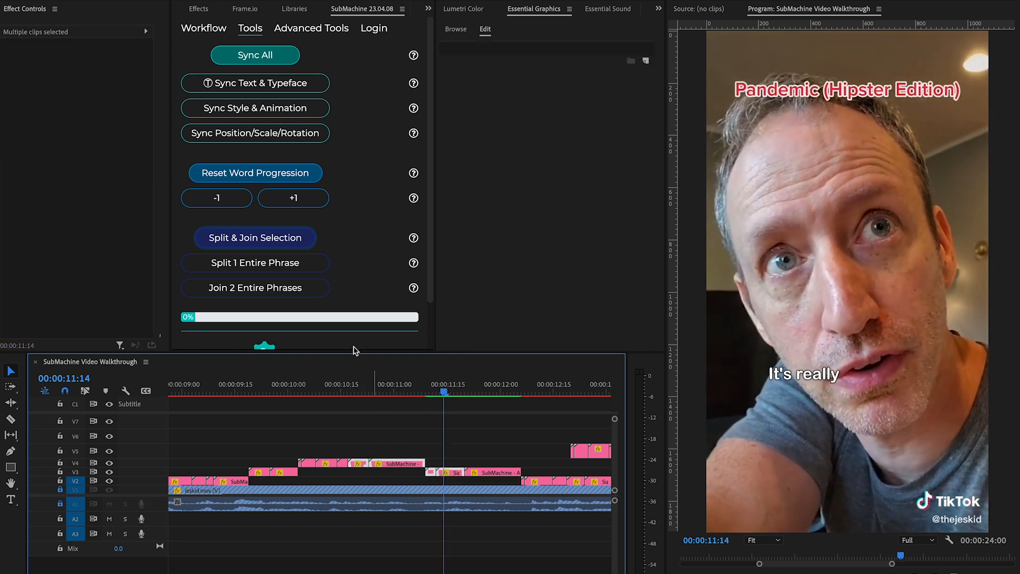
left_click(251, 245)
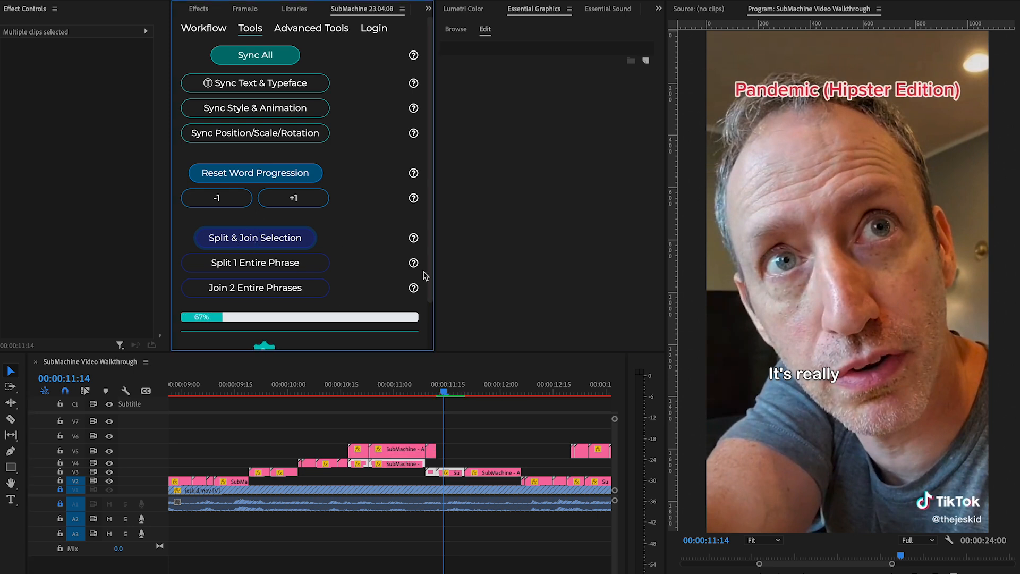
left_click_drag(445, 388, 360, 387)
key("space")
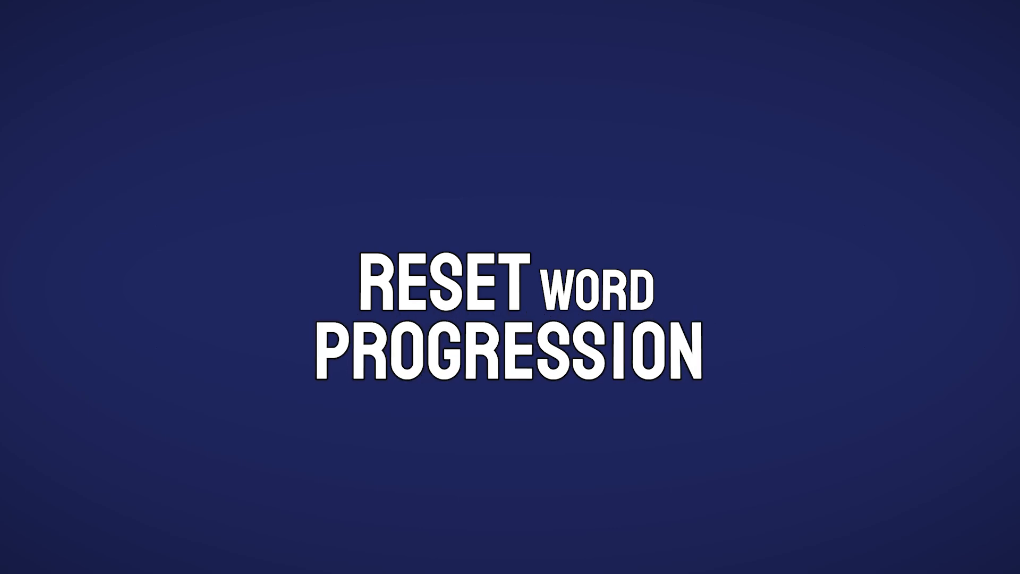
Step: Step the word progression of the fourth clip in "Man. I'm going out the" up and down, ending at 4
left_click(353, 417)
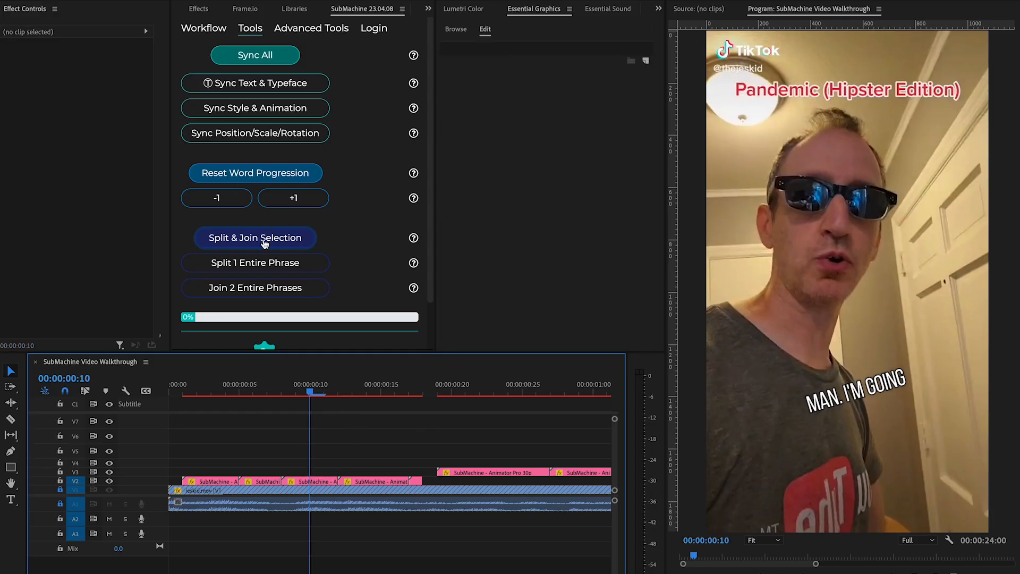
left_click(382, 391)
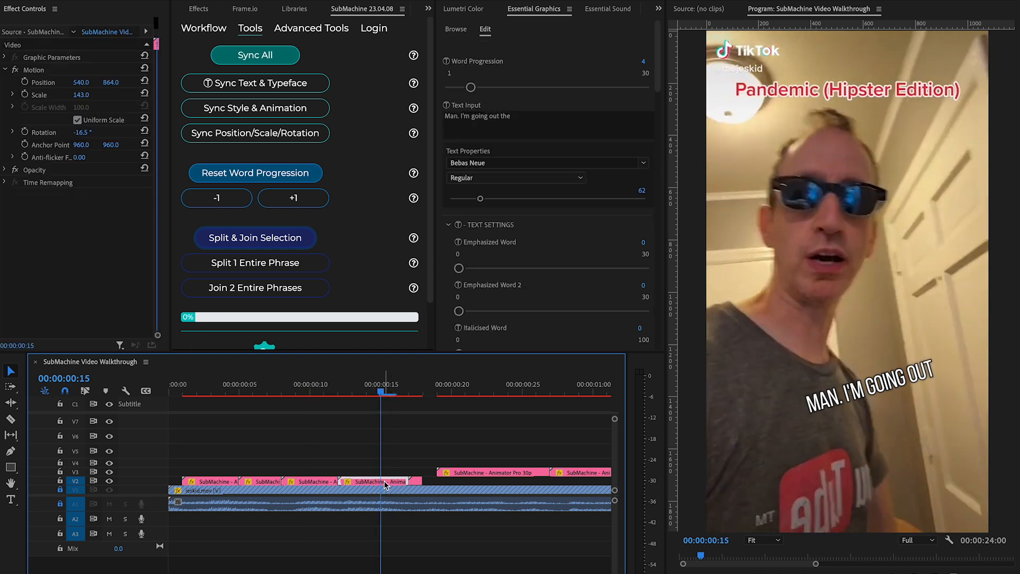
left_click(297, 202)
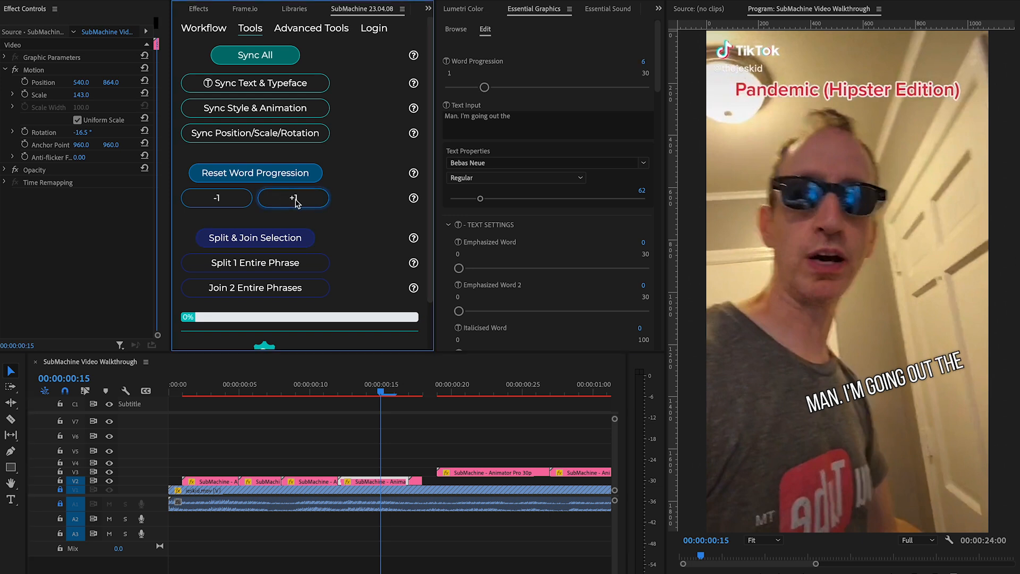
left_click(225, 202)
left_click(225, 203)
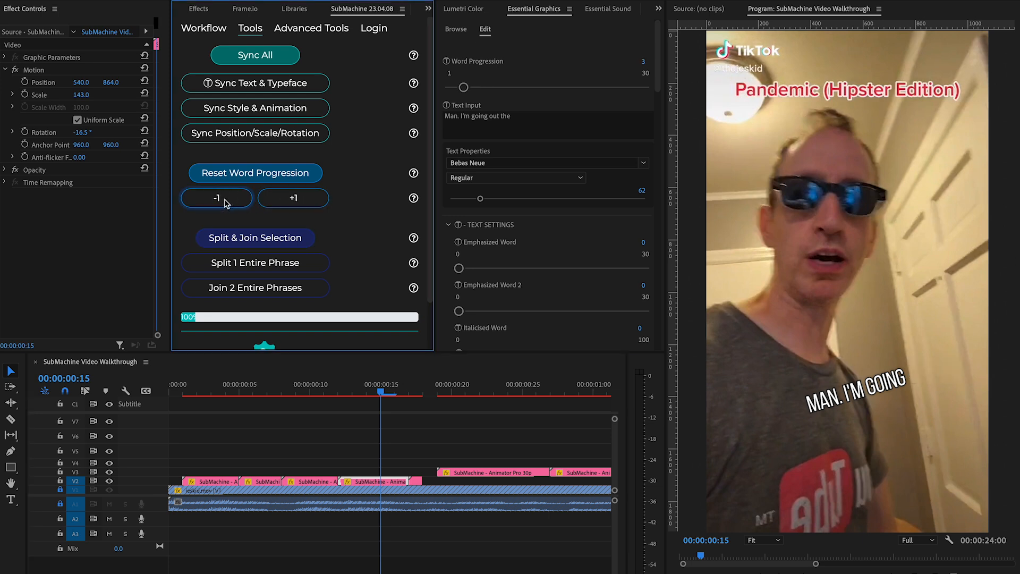
left_click(226, 203)
left_click(225, 202)
left_click(292, 204)
left_click(292, 204)
left_click(292, 203)
left_click(365, 425)
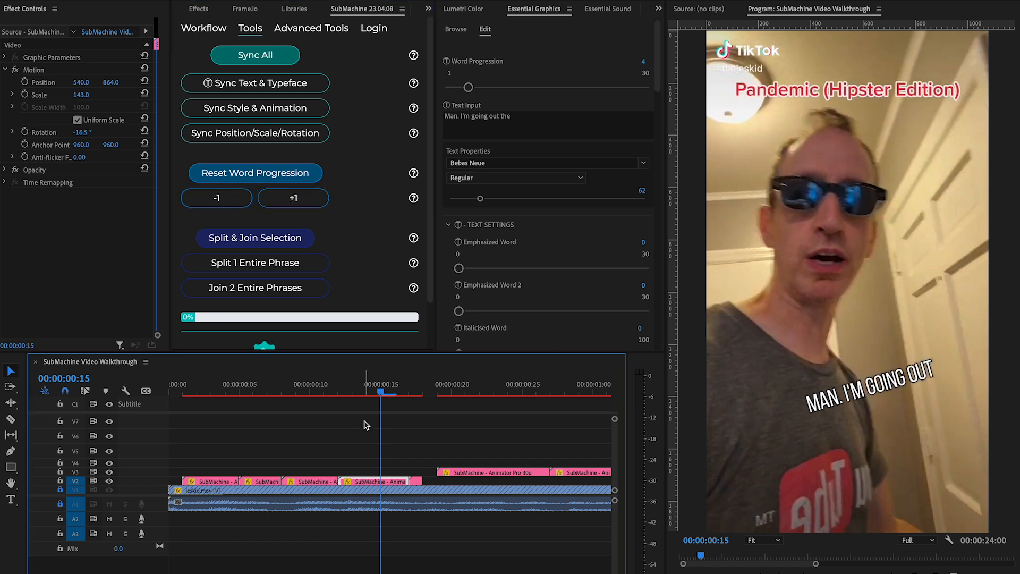
left_click(407, 426)
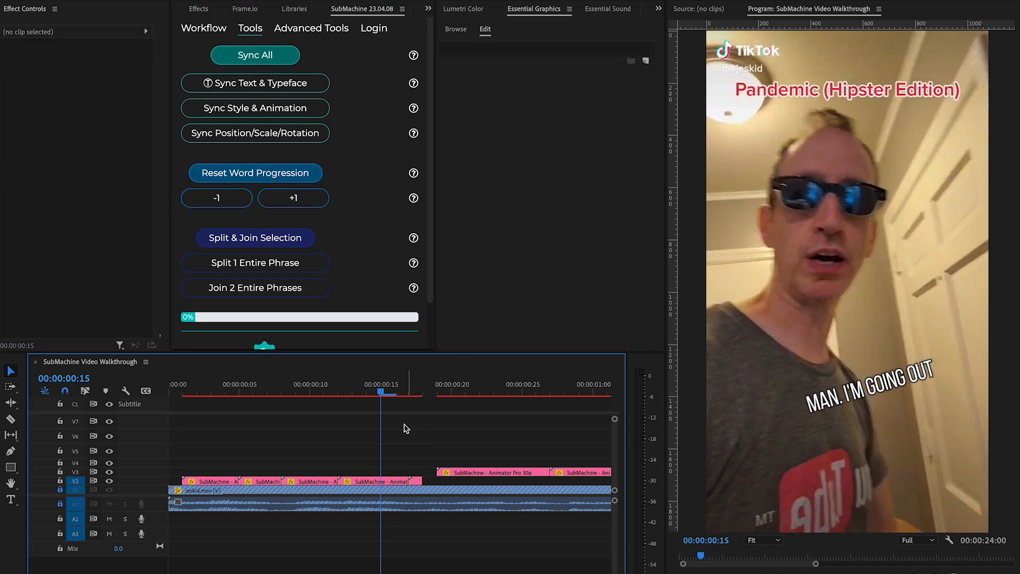
Step: Extend the first word clip of "Man. I'm going out the" back to the sequence start and play the opening phrase
left_click(375, 392)
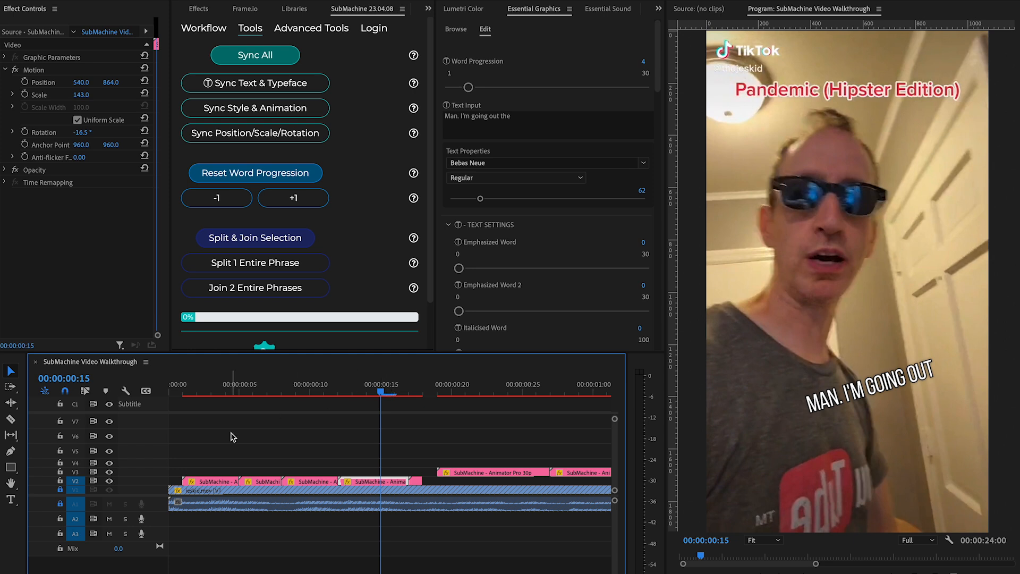
left_click_drag(183, 481, 238, 479)
left_click(239, 454)
left_click_drag(229, 392, 170, 392)
left_click(251, 411)
key("space")
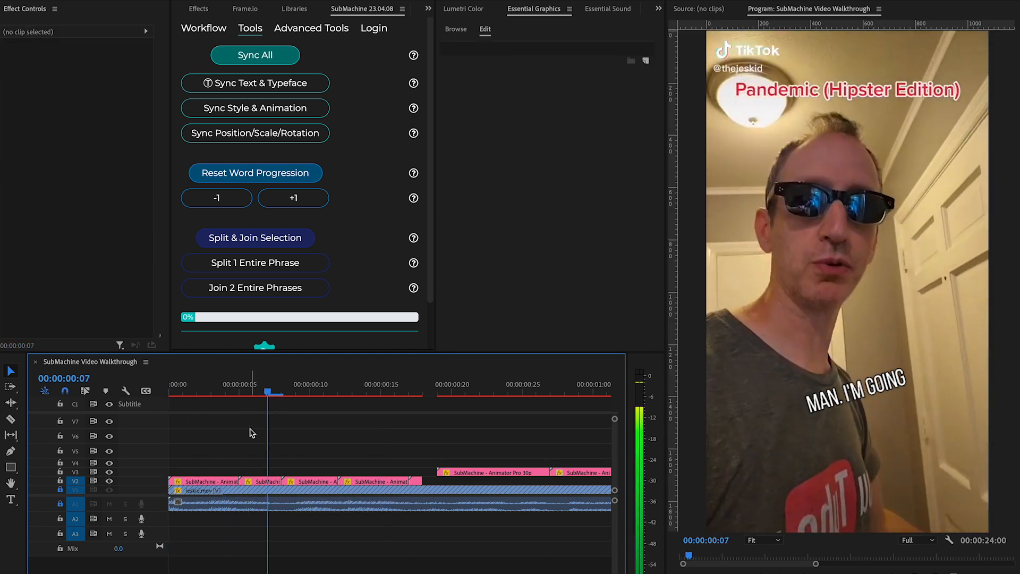
key("space")
Step: Extend the last word clip of "Man. I'm going out the" up to the start of the next phrase and select it
left_click(250, 391)
left_click_drag(250, 392, 398, 404)
left_click(423, 480)
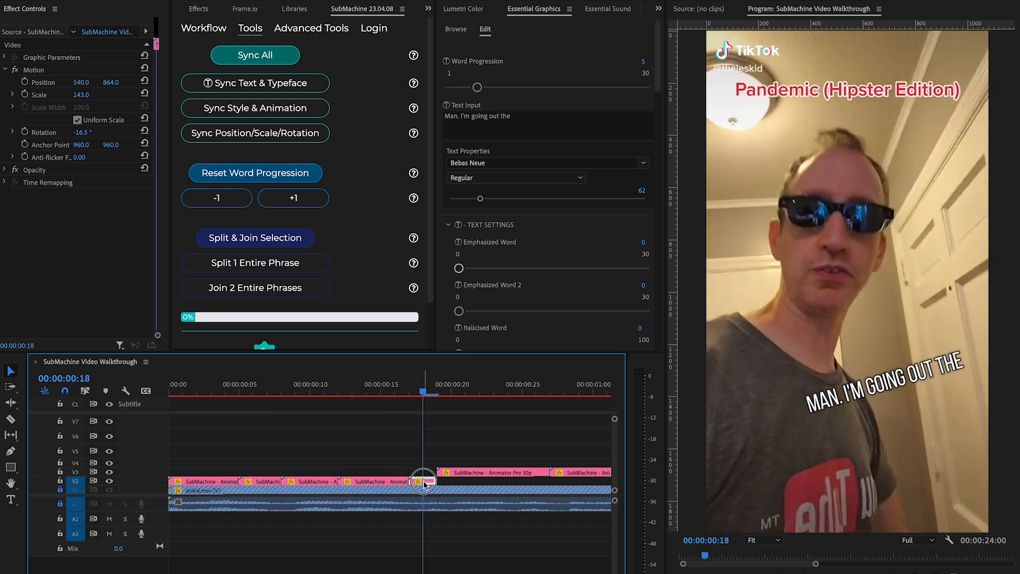
Step: Change the last clip's text to "Hey man, I'm going out the" and sync the text across all clips of the opening phrase
left_click(557, 124)
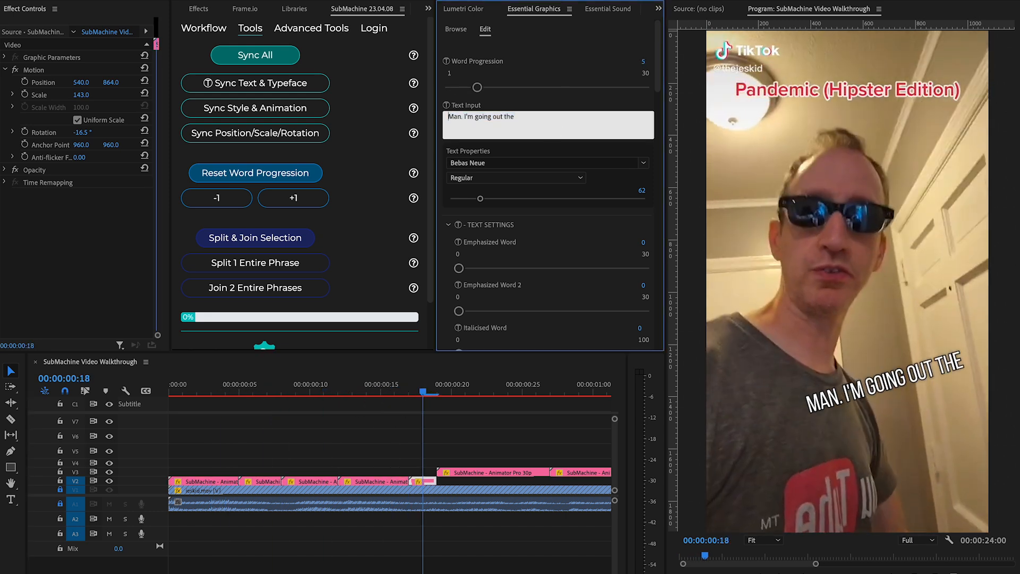
type("Hey man,")
left_click(371, 425)
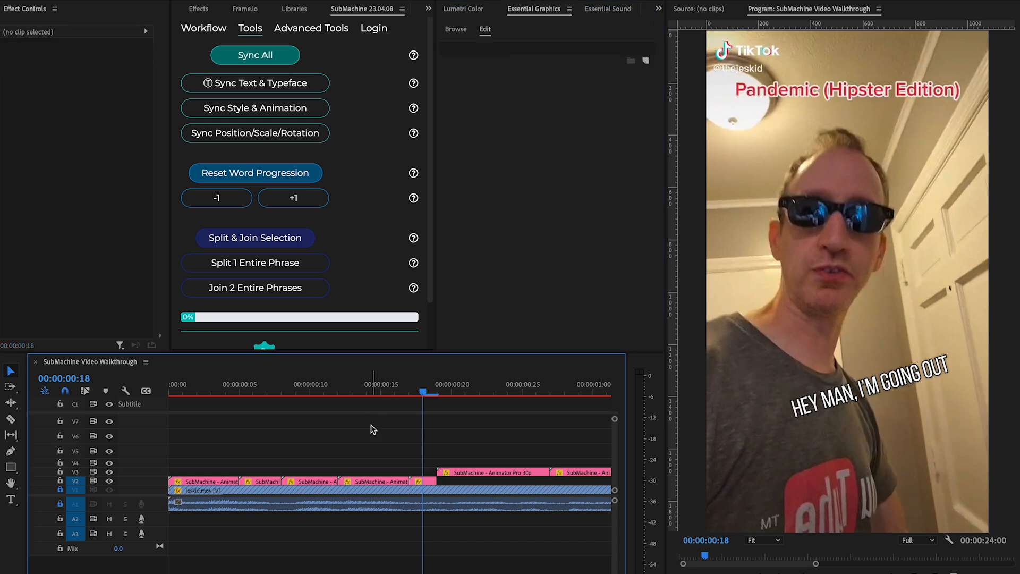
left_click(300, 481)
left_click_drag(301, 482, 214, 482)
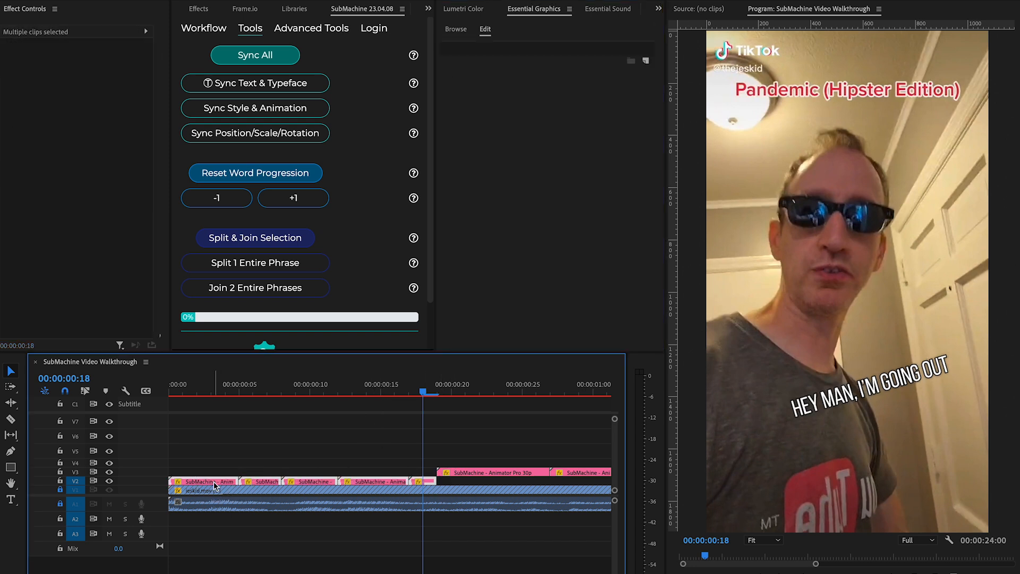
left_click(372, 437)
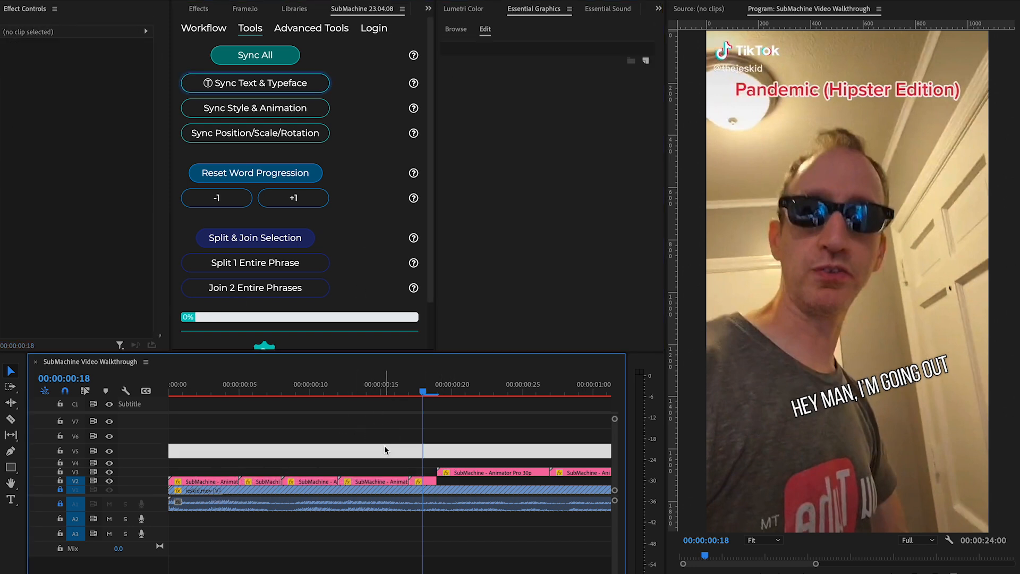
left_click(420, 482)
left_click(547, 119)
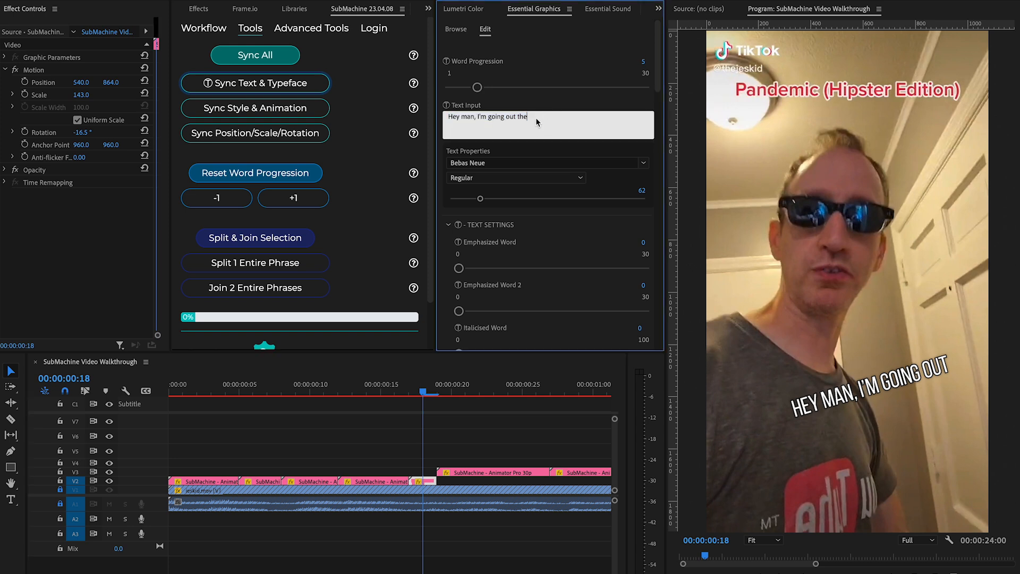
double_click(520, 119)
left_click(422, 482)
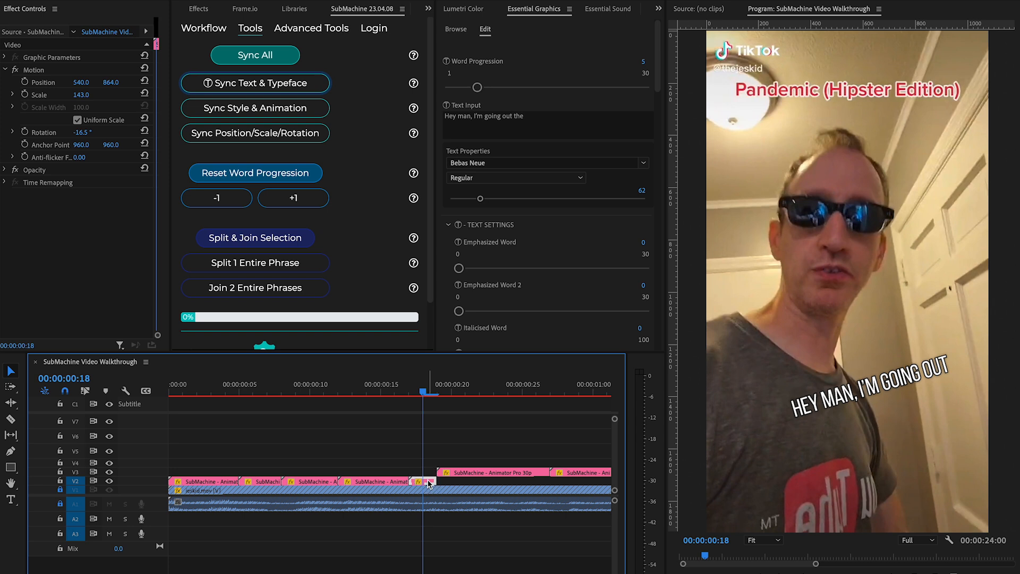
Step: Split the opening phrase's first word clip at 00:00:00:03 with the Razor tool
left_click_drag(265, 392, 211, 393)
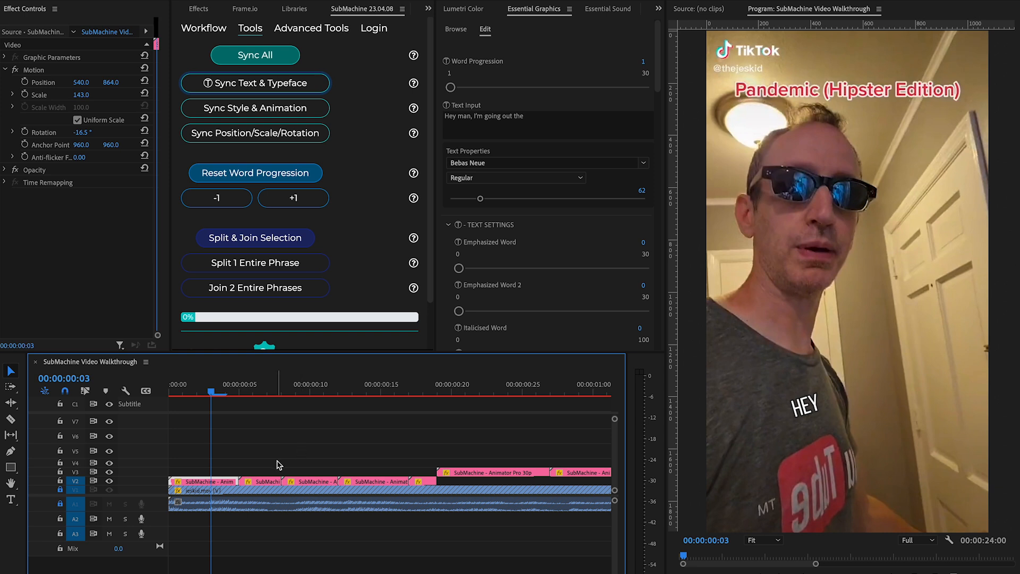
left_click(224, 477)
key("c")
left_click(213, 480)
key("v")
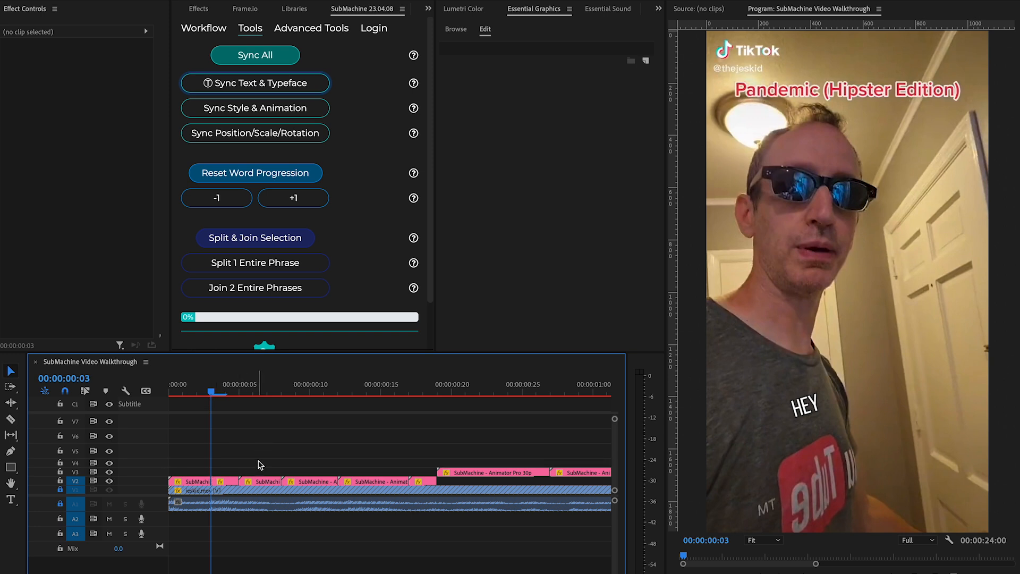
Step: Check the word progression of each clip in the "Hey man, I'm going out the" phrase in turn
left_click(195, 392)
left_click(218, 482)
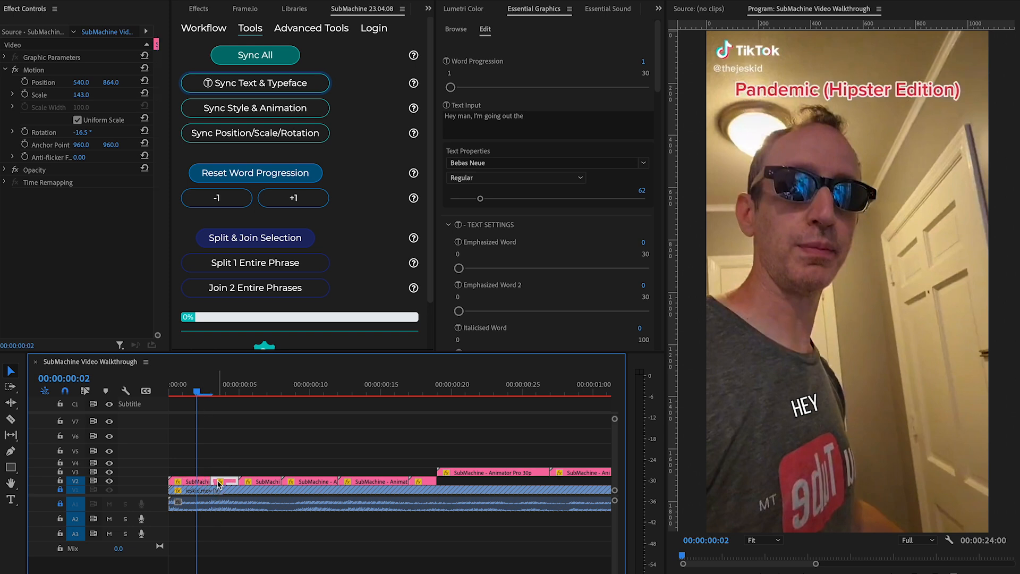
left_click(185, 482)
left_click(219, 483)
left_click(195, 483)
left_click(227, 482)
left_click(267, 482)
left_click(310, 482)
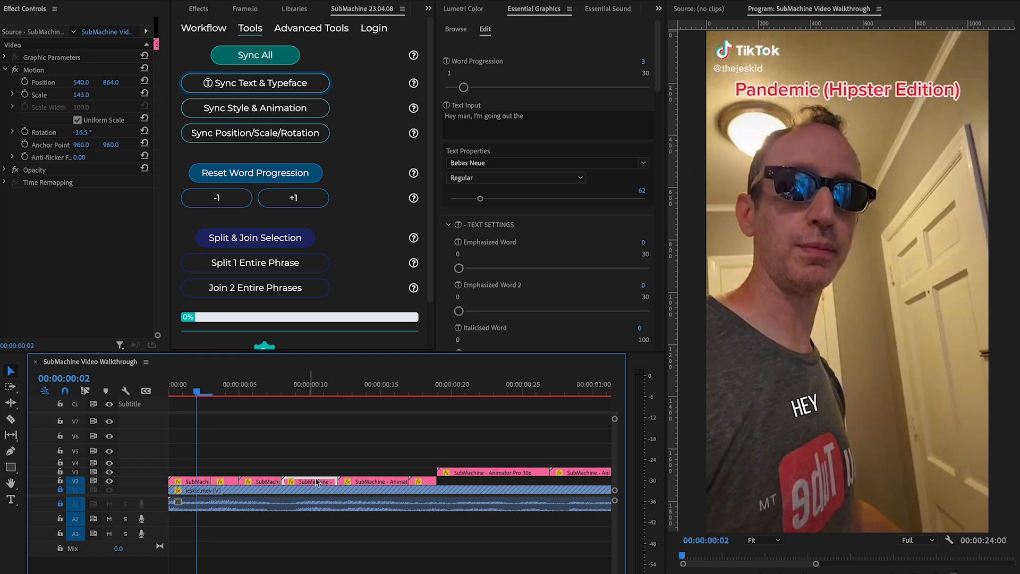
left_click(374, 481)
left_click(419, 481)
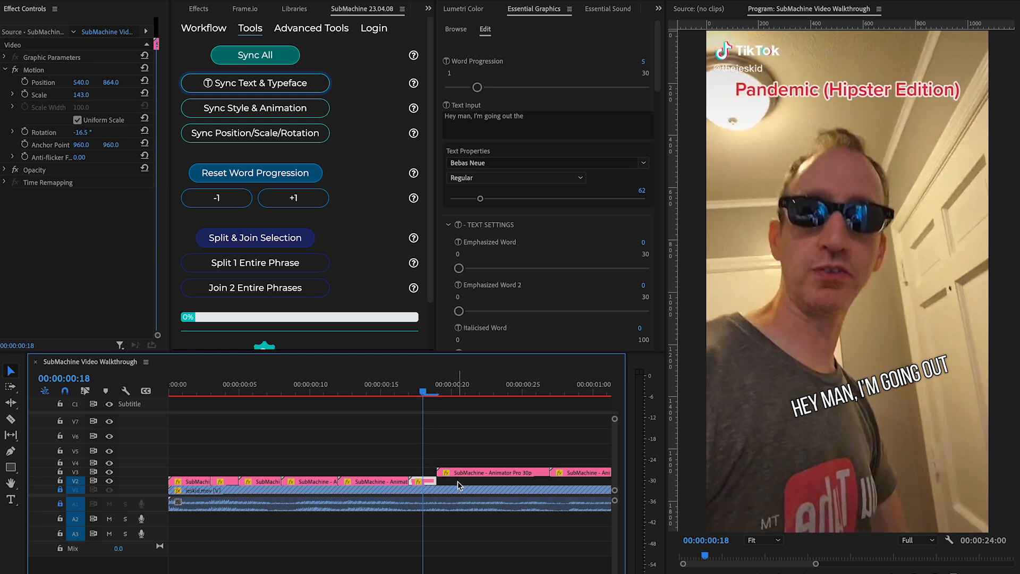
Step: Reset the word progression for all clips of the "Hey man, I'm going out the" phrase
left_click_drag(458, 483, 172, 481)
left_click(249, 178)
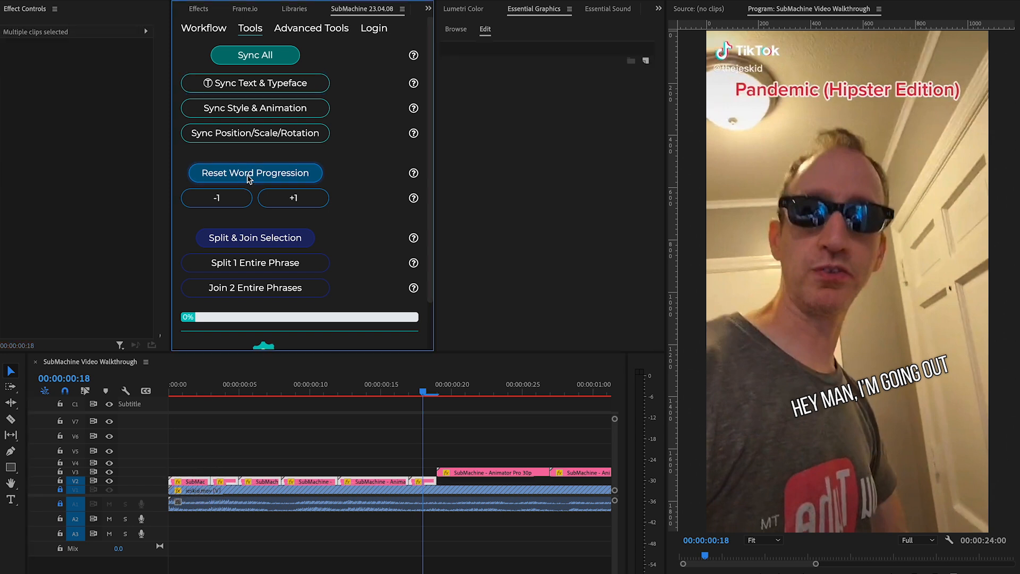
left_click(542, 247)
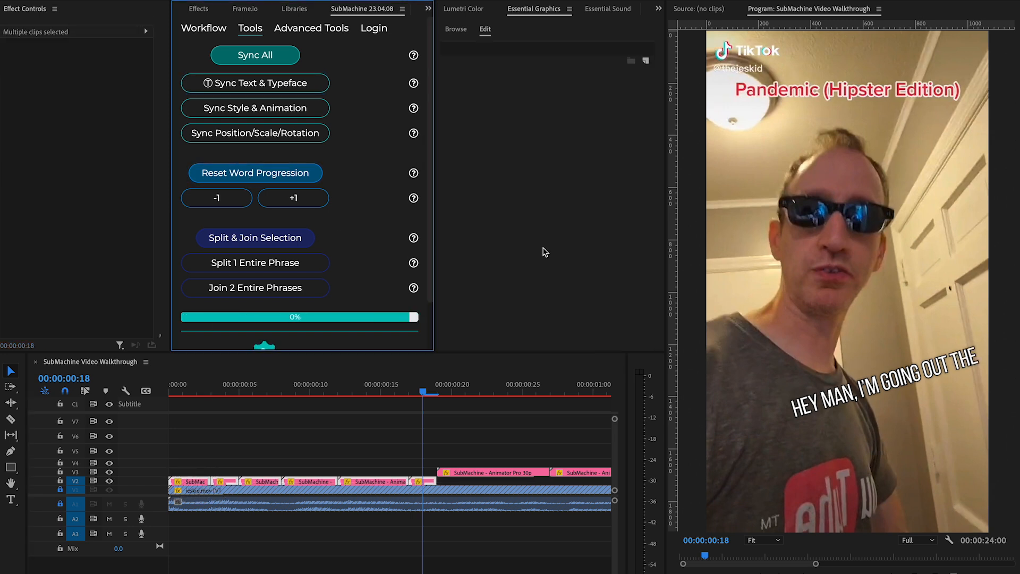
Step: Step through the opening phrase clip by clip from the sequence start, checking each word progression and the last clip's text
left_click(288, 411)
key("Up")
key("Up")
key("Up")
key("Up")
key("Up")
key("Up")
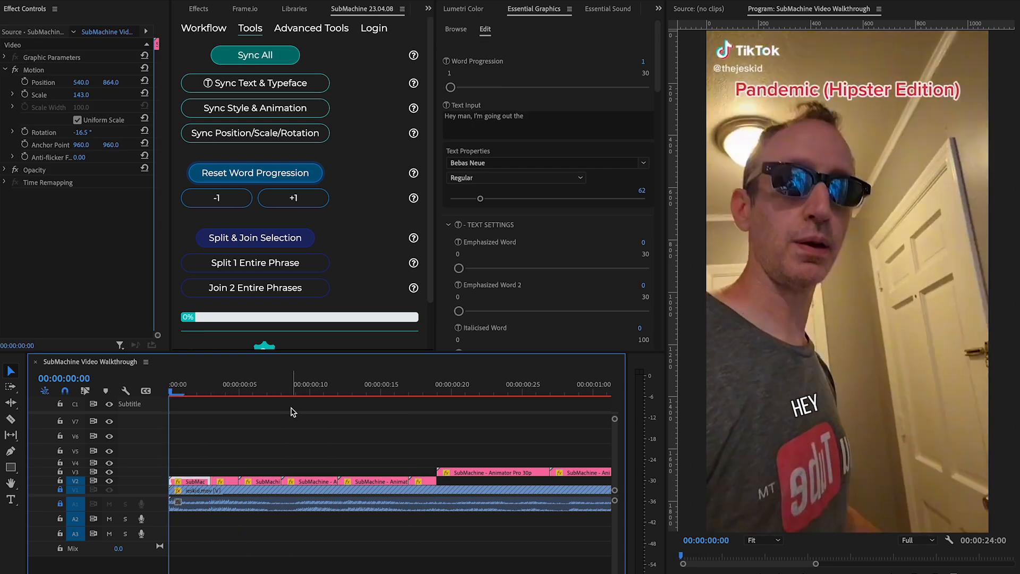
key("Down")
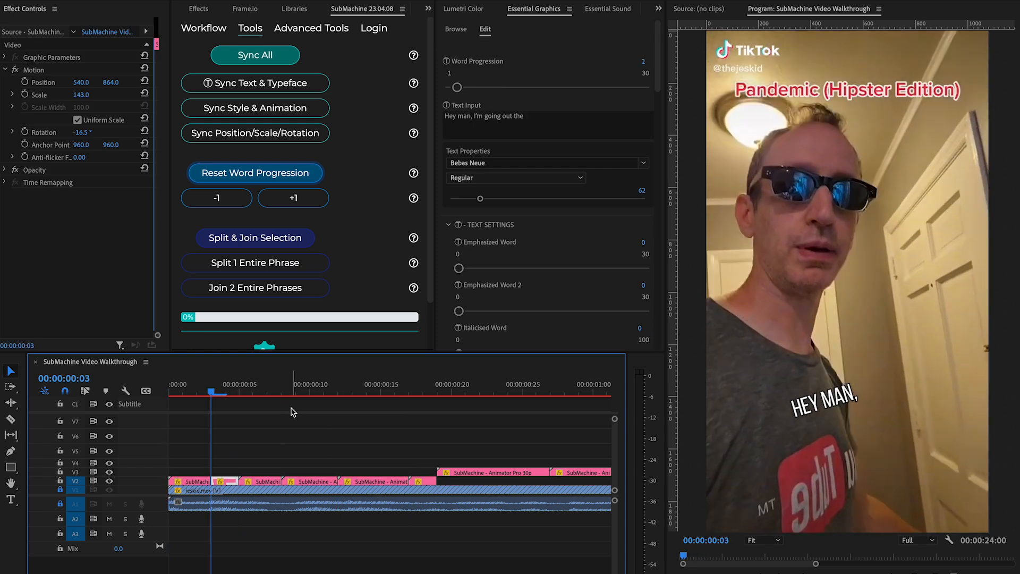
key("Down")
key("Down")
key("Down")
key("Down")
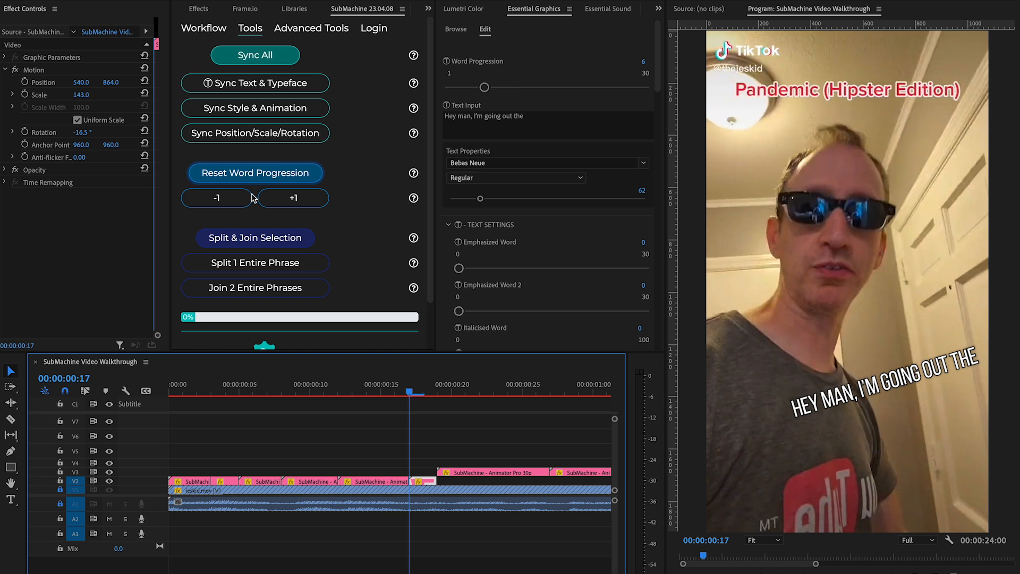
left_click(555, 125)
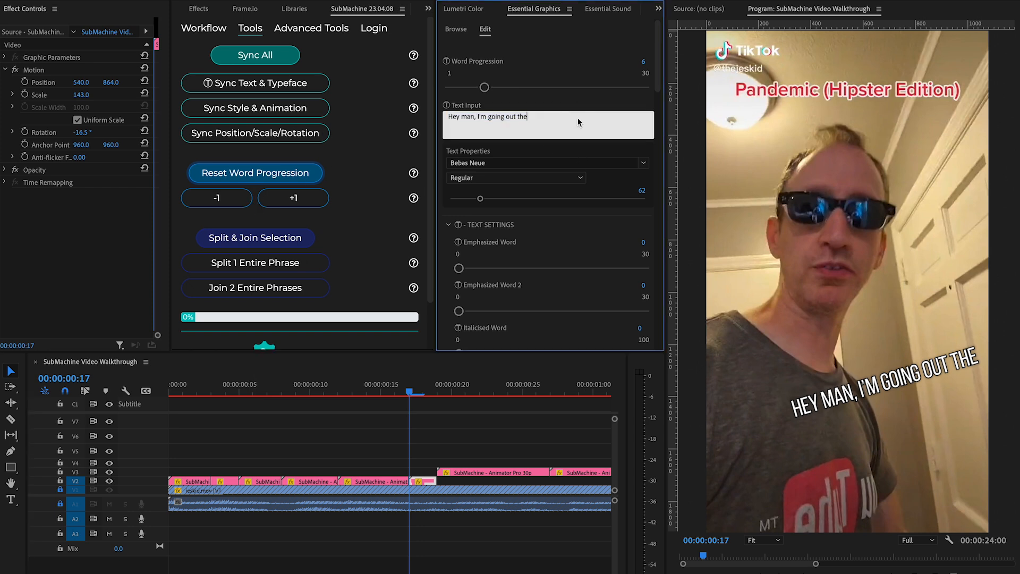
left_click(351, 435)
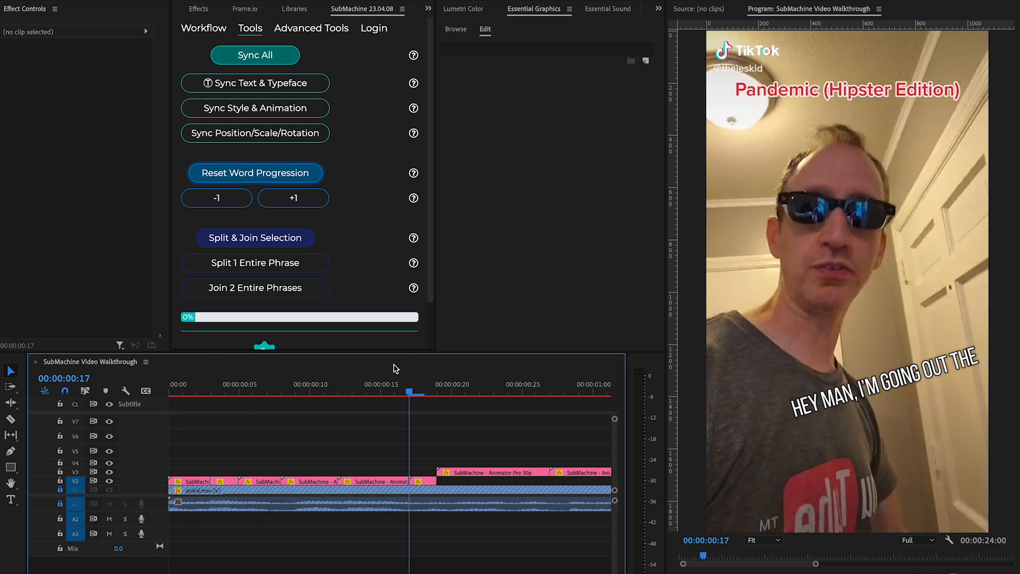
Step: Return to the sequence start and play back the opening phrase
left_click_drag(415, 391, 114, 402)
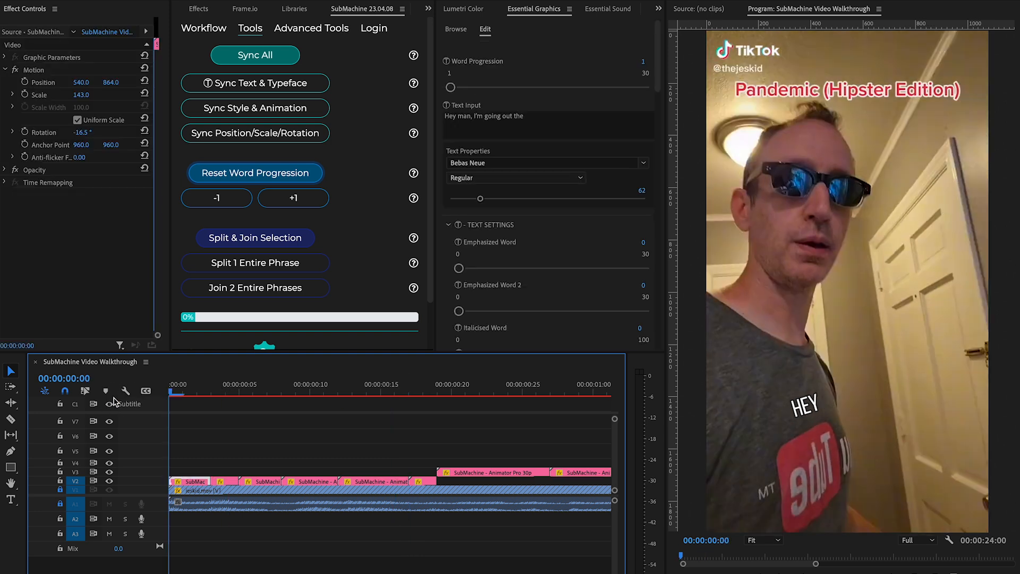
left_click(312, 446)
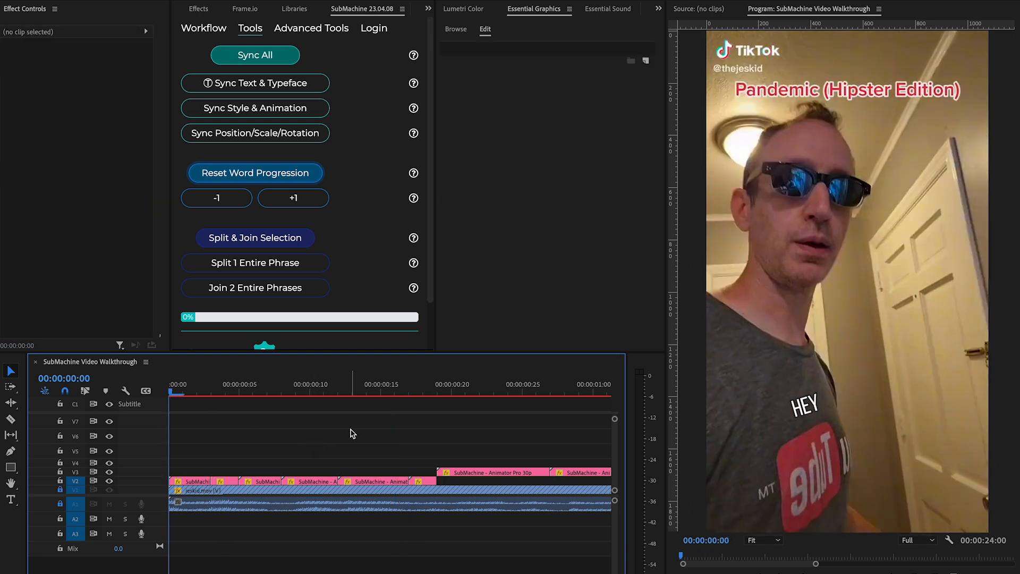
key("space")
key("space")
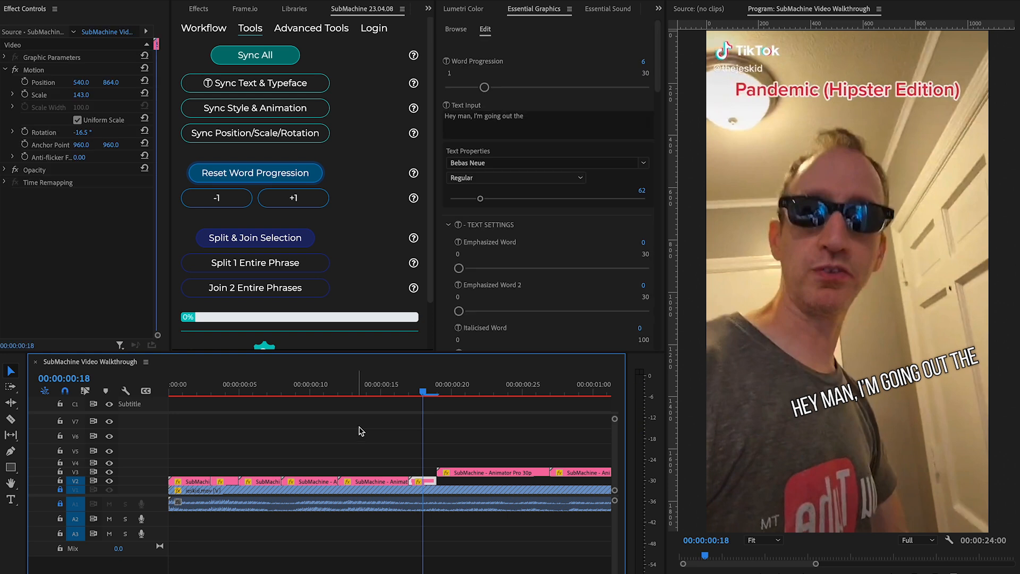
Step: For the last clip of "Yeah. Swell, what's strain?", set Emphasized Word to 4 and Emphasized Word 2 to 2
scroll(363, 431, "down", 3)
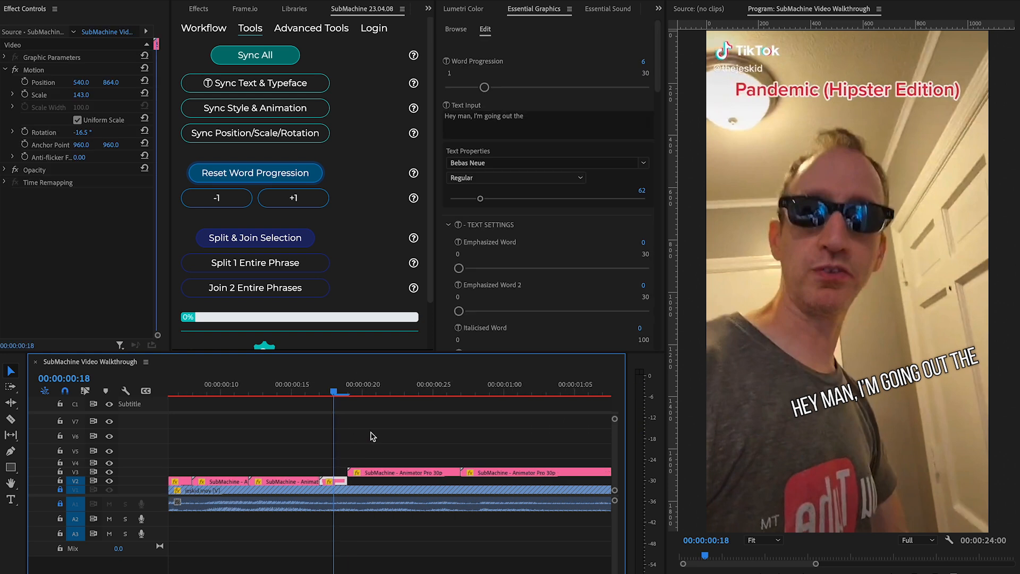
key("minus")
key("minus")
left_click(369, 433)
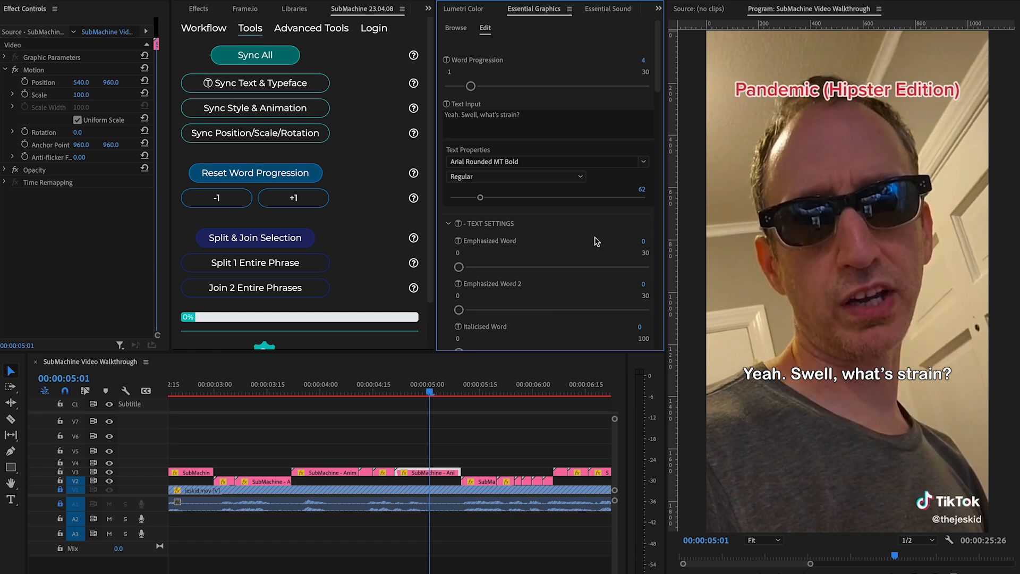
scroll(592, 229, "down", 1)
left_click_drag(459, 231, 471, 232)
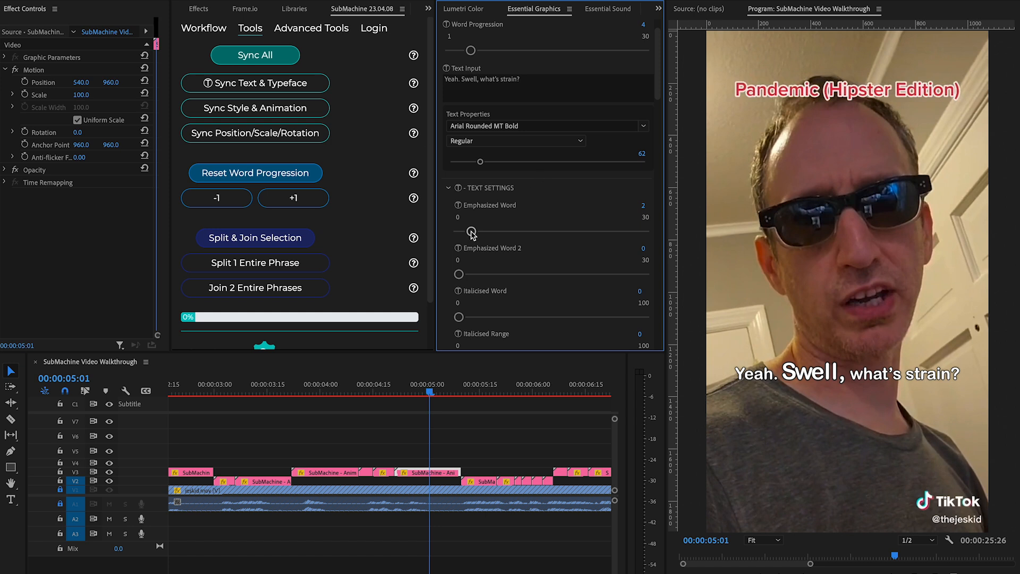
left_click_drag(472, 234, 484, 234)
left_click_drag(459, 275, 472, 276)
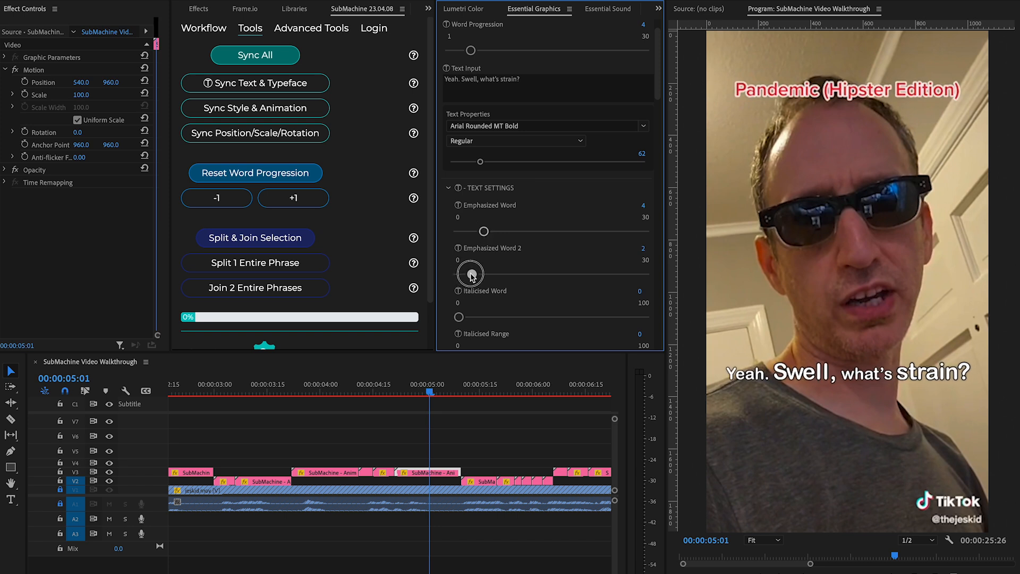
Step: Insert a line break after "Swell," in the clip's text
left_click(493, 89)
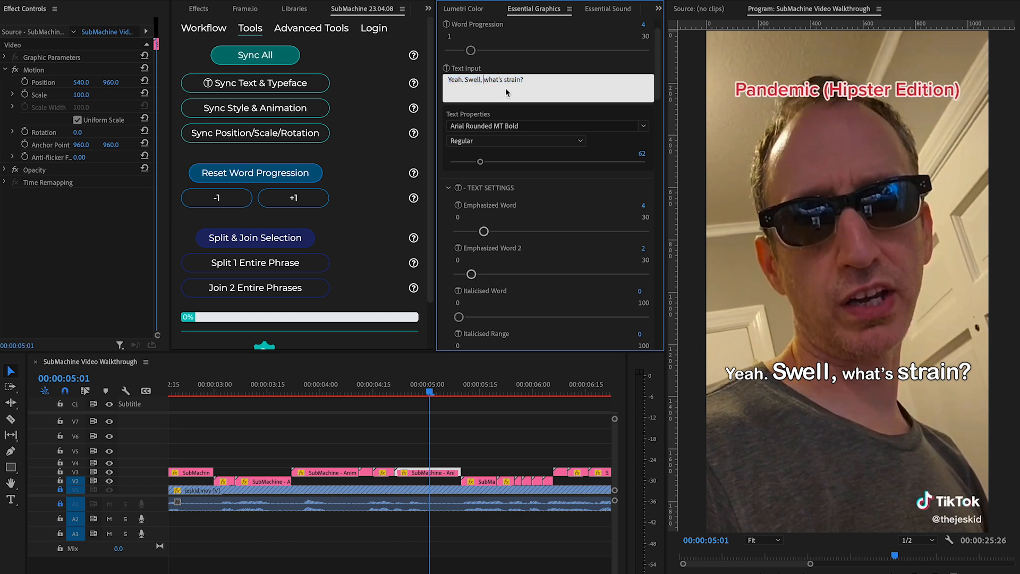
key("Return")
left_click(609, 209)
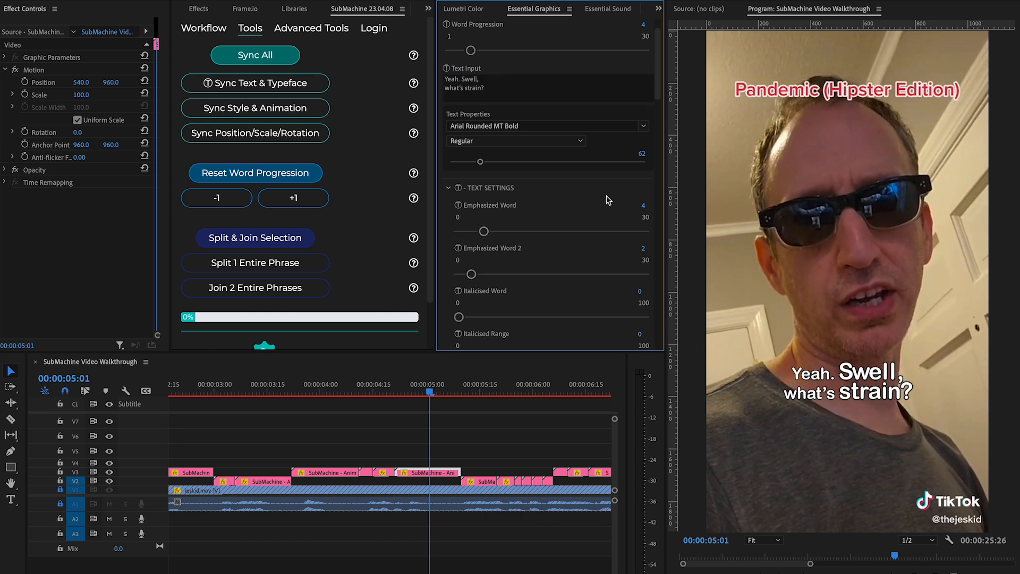
Step: Set the clip's Italicised Word to 2
scroll(612, 192, "down", 3)
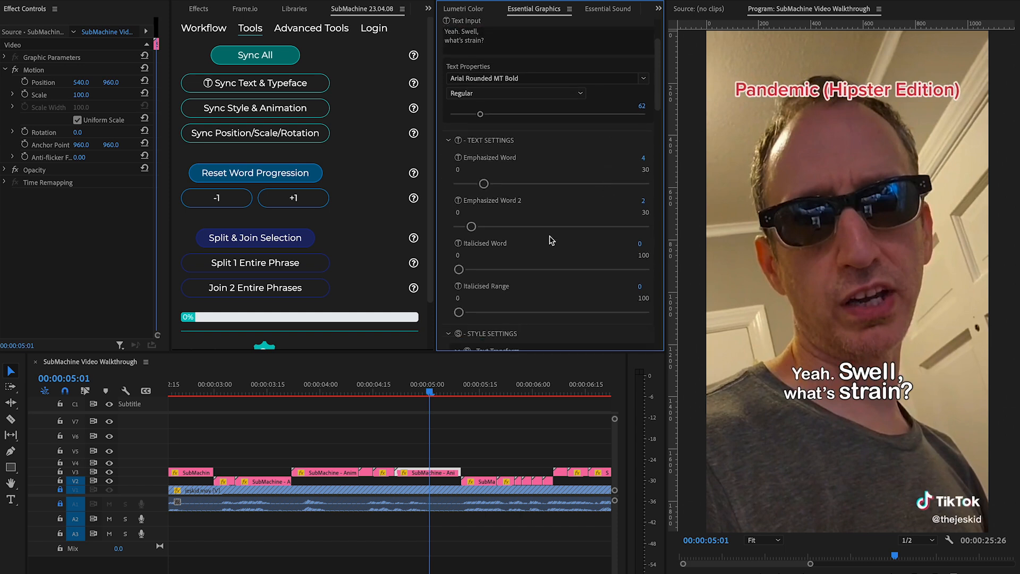
scroll(552, 240, "down", 1)
left_click(639, 232)
key("Tab")
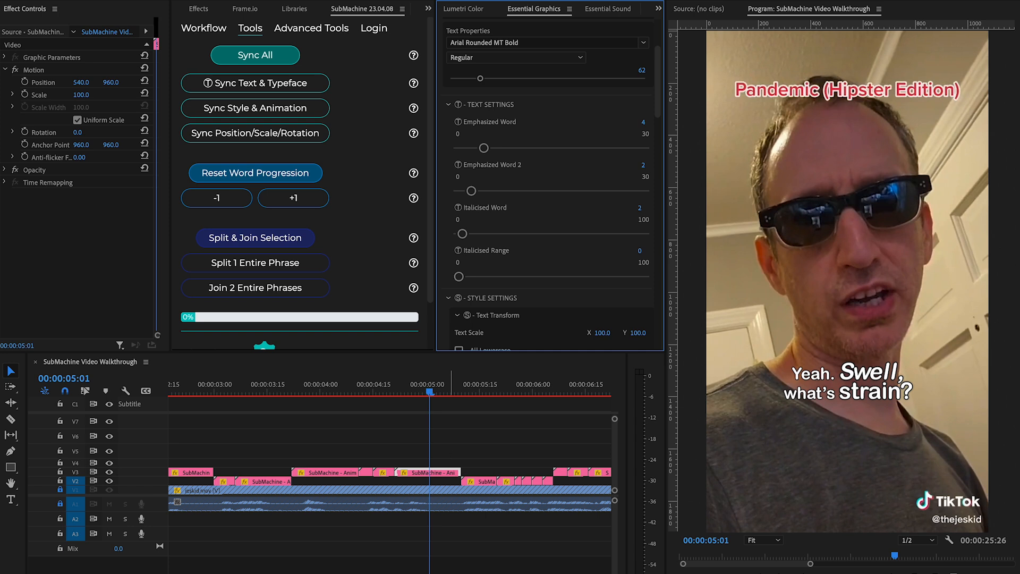
Step: Sync the text and typeface settings across the "Yeah. Swell, what's strain?" clips, scrub through the result and select the last clip
left_click_drag(456, 451, 295, 477)
left_click(266, 86)
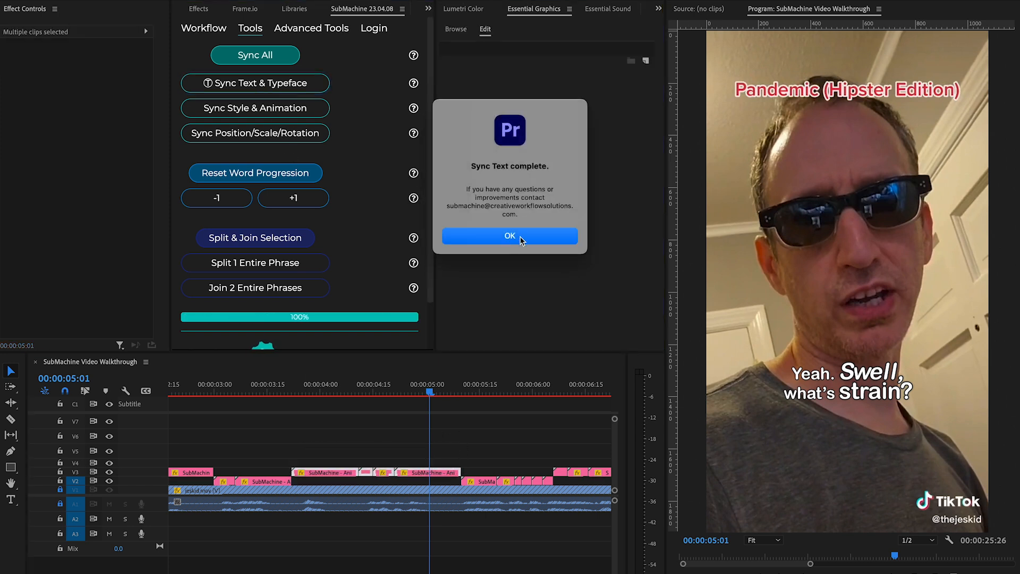
left_click(518, 235)
left_click(469, 439)
left_click(408, 390)
left_click_drag(408, 391, 430, 394)
left_click(440, 474)
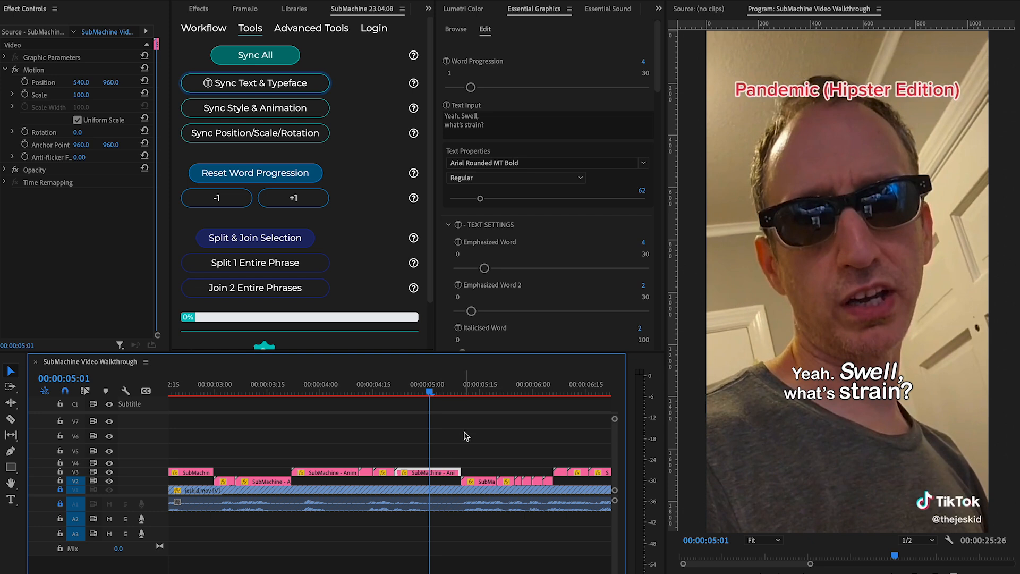
Step: Set the typeface of the last "Yeah. Swell, what's strain?" clip to Bebas Neue
scroll(520, 215, "down", 2)
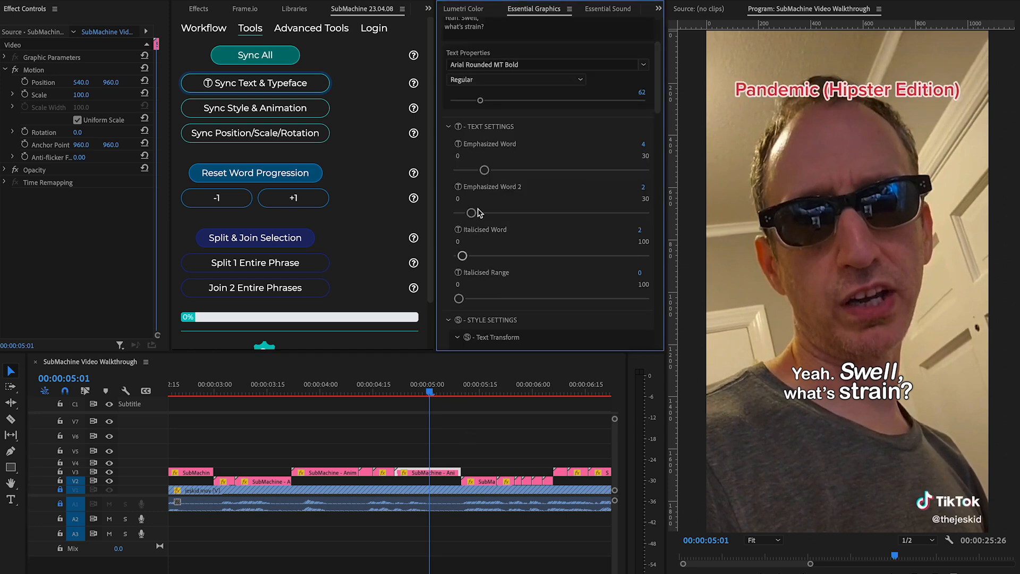
left_click(292, 84)
scroll(481, 450, "down", 1)
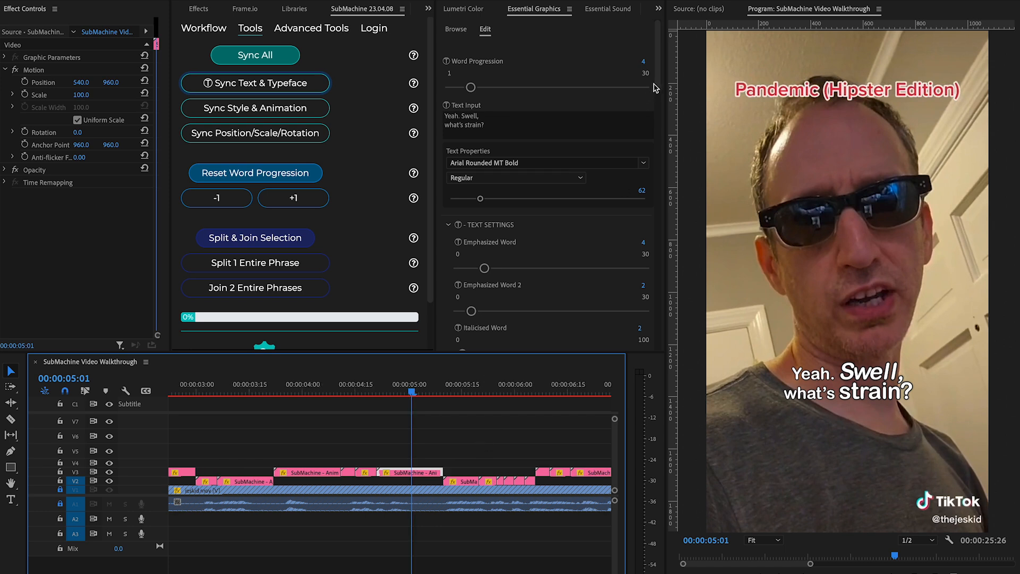
left_click_drag(658, 77, 658, 97)
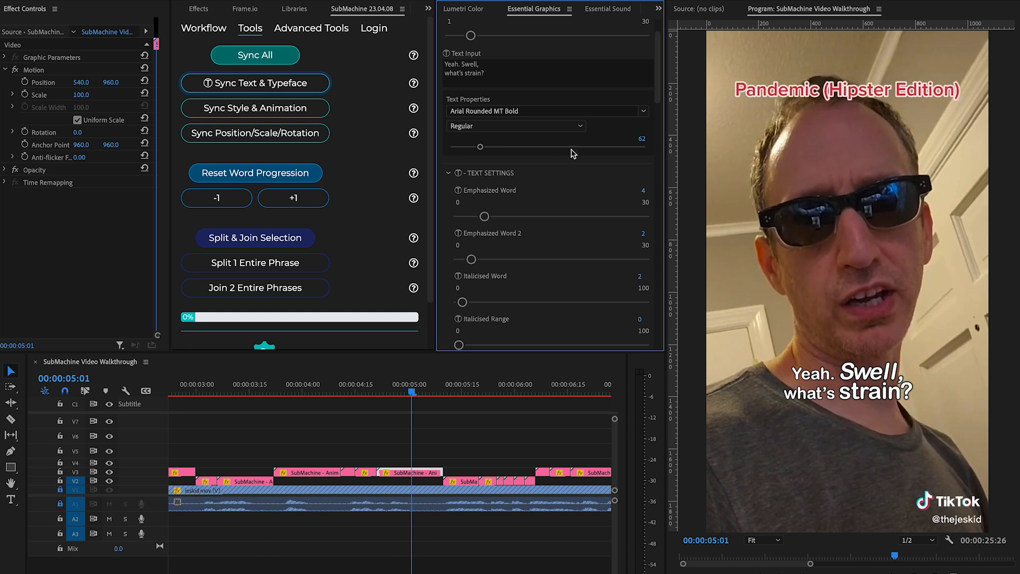
left_click(526, 111)
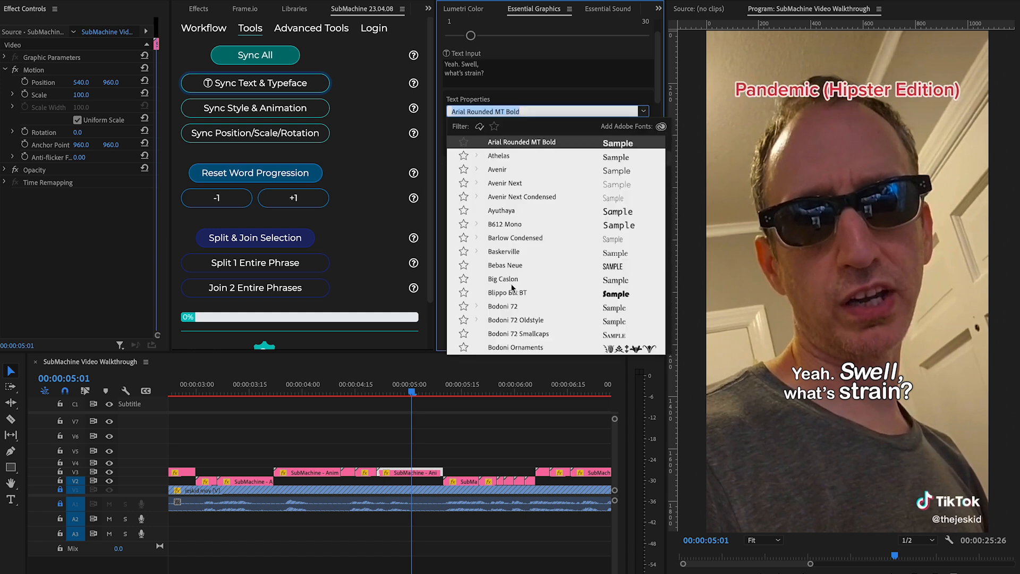
left_click(505, 265)
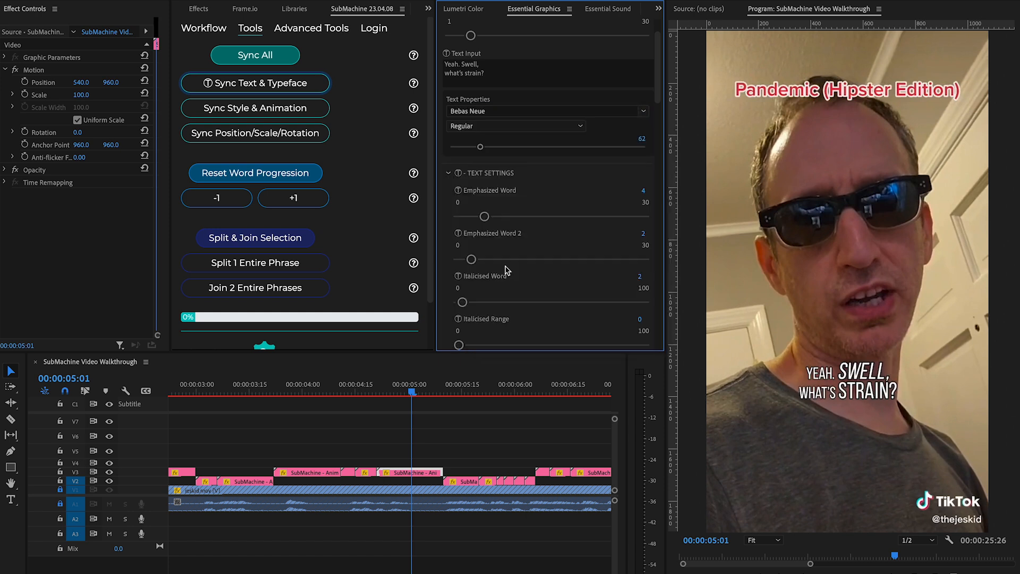
Step: Sync the Bebas Neue typeface across all clips of the "Yeah. Swell, what's strain?" phrase and play back the result
left_click(431, 442)
left_click_drag(431, 456, 325, 471)
left_click(261, 85)
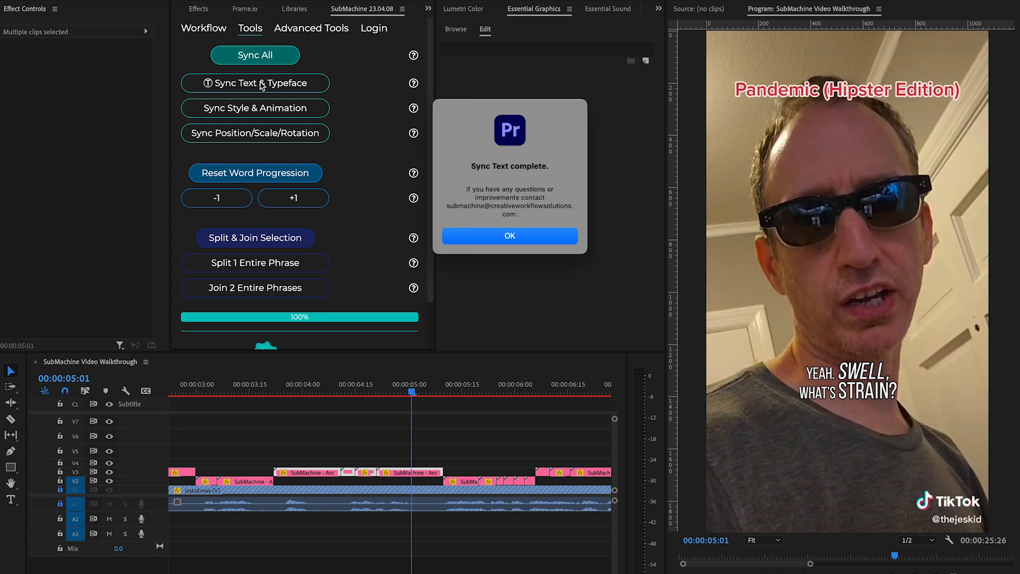
key("Return")
left_click_drag(413, 387, 308, 387)
key("space")
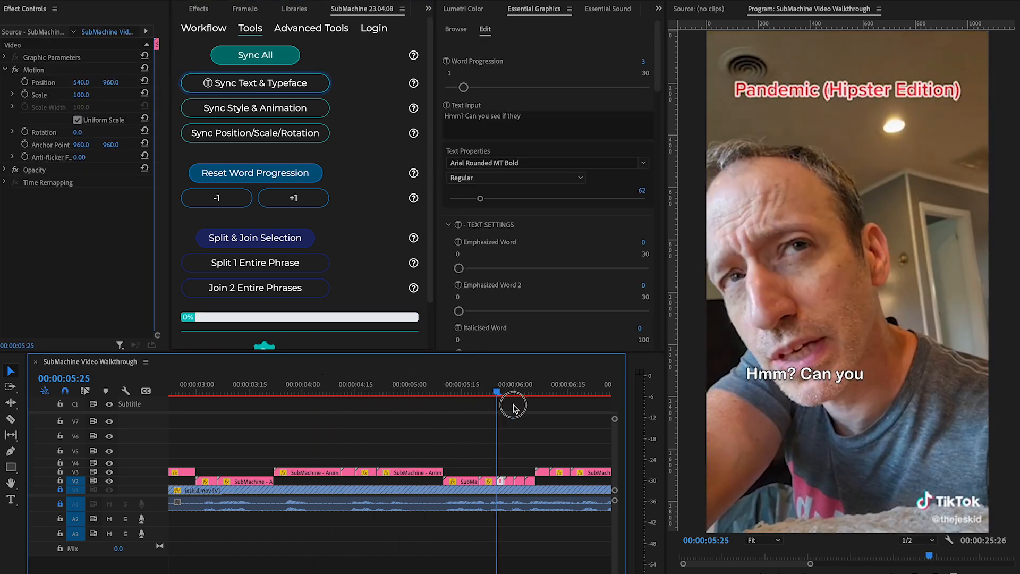
left_click_drag(533, 404, 427, 405)
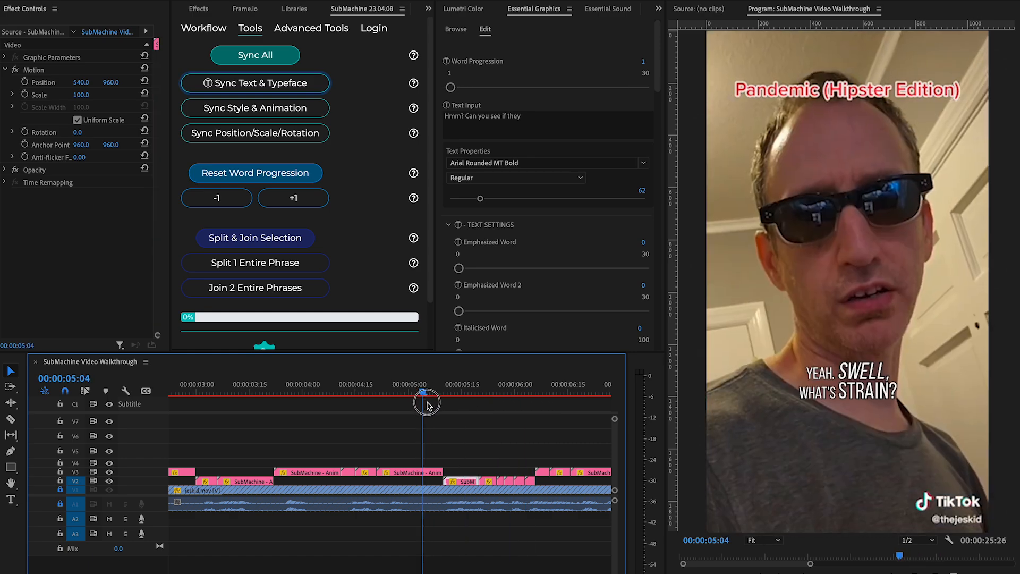
Step: Sync the typeface from the last "Yeah. Swell, what's strain?" clip to the "Hmm? Can you see if they" clips and scrub through them
left_click(432, 472)
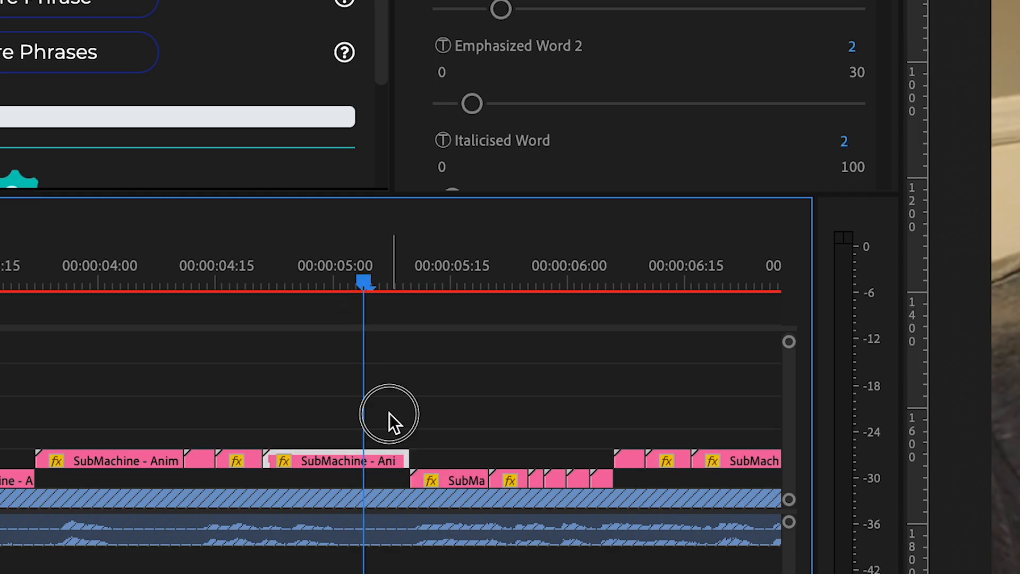
left_click_drag(389, 413, 605, 476)
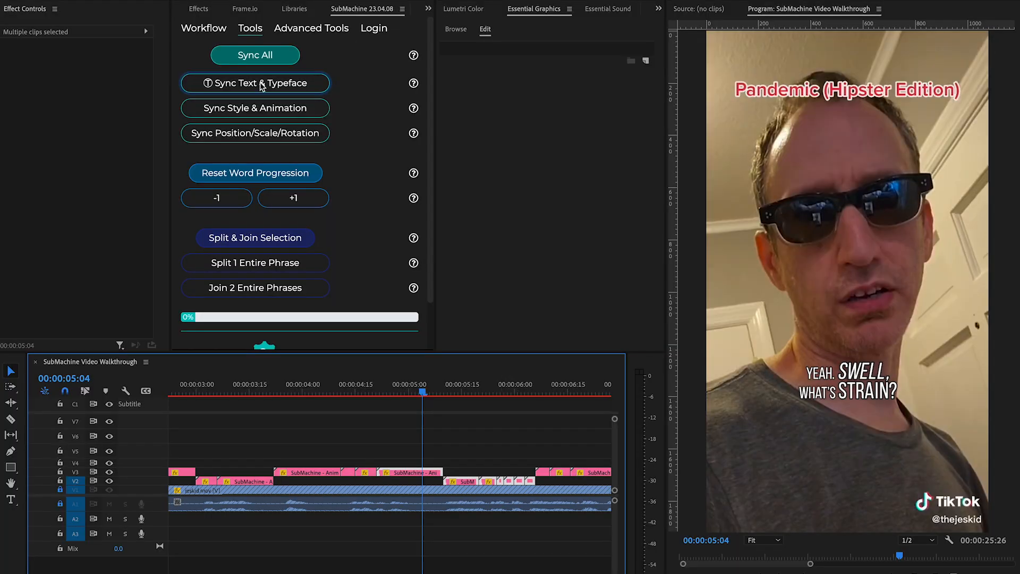
left_click(261, 86)
left_click(510, 235)
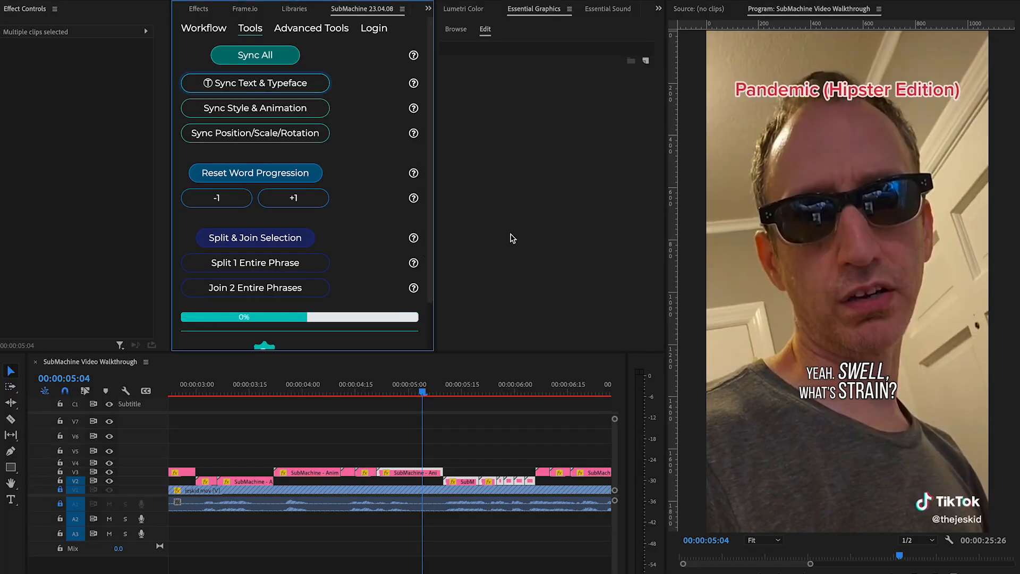
left_click_drag(428, 392, 530, 396)
left_click(506, 425)
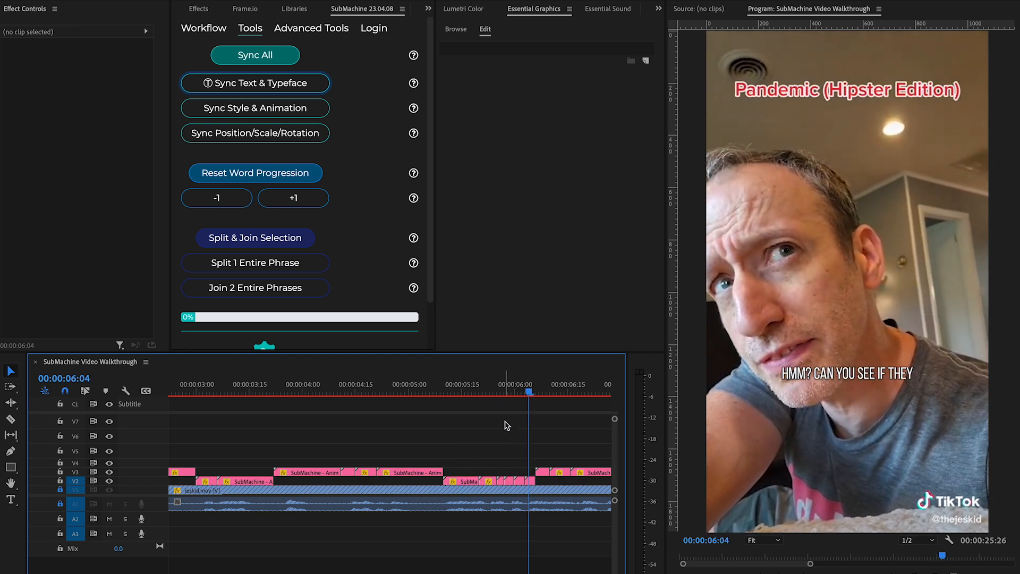
Step: Reselect the last "Yeah. Swell, what's strain?" clip and review its text and typeface settings
left_click(416, 392)
left_click(414, 472)
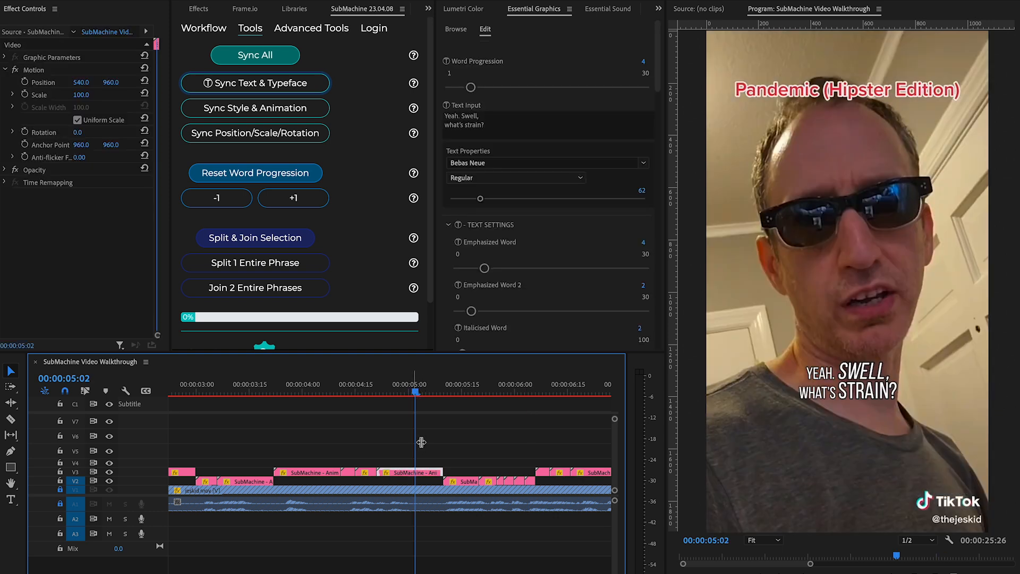
left_click(467, 127)
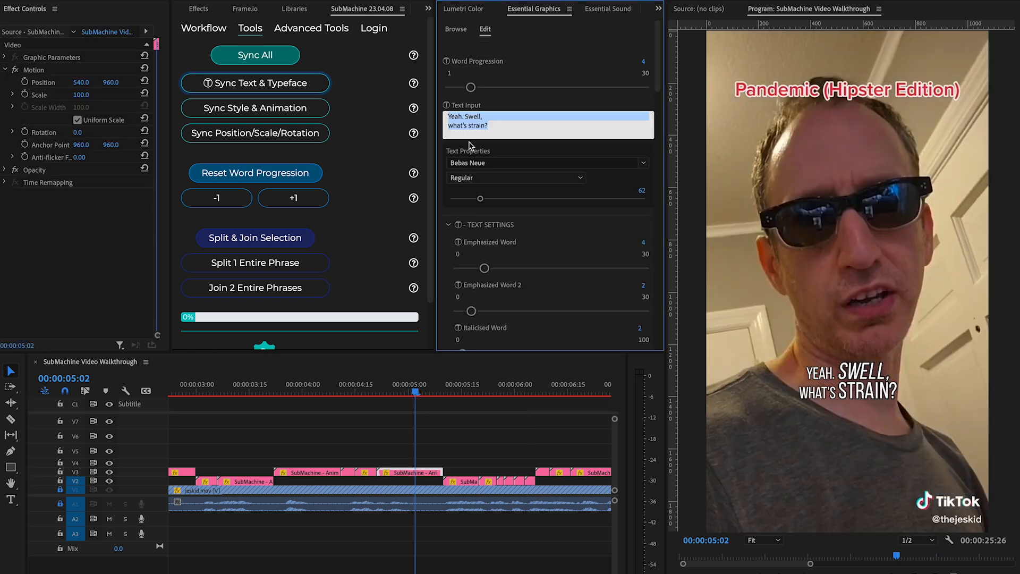
left_click(419, 393)
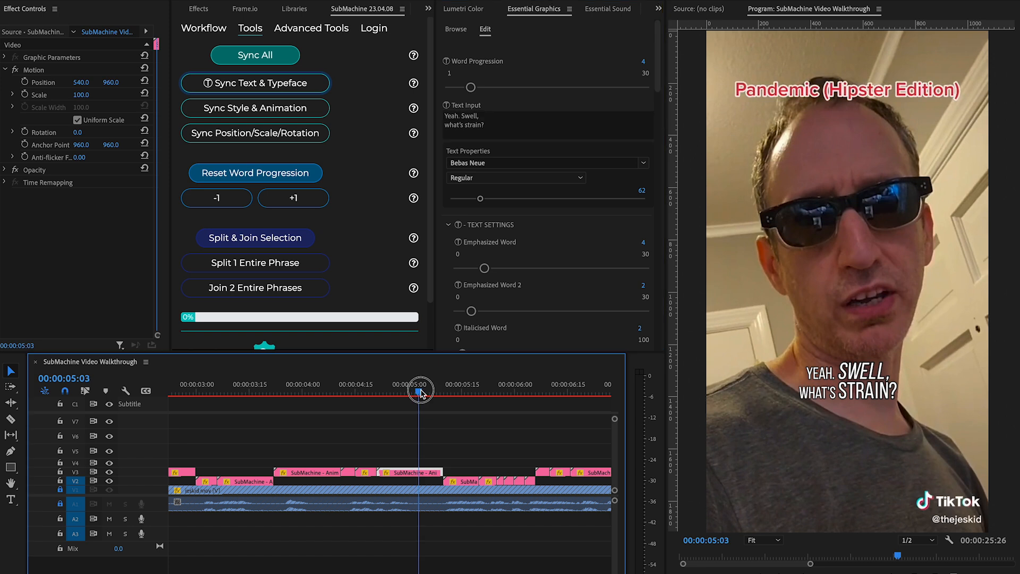
left_click_drag(420, 394, 469, 405)
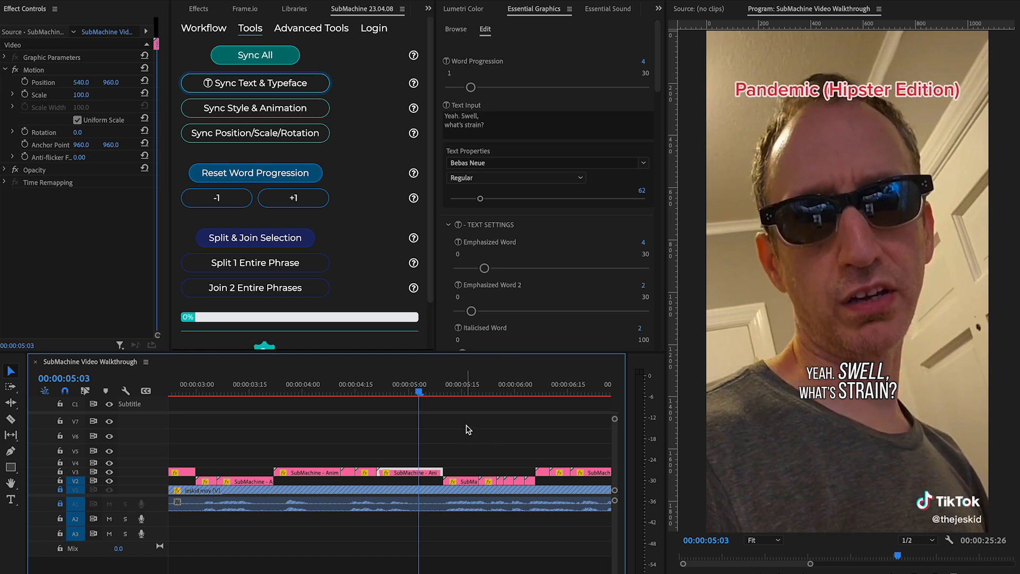
Step: Select all subtitle clips in the sequence and sync their text and typeface settings
key("minus")
key("minus")
key("minus")
key("equal")
key("minus")
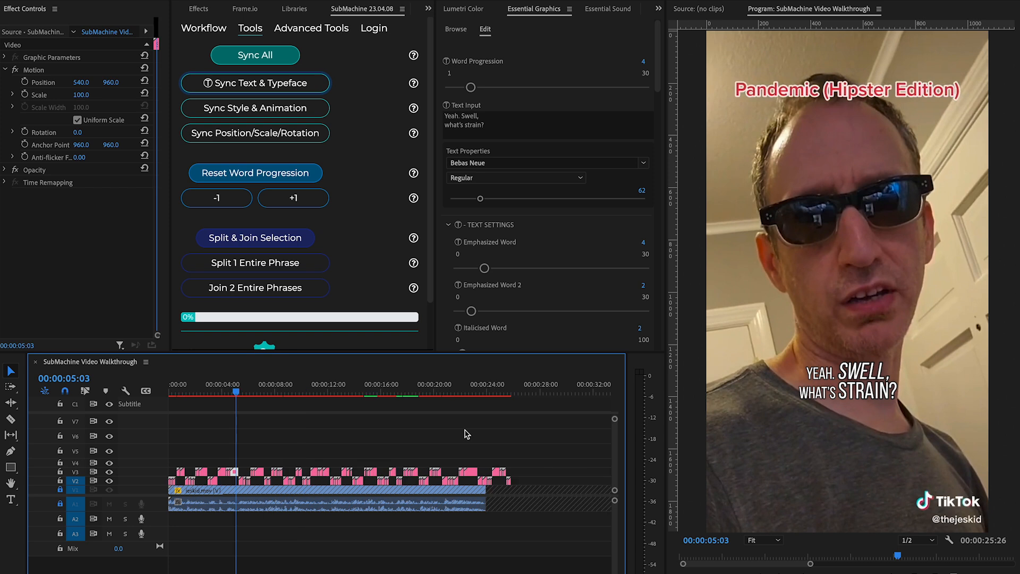
key("super+a")
left_click(266, 84)
left_click_drag(432, 287, 428, 307)
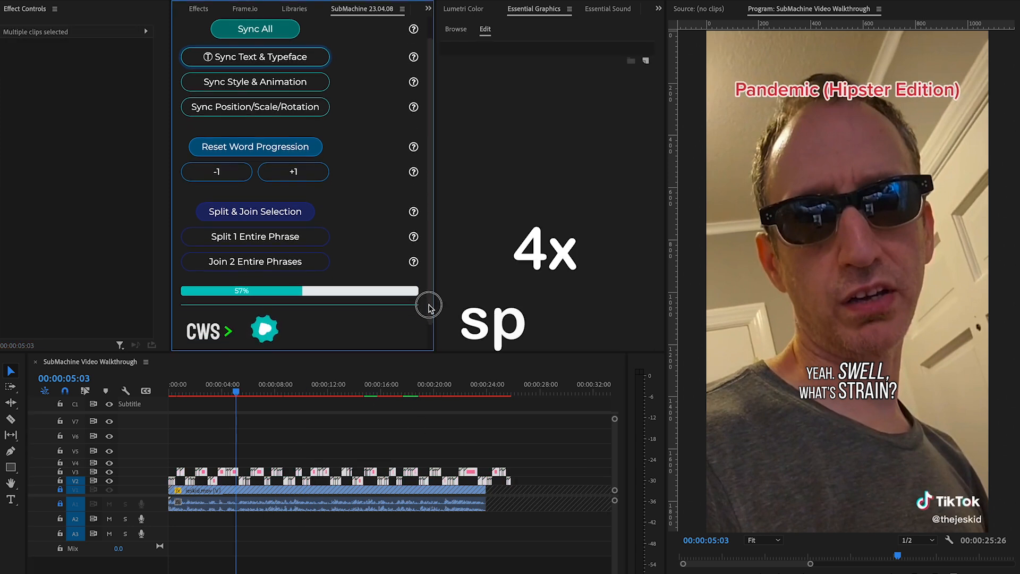
Step: Return to the last "Yeah. Swell, what's strain?" clip and collapse its Text Settings group
left_click(387, 387)
mouse_move(388, 390)
left_mouse_down()
mouse_move(551, 405)
mouse_move(193, 411)
mouse_move(391, 409)
left_mouse_up()
left_click(396, 473)
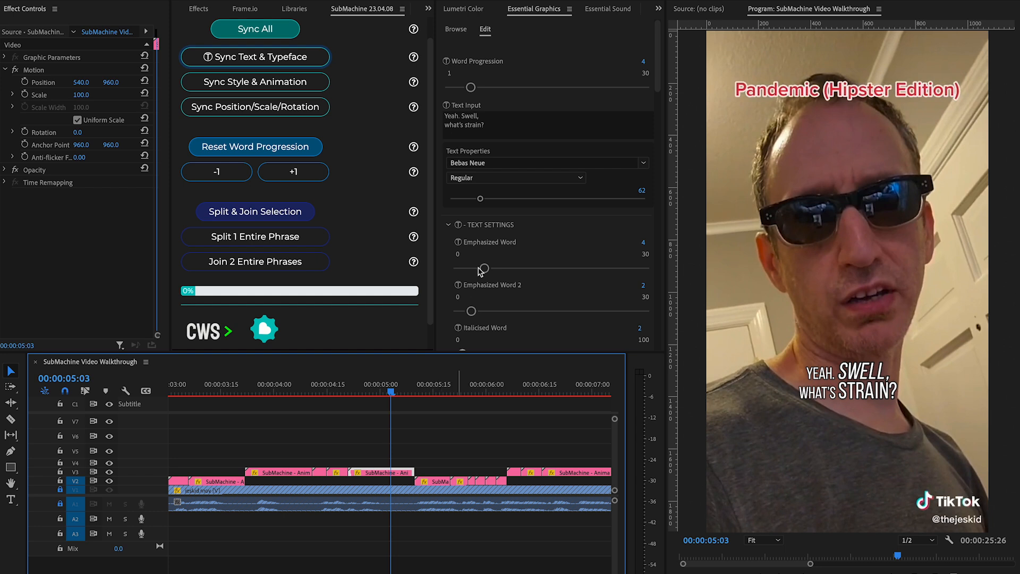
left_click(449, 225)
key("ctrl+s")
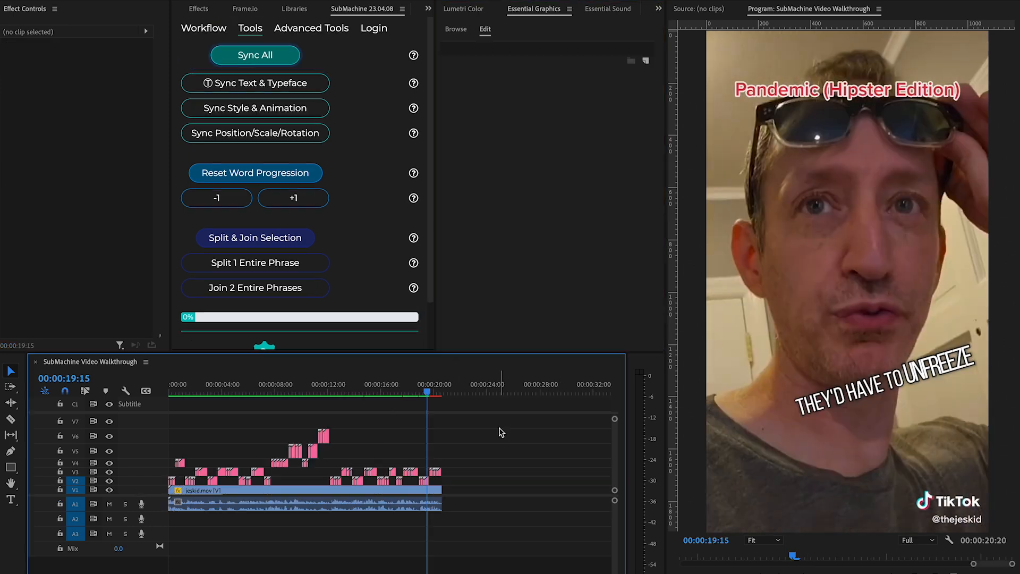